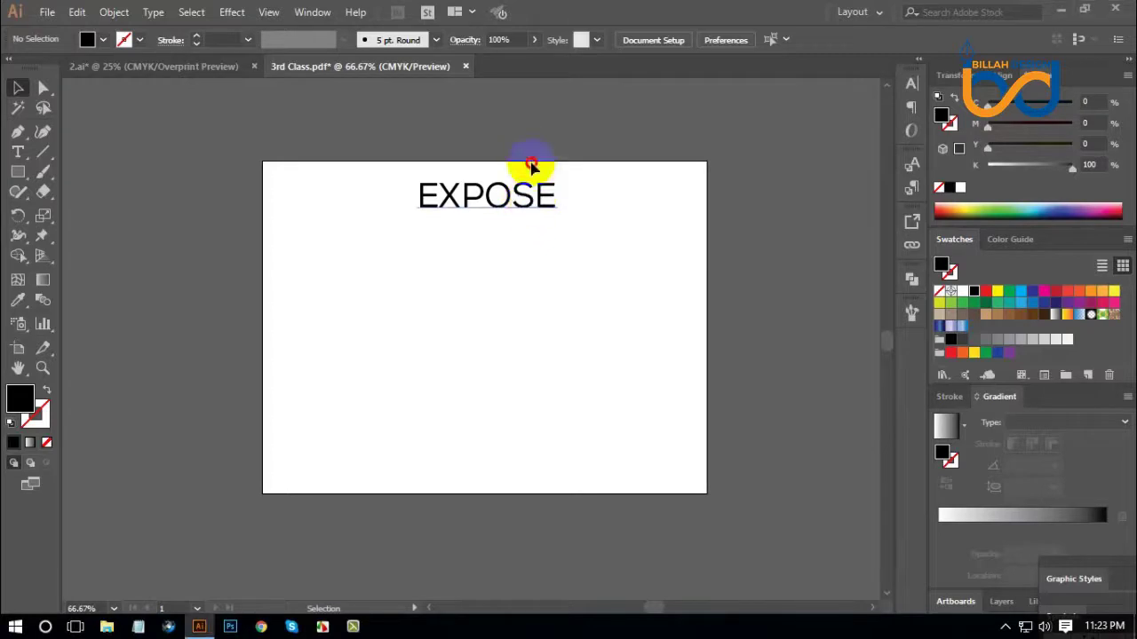
Drag the EXPOSE text to the artboard centre and convert it to outlines.
mouse_move(528, 195)
left_mouse_down()
mouse_move(528, 138)
mouse_move(525, 284)
left_mouse_up()
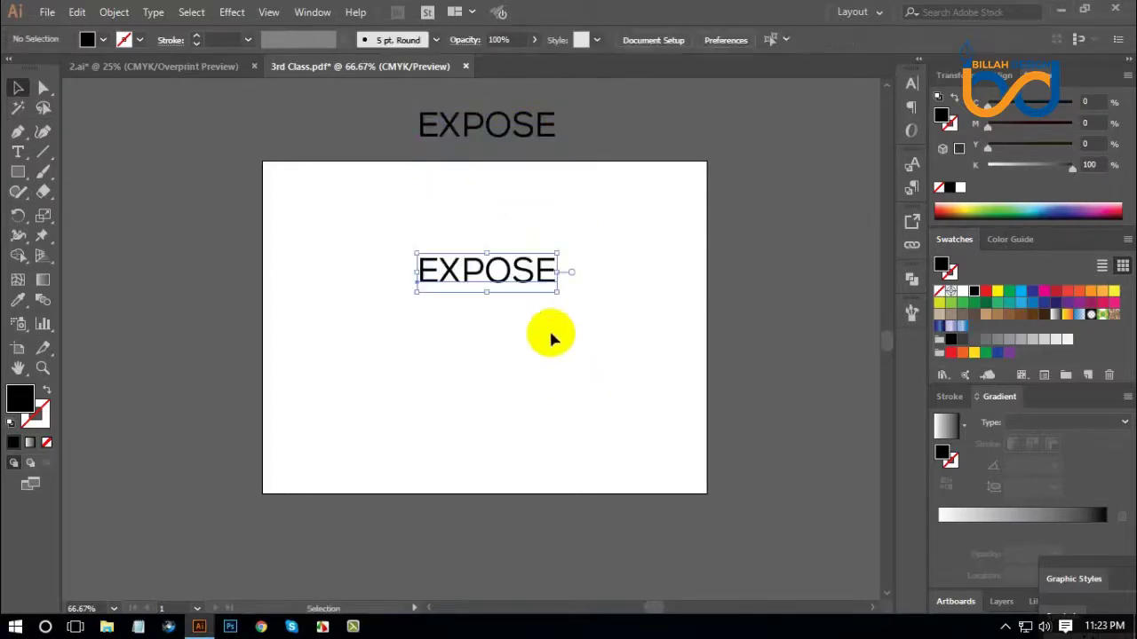
right_click(527, 276)
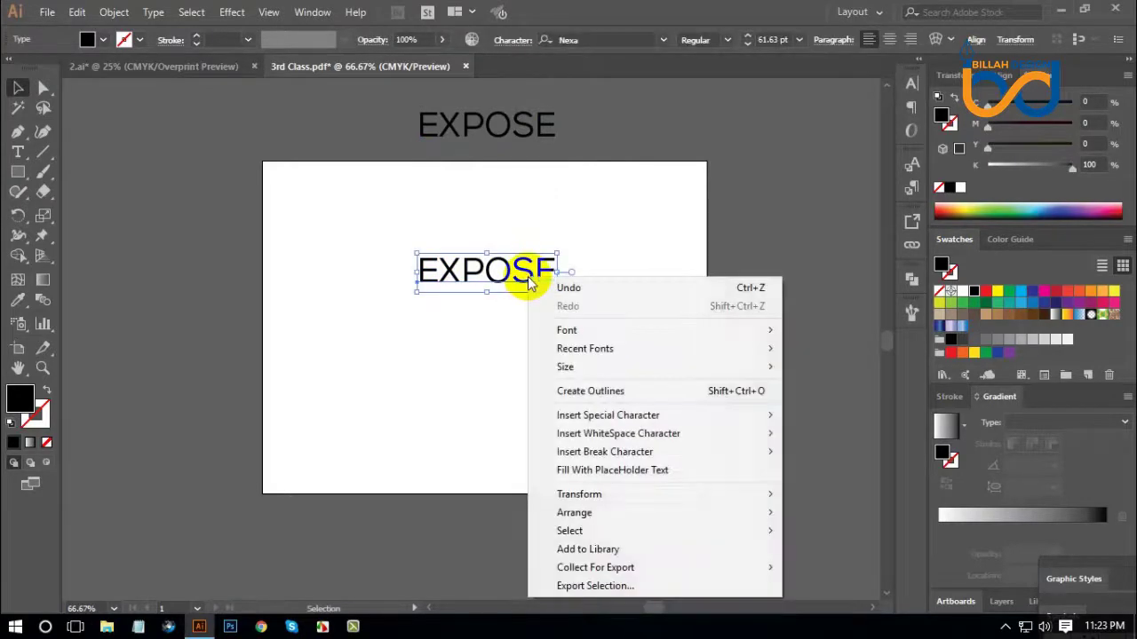
left_click(586, 392)
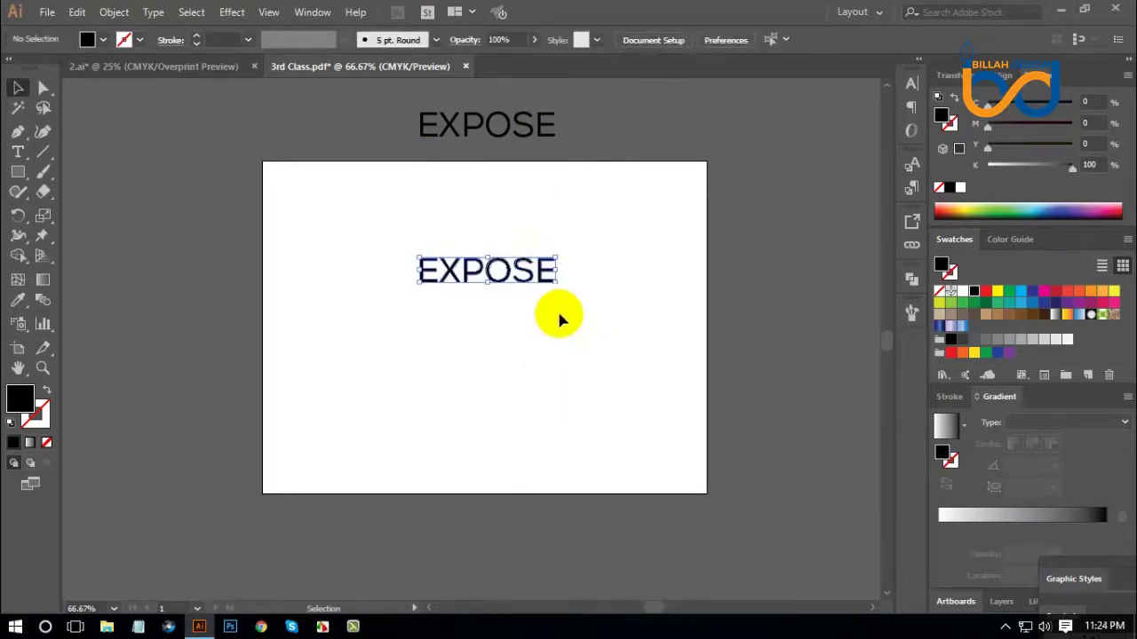
Enlarge the outlined EXPOSE slightly and draw a vertical line of about 100 pt to its left.
left_click_drag(555, 278, 568, 293)
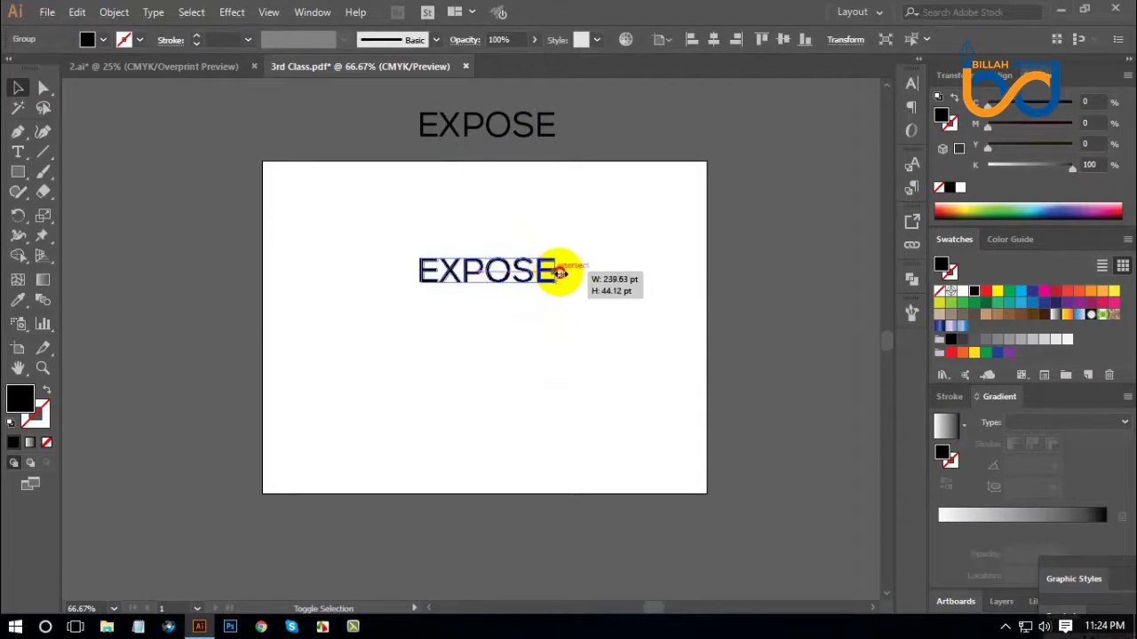
left_click(278, 362)
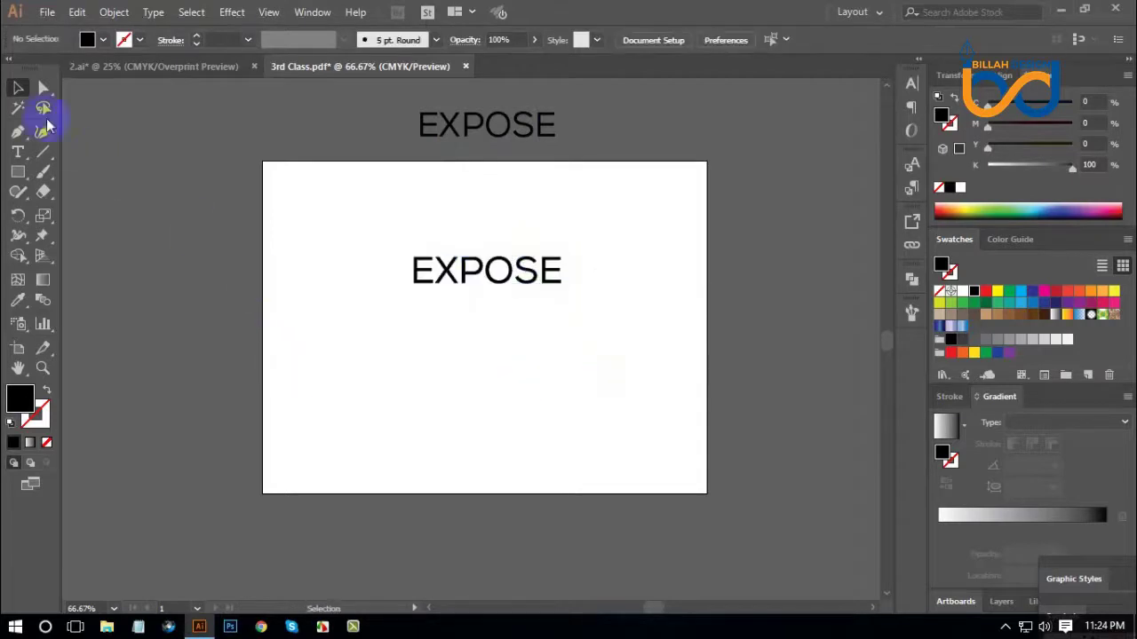
left_click(42, 153)
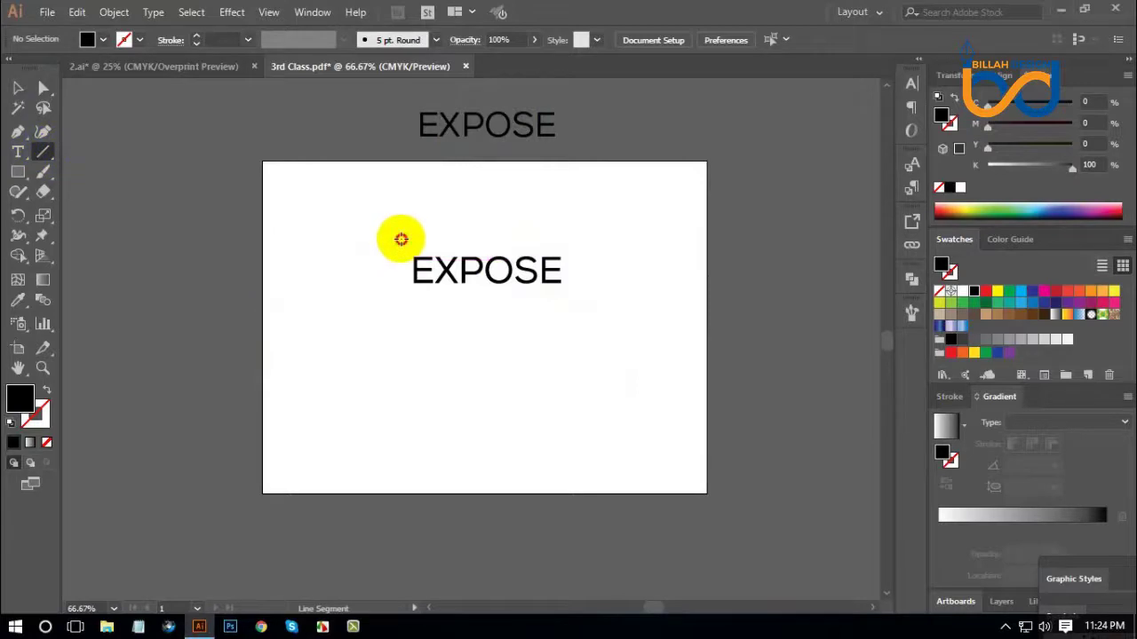
left_click_drag(399, 246, 401, 303)
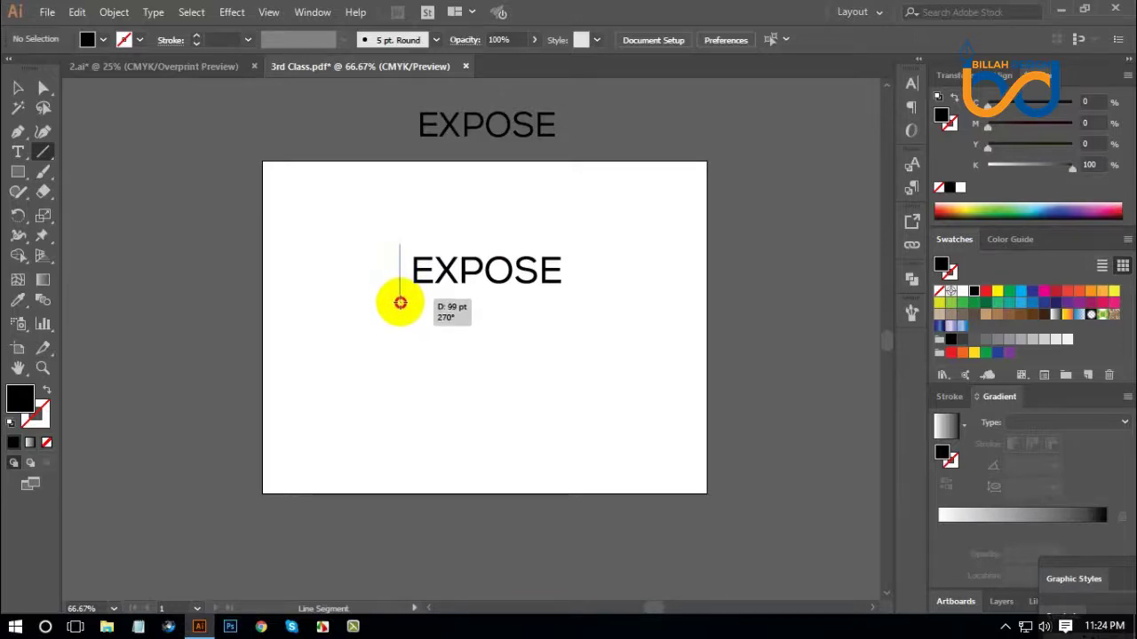
left_click_drag(401, 303, 400, 316)
Give the line a 4 pt stroke and expand it into a filled shape.
left_click(221, 40)
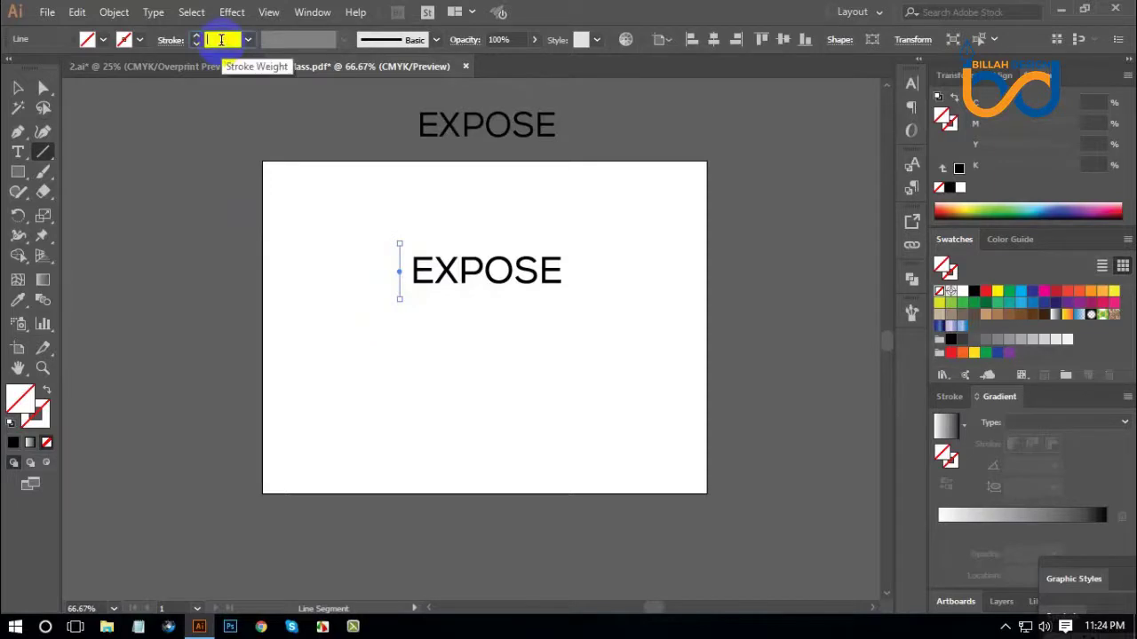
type("1")
key("Return")
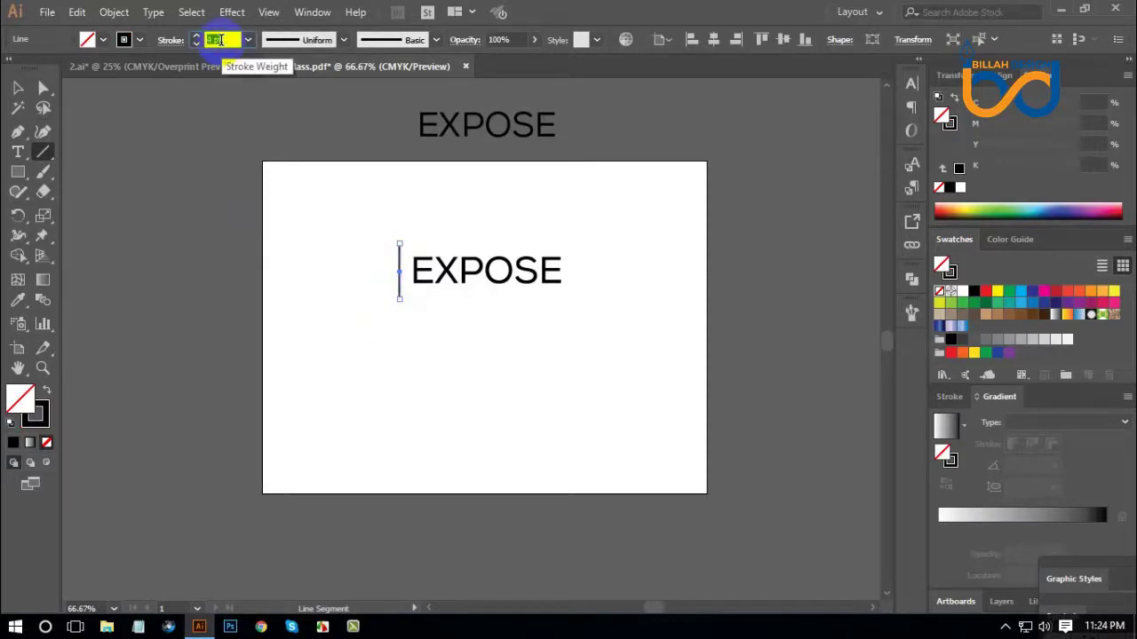
type("4")
key("Return")
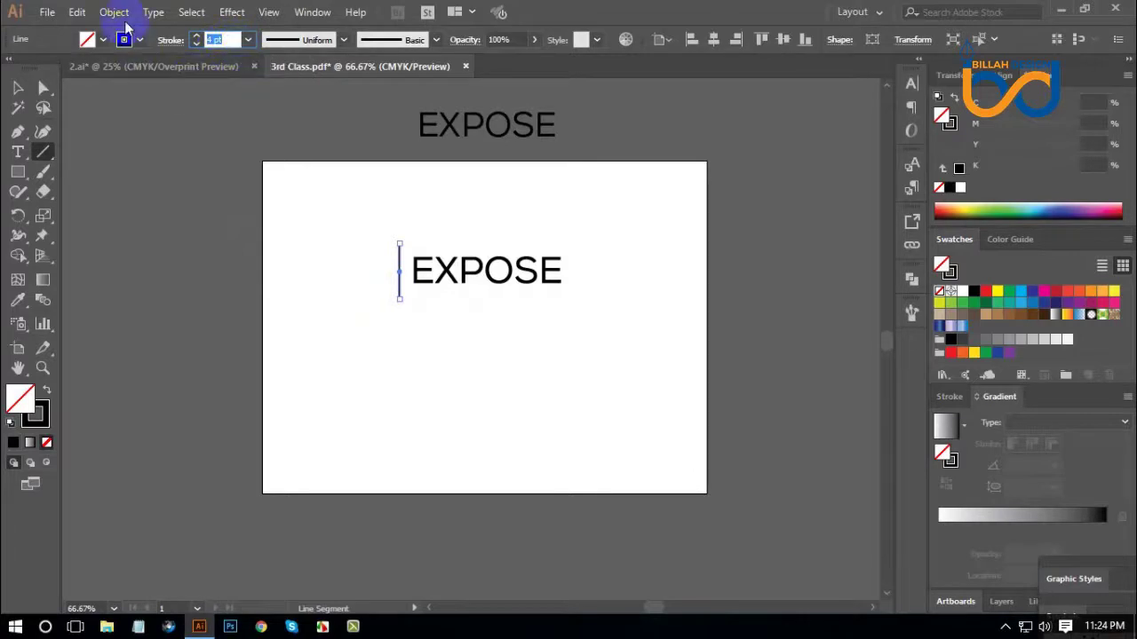
left_click(113, 12)
left_click(187, 170)
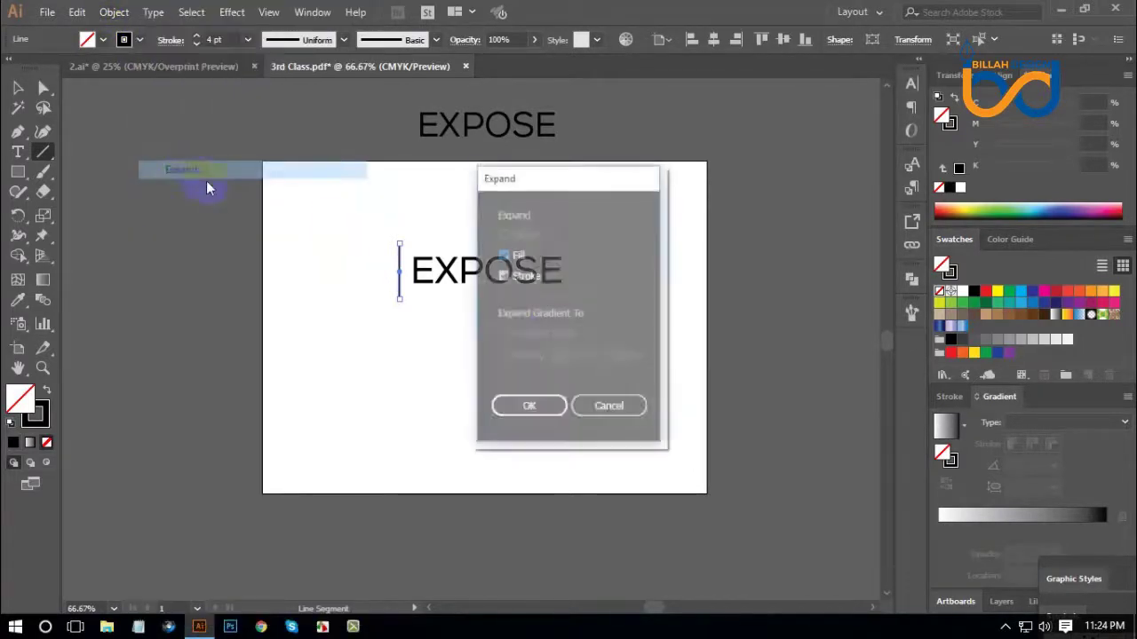
left_click(540, 407)
left_click(17, 88)
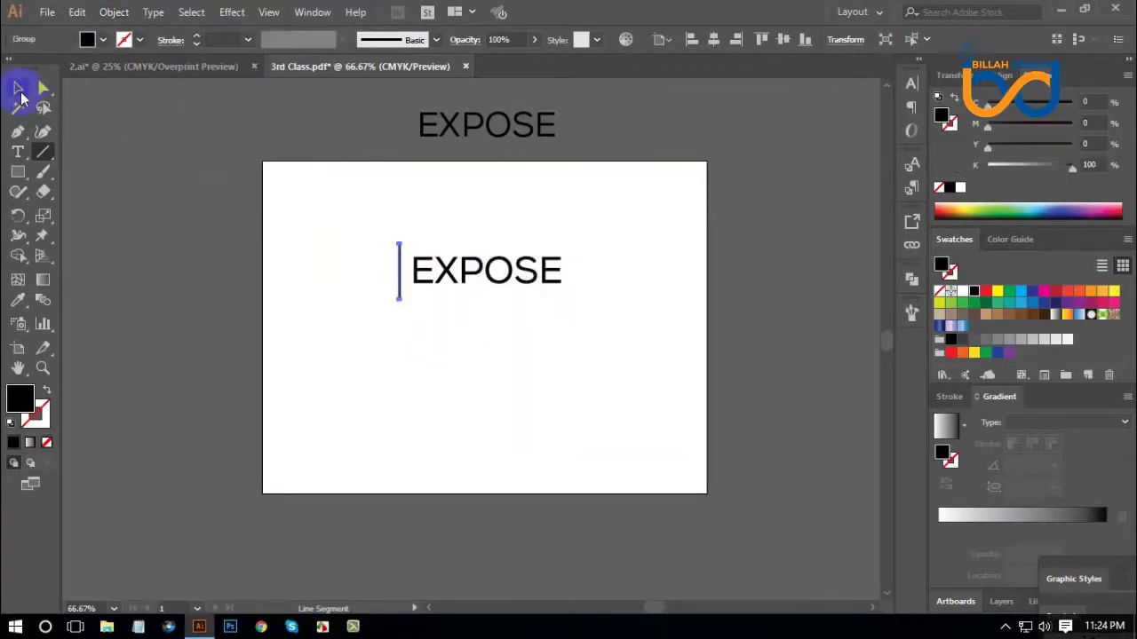
left_click(223, 238)
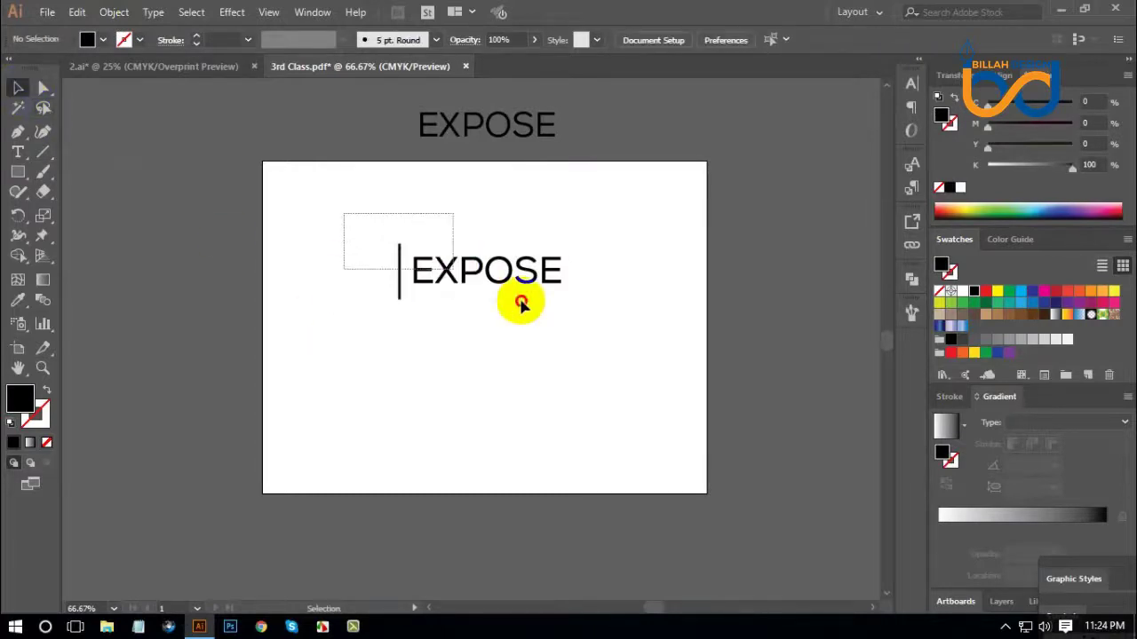
Vertically centre EXPOSE on the bar, nudge it closer, and copy the pair toward the top-left.
left_click_drag(344, 217, 546, 309)
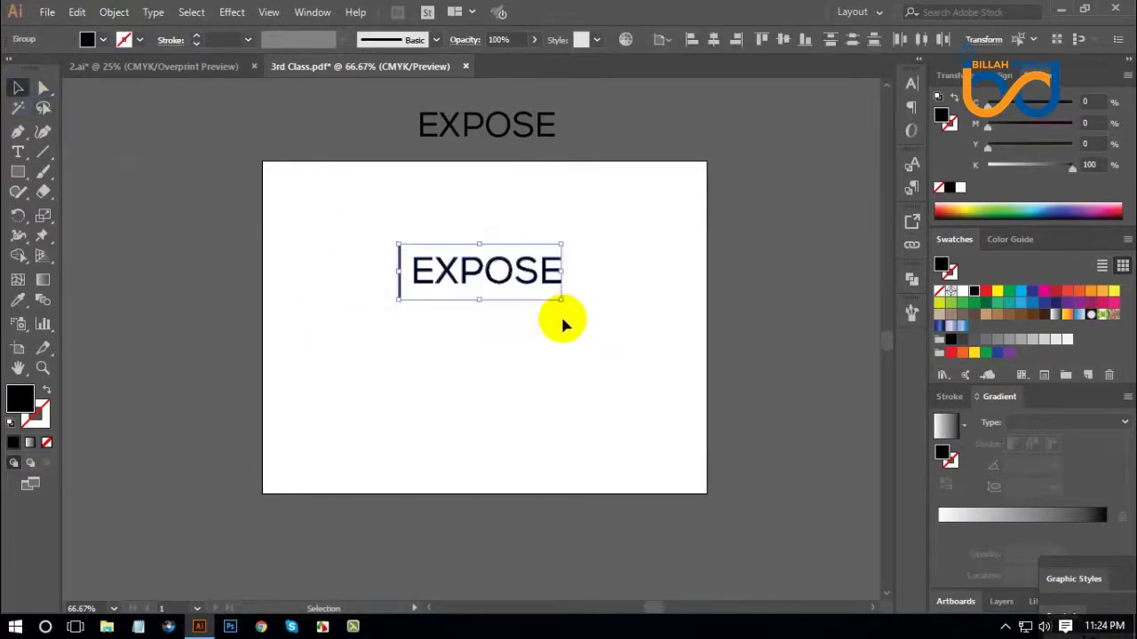
left_click(528, 276)
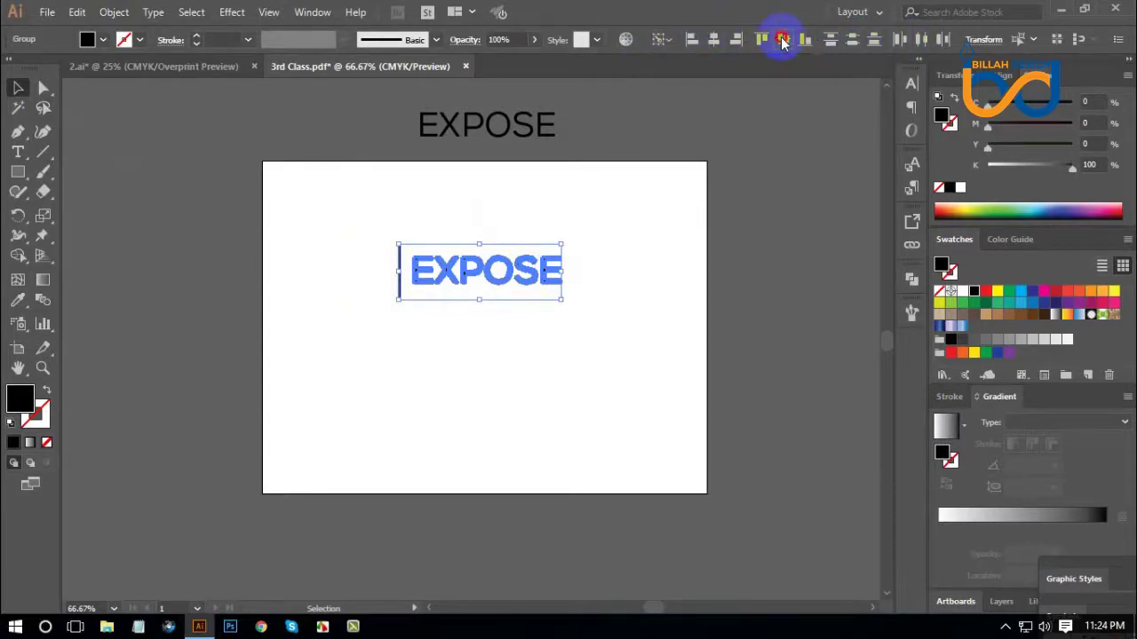
left_click(495, 329)
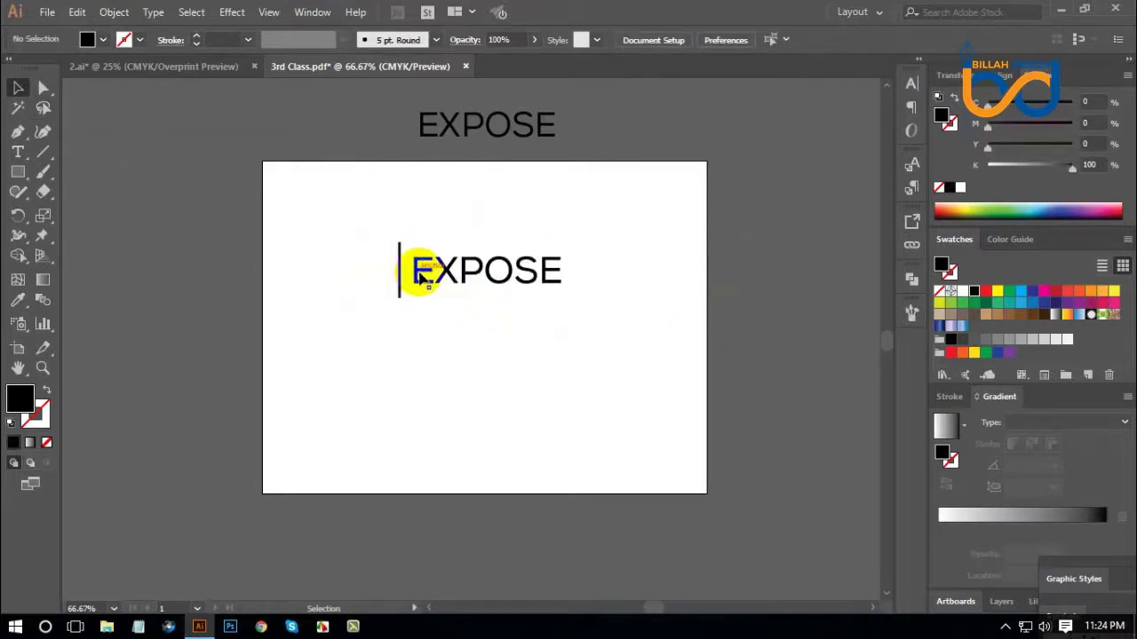
left_click(419, 275)
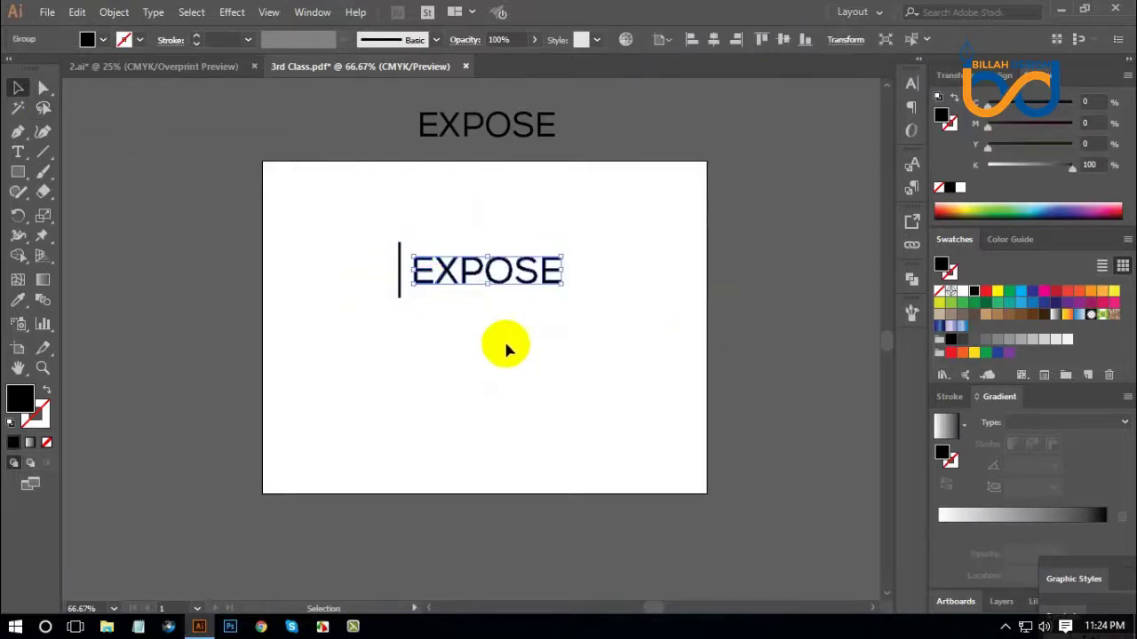
key("Left")
key("Left")
key("Left")
key("Left")
key("Left")
key("Left")
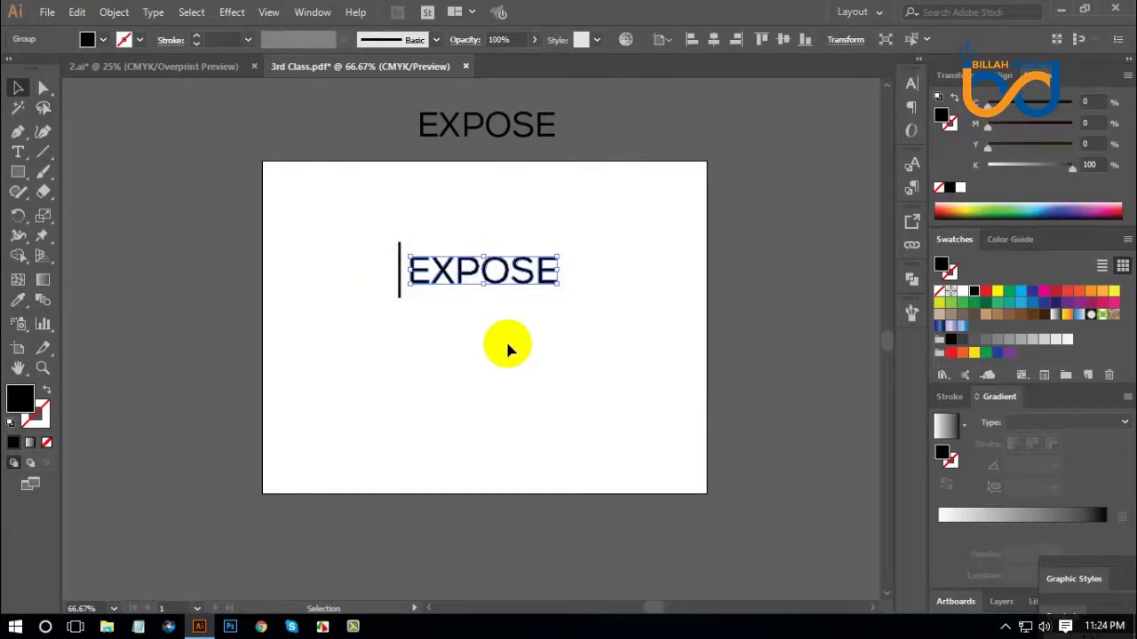
key("Left")
key("Left")
key("Left")
key("Left")
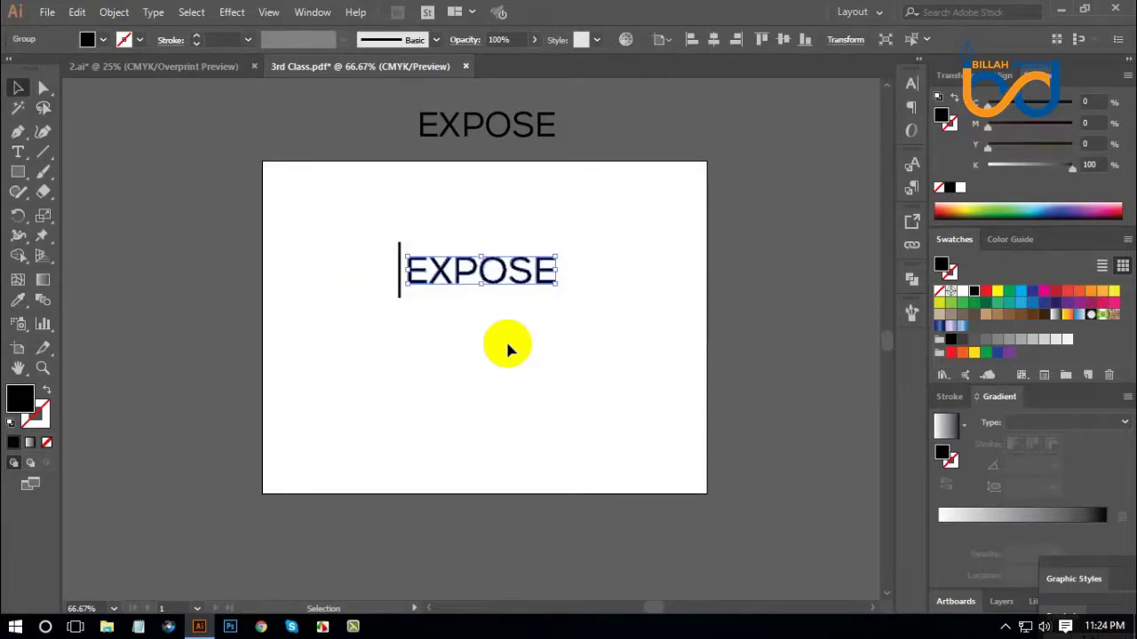
left_click(444, 353)
mouse_move(527, 286)
left_mouse_down()
mouse_move(402, 206)
mouse_move(542, 308)
left_mouse_up()
Drop the logo copy top-left, then move the bar below the middle EXPOSE and duplicate it into three bars.
left_click(558, 424)
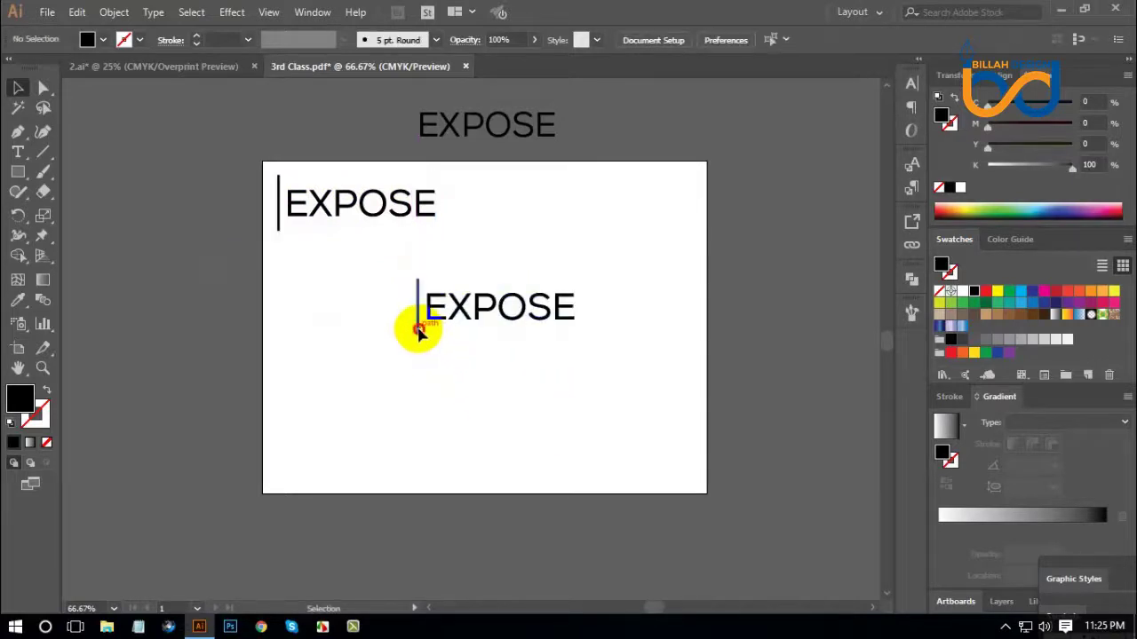
left_click_drag(419, 330, 515, 399)
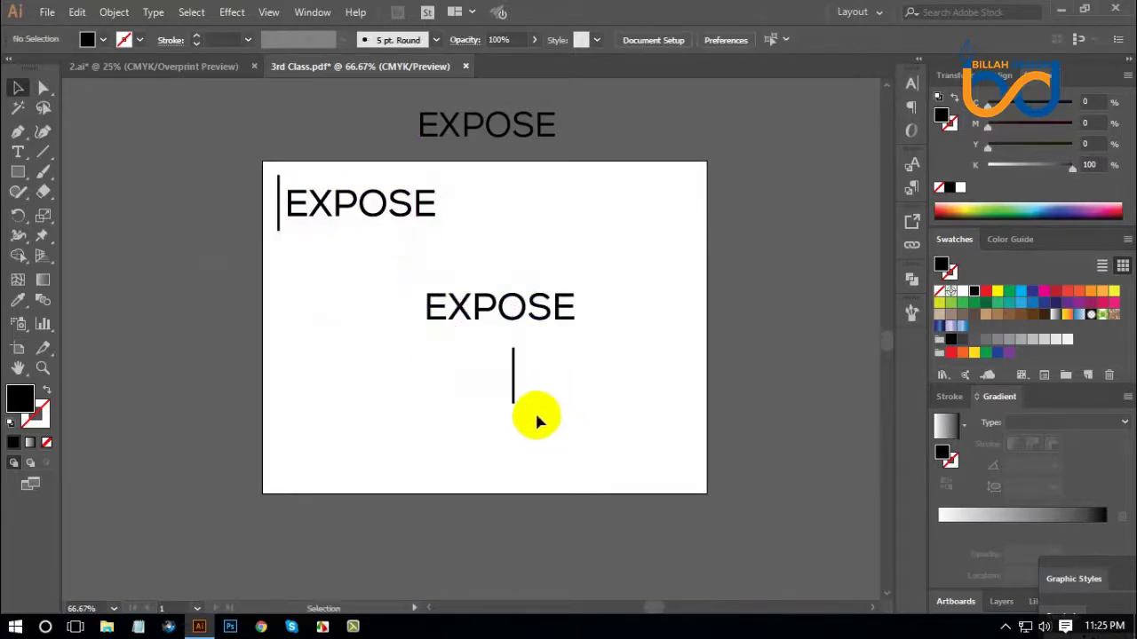
key("ctrl+plus")
key("ctrl+plus")
left_click_drag(639, 473, 586, 332)
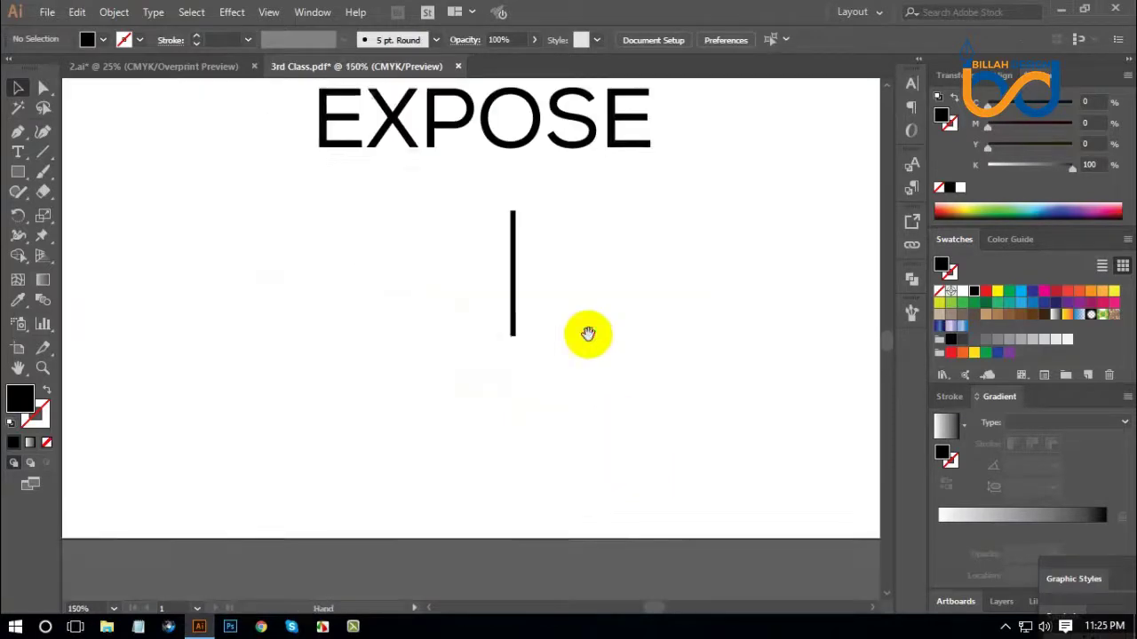
left_click_drag(513, 322, 528, 320)
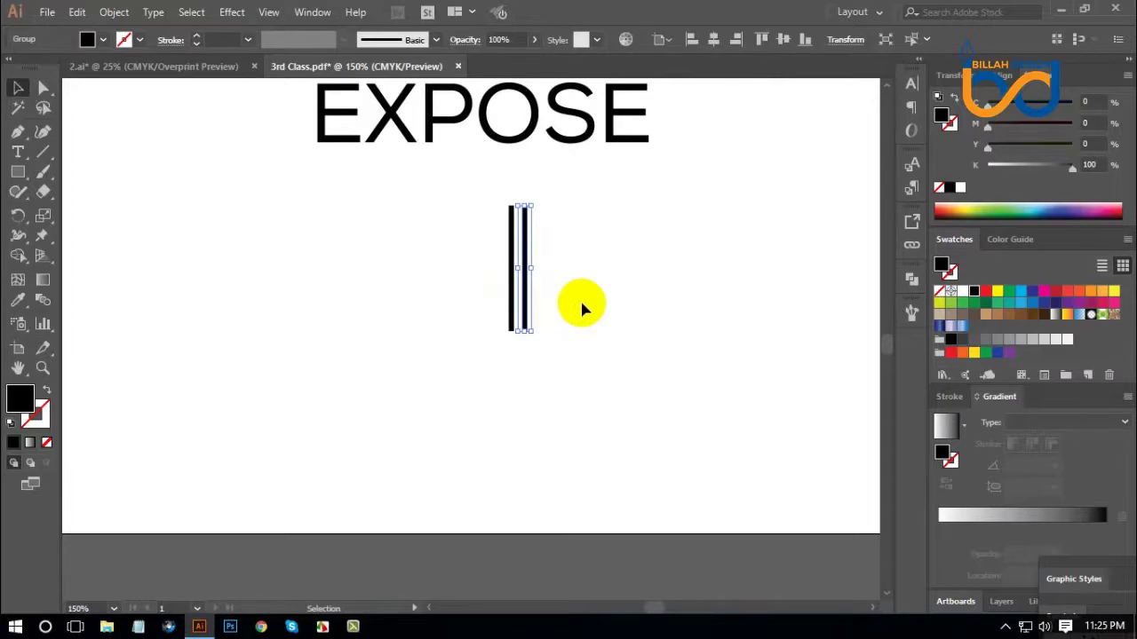
key("ctrl+d")
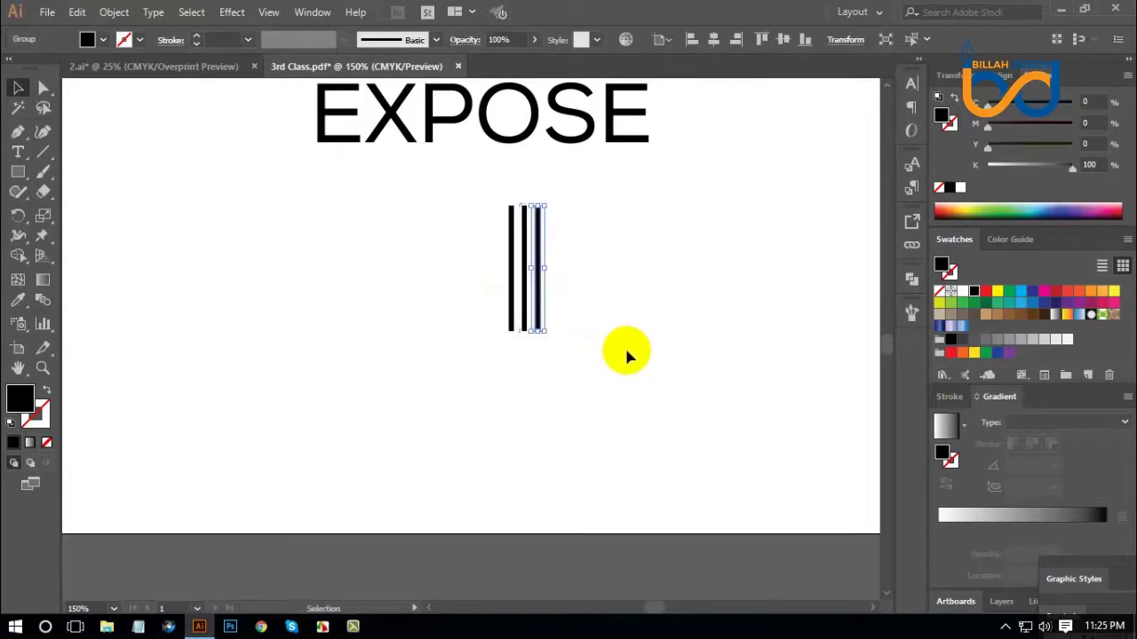
Shorten the three bars from the bottom to about 75 pt tall.
left_click(658, 400)
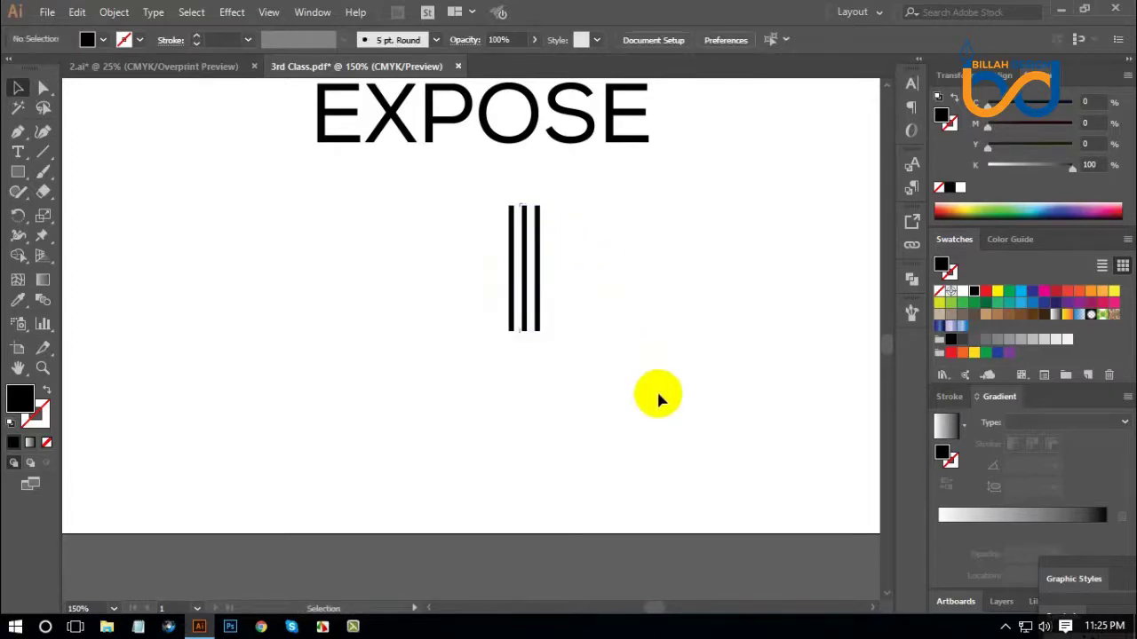
left_click(539, 287)
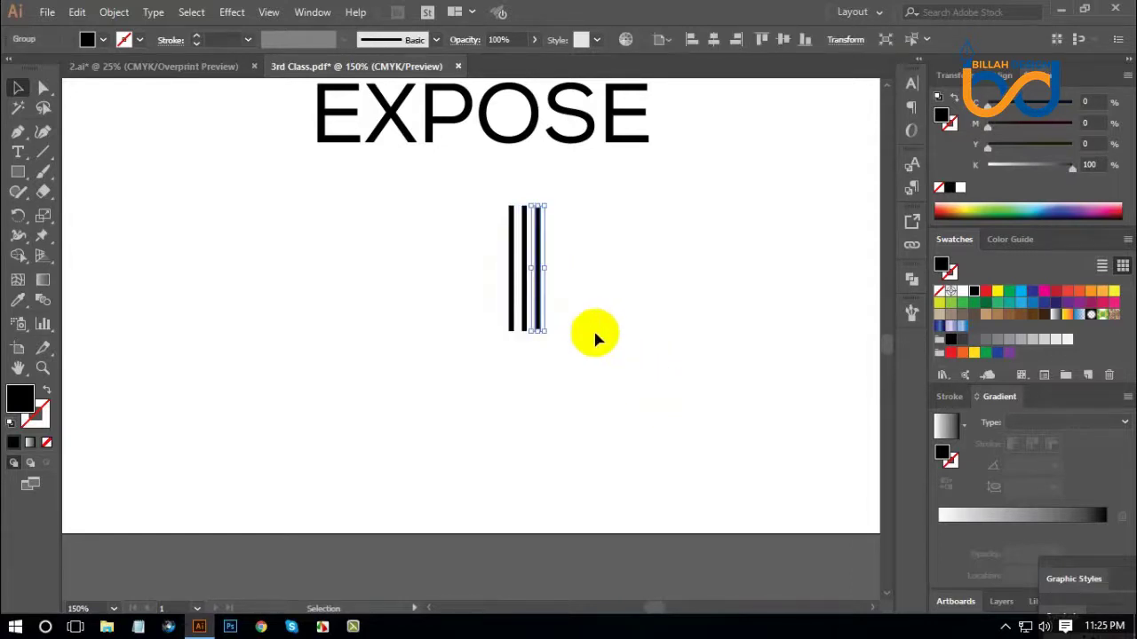
left_click(593, 335)
left_click(538, 302)
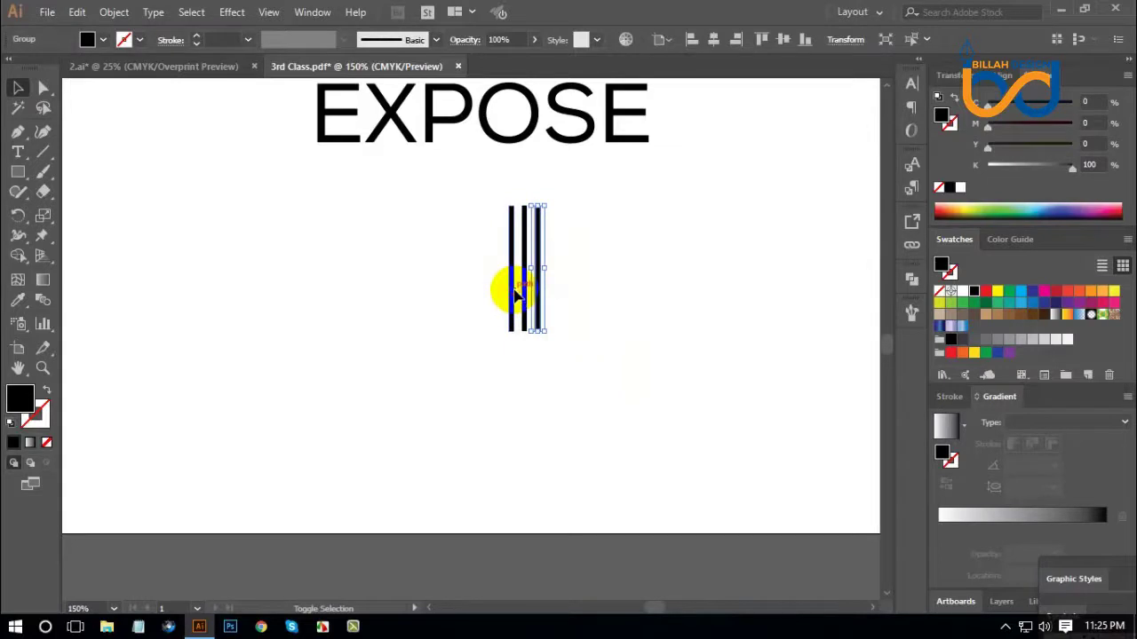
left_click_drag(516, 296, 533, 330)
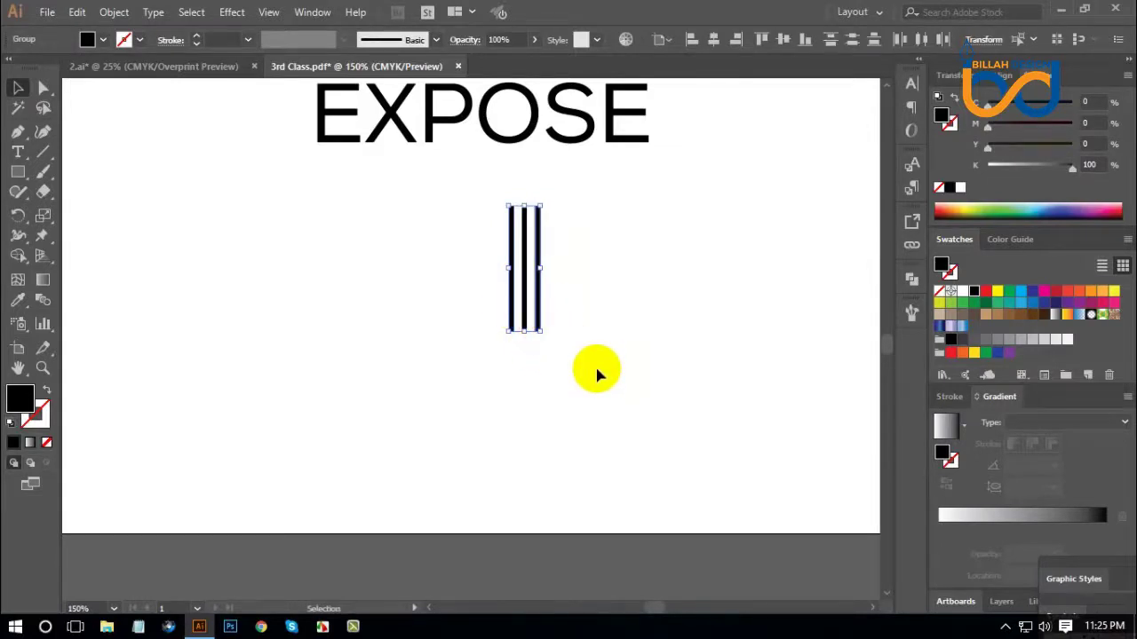
left_click_drag(524, 331, 525, 318)
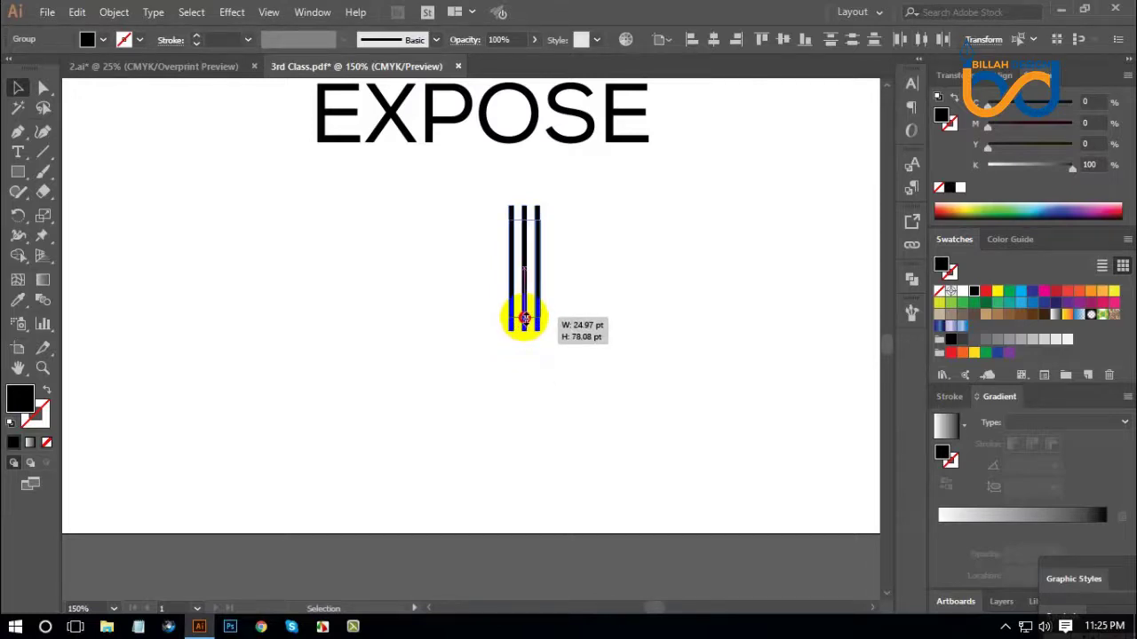
left_click_drag(524, 318, 526, 317)
left_click(593, 418)
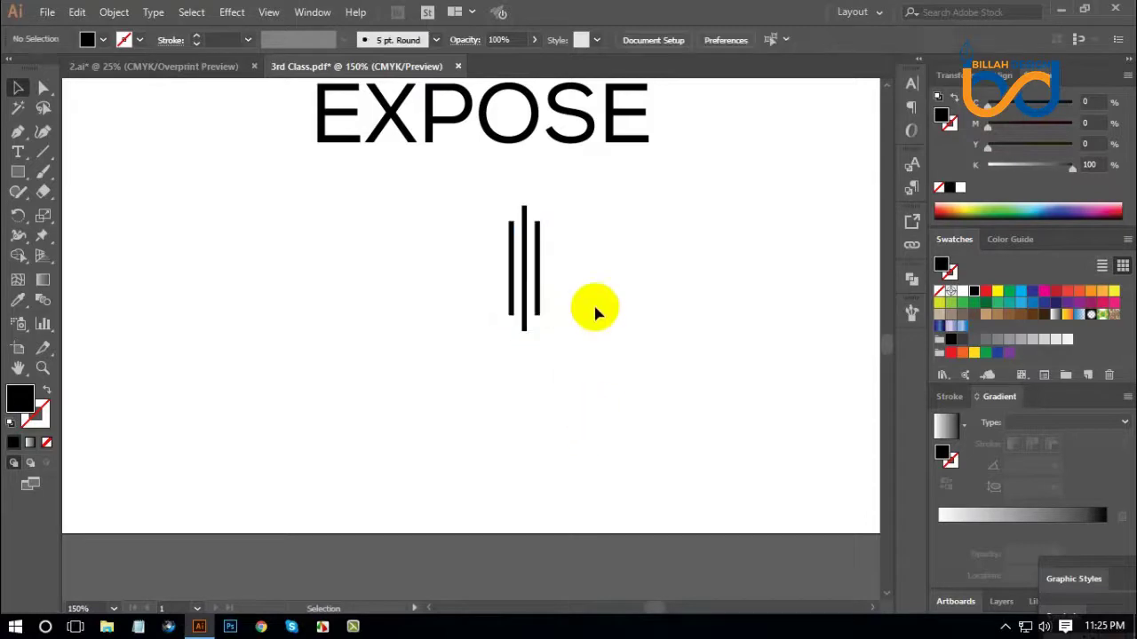
Group the three vertical lines into one mark and zoom out to the whole artboard.
left_click_drag(599, 228, 452, 347)
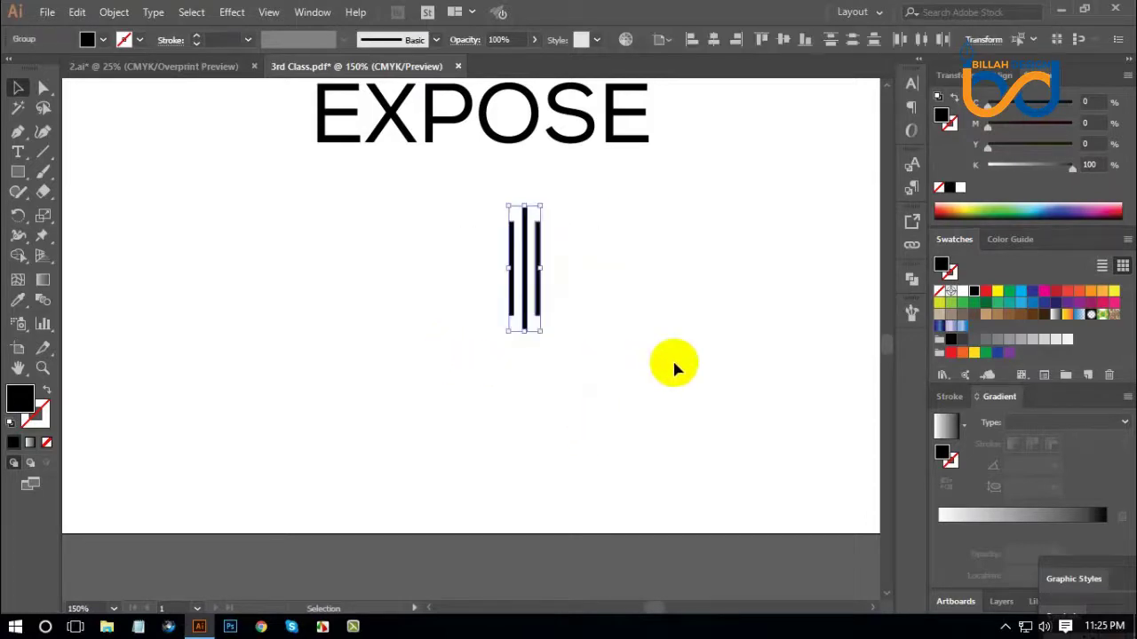
key("ctrl+g")
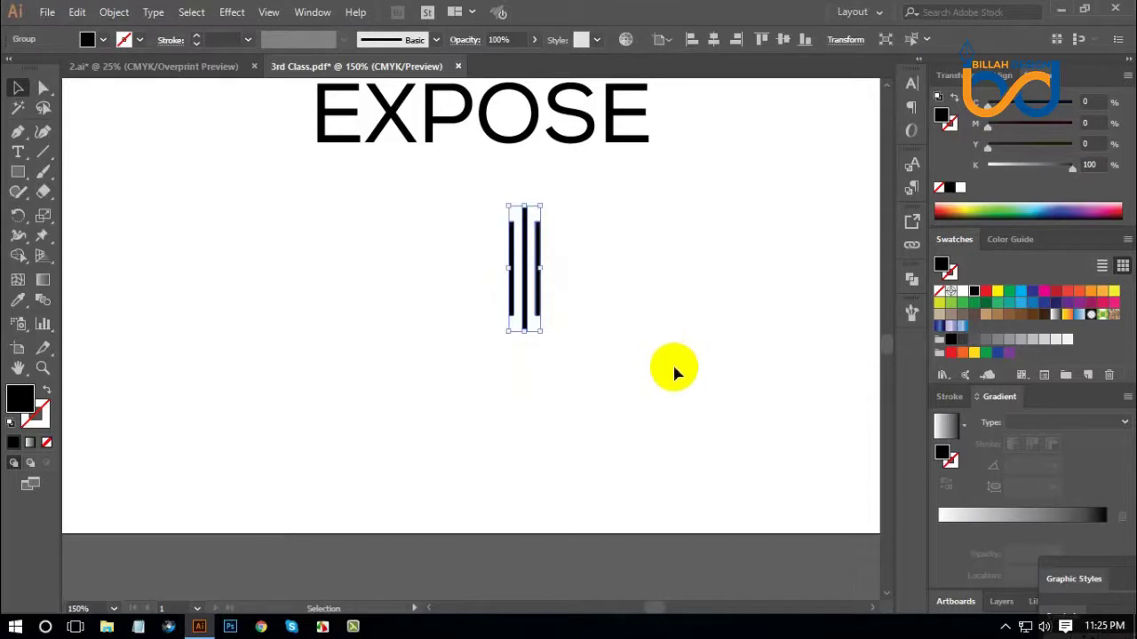
left_click(673, 372)
key("ctrl+minus")
key("ctrl+minus")
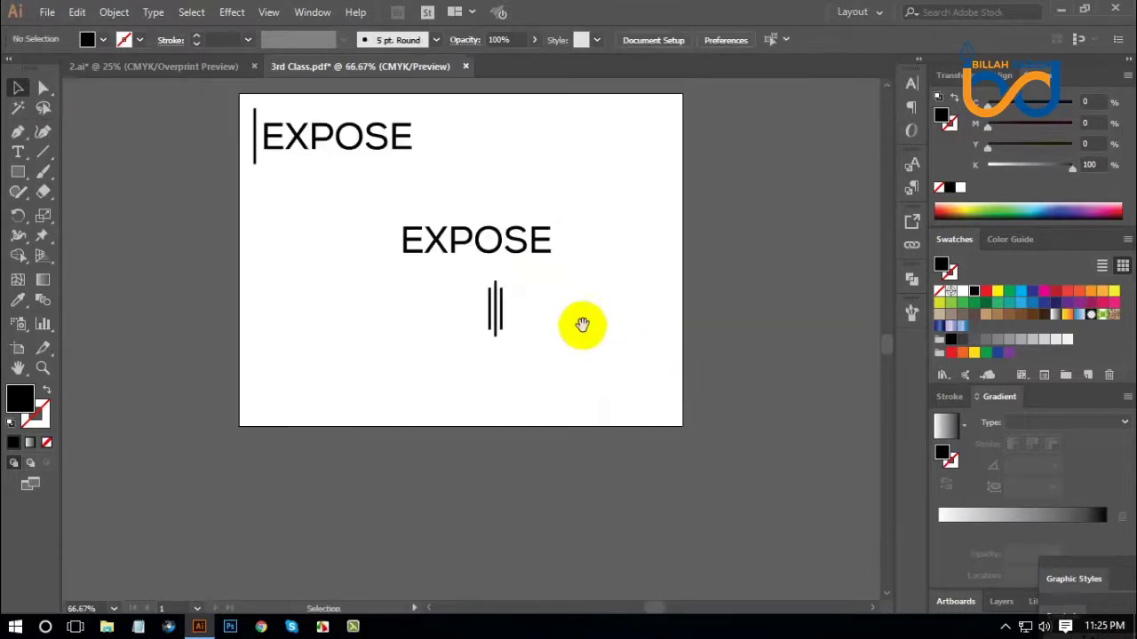
Place the three-line mark beside the lower EXPOSE and centre them vertically.
left_click_drag(581, 325, 654, 381)
left_click_drag(578, 364, 472, 299)
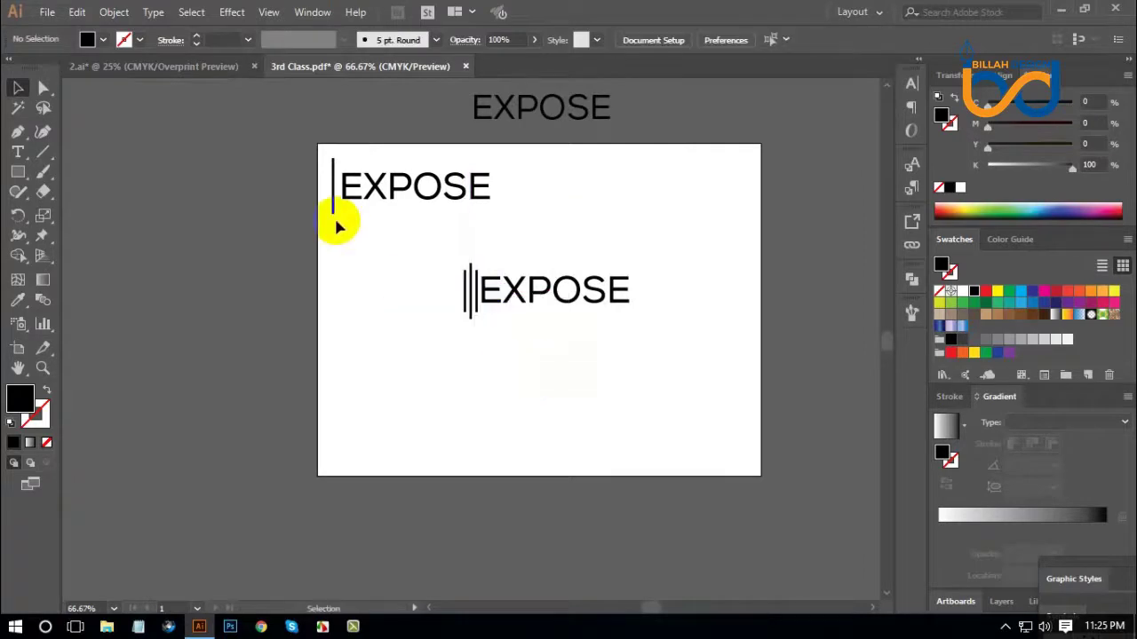
mouse_move(392, 250)
left_mouse_down()
mouse_move(604, 326)
mouse_move(547, 286)
left_mouse_up()
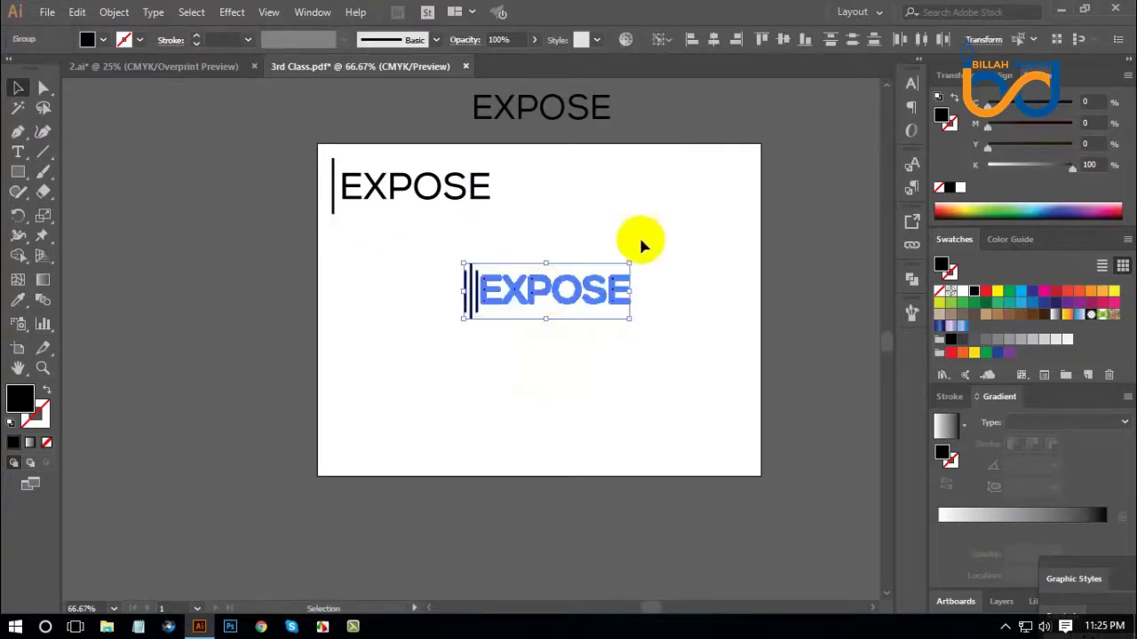
left_click(708, 309)
left_click_drag(718, 256, 417, 331)
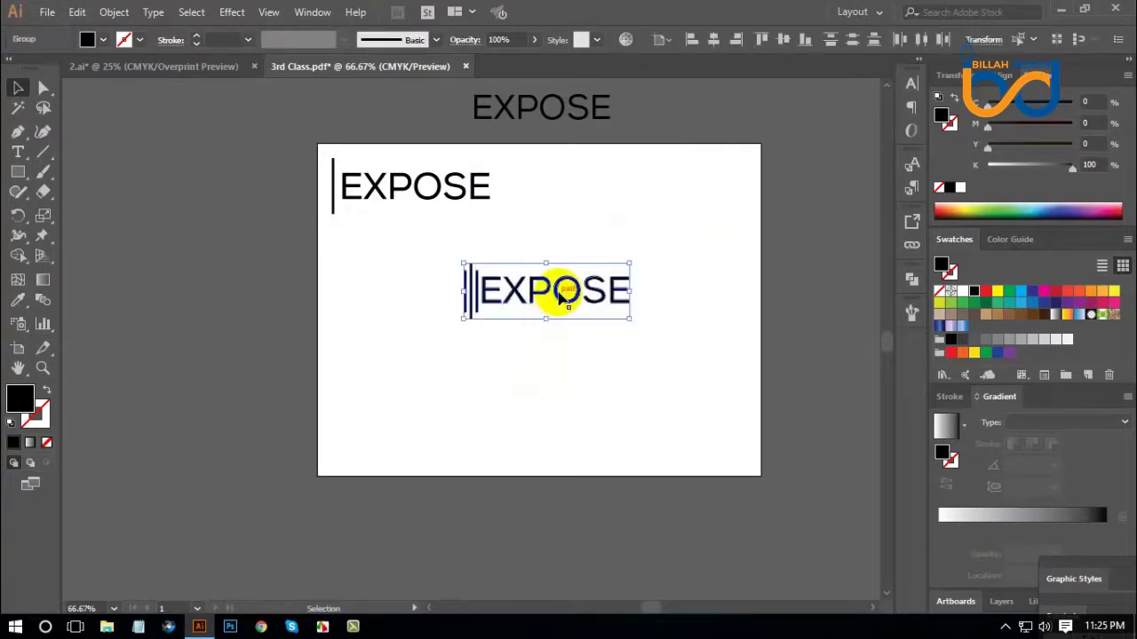
left_click(560, 293)
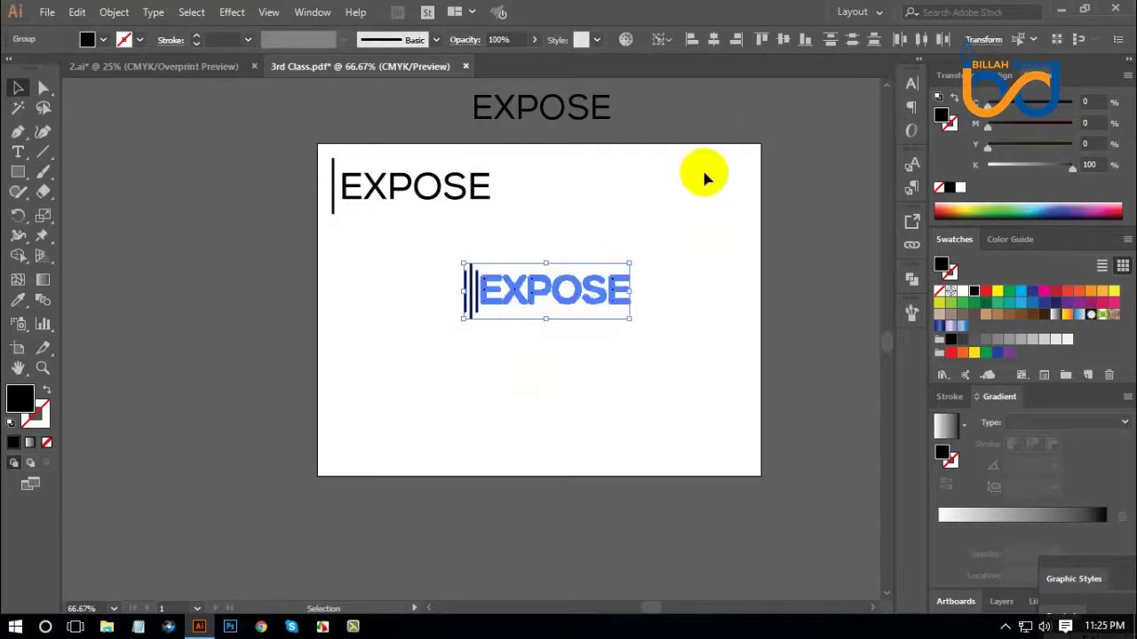
left_click(783, 46)
left_click(600, 339)
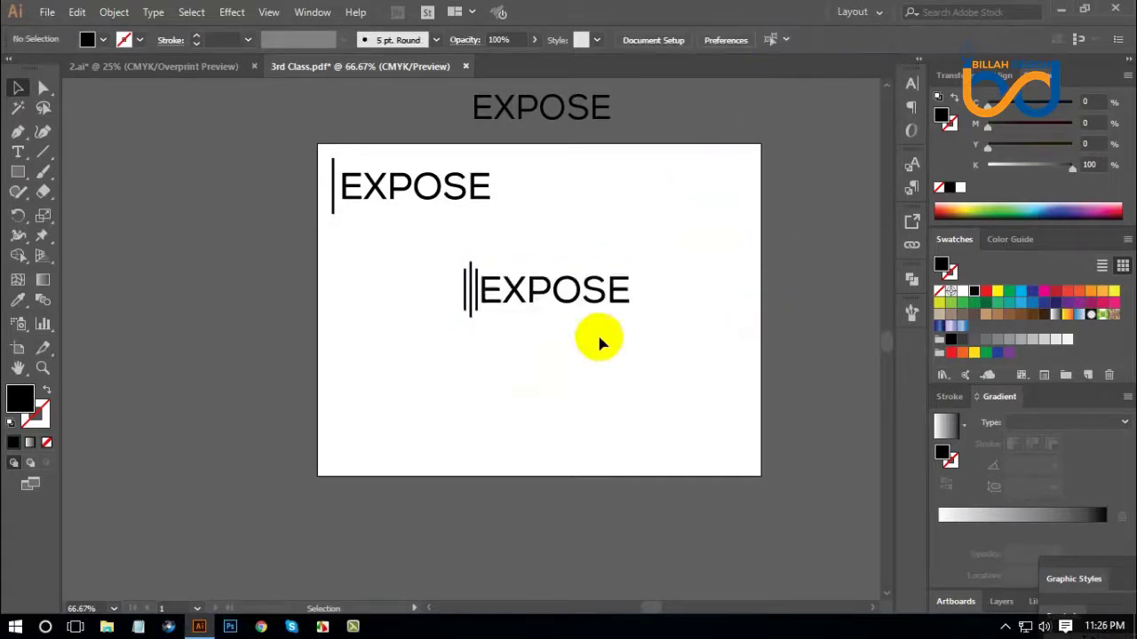
Move the three-line EXPOSE logo left, beneath the top lockup.
left_click(491, 307)
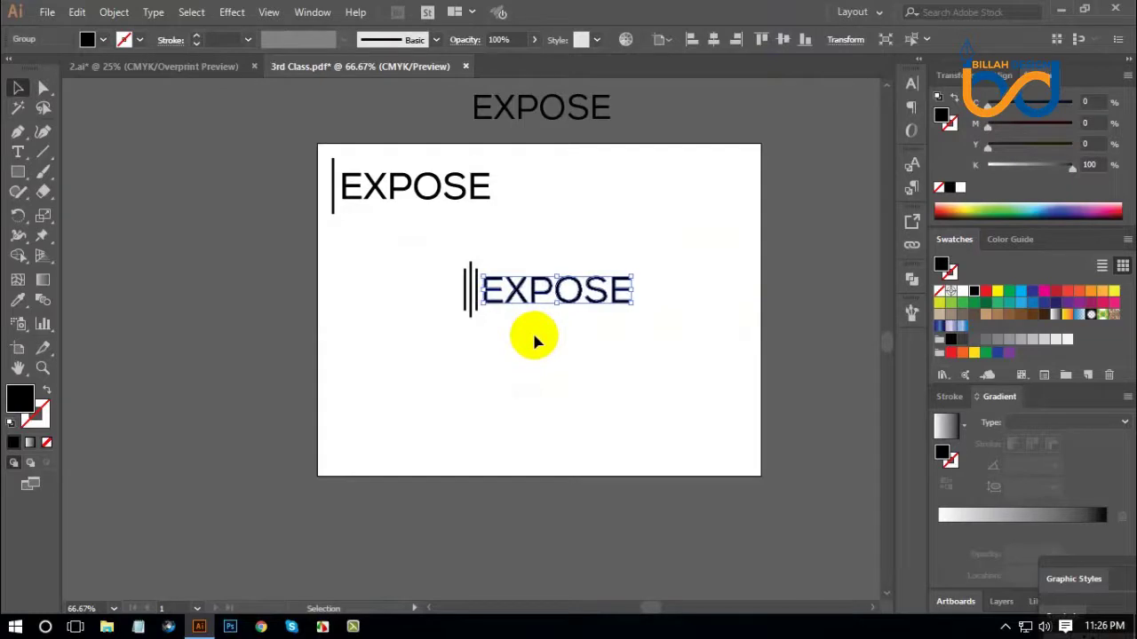
left_click(537, 341)
mouse_move(593, 298)
left_mouse_down()
mouse_move(525, 313)
mouse_move(476, 284)
left_mouse_up()
left_click(559, 333)
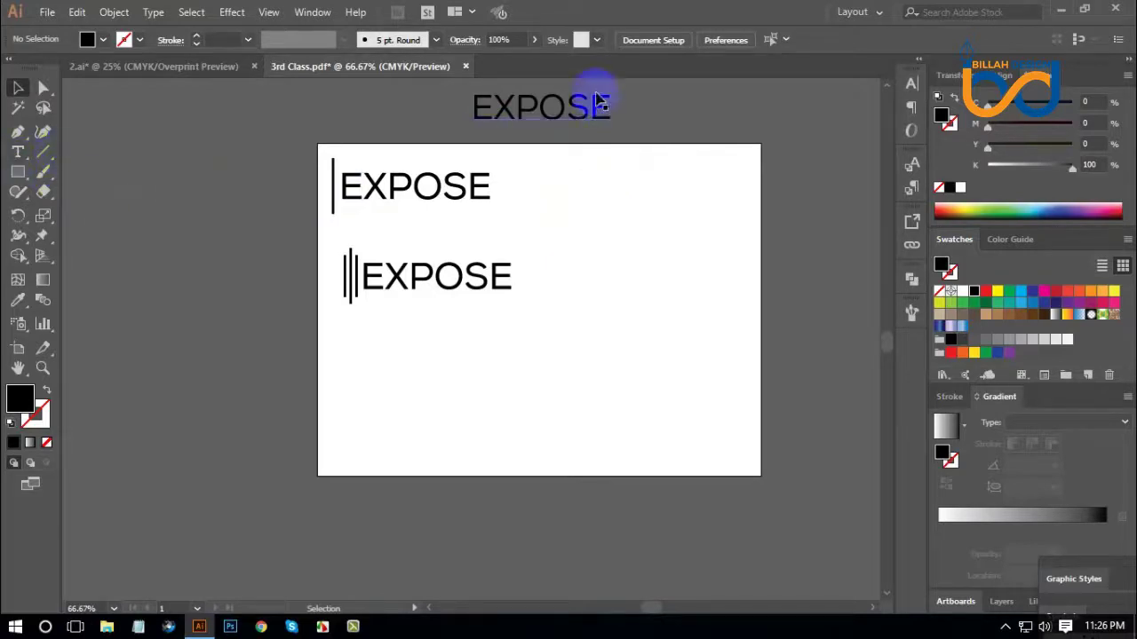
Copy the spare EXPOSE onto the artboard's right side and retype it as 'market'.
left_click_drag(582, 102, 683, 245)
double_click(657, 243)
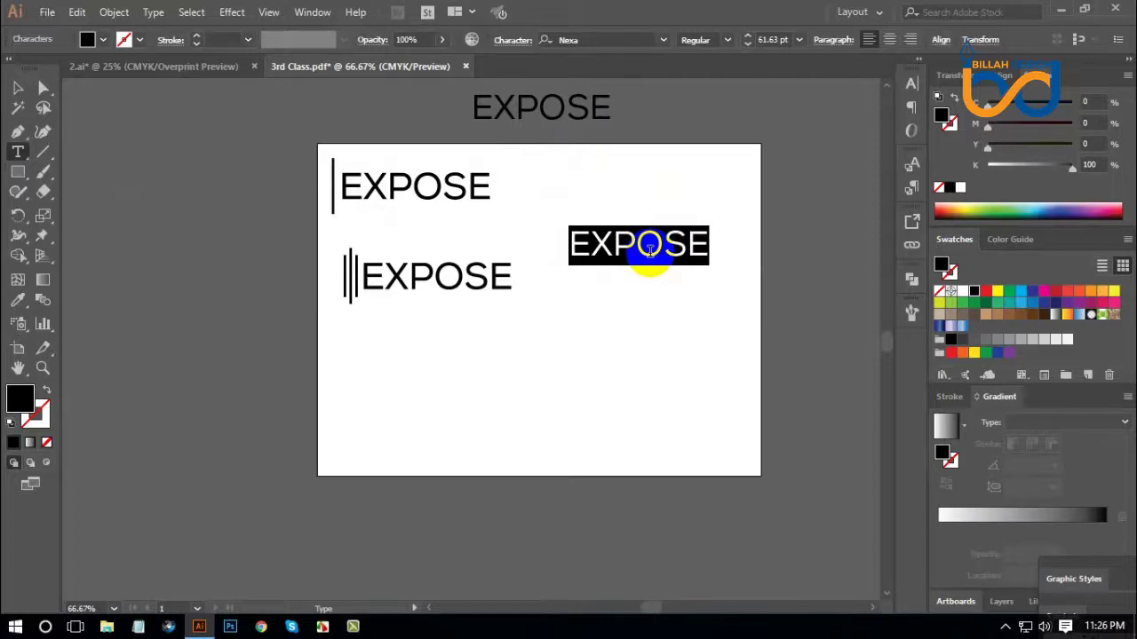
type("market")
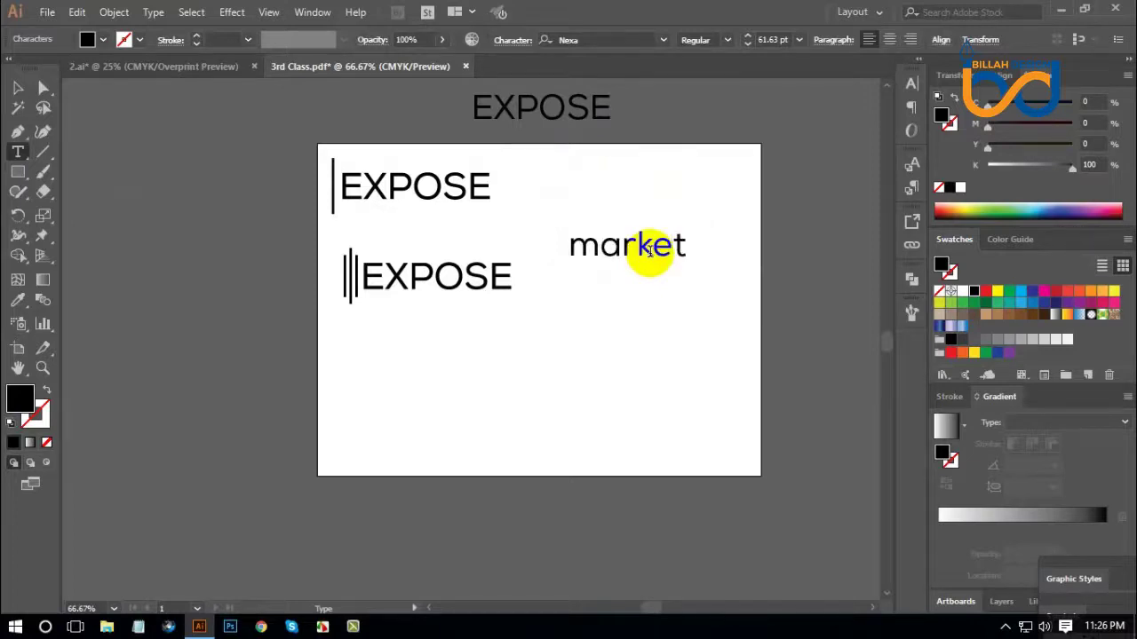
left_click(18, 87)
left_click(625, 255)
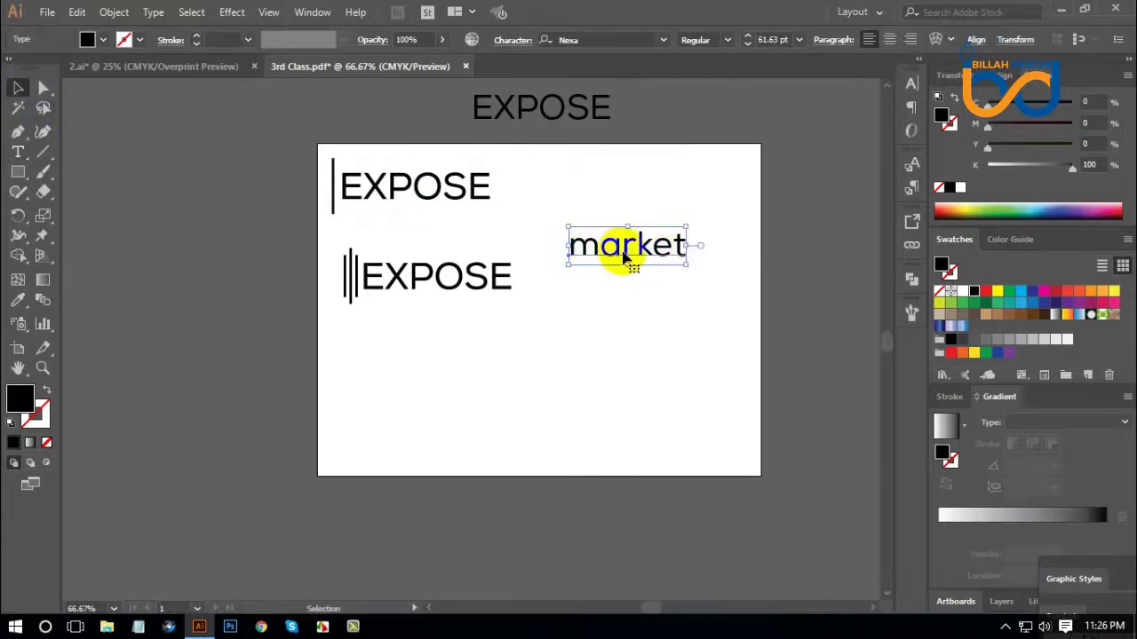
left_click_drag(625, 256, 627, 266)
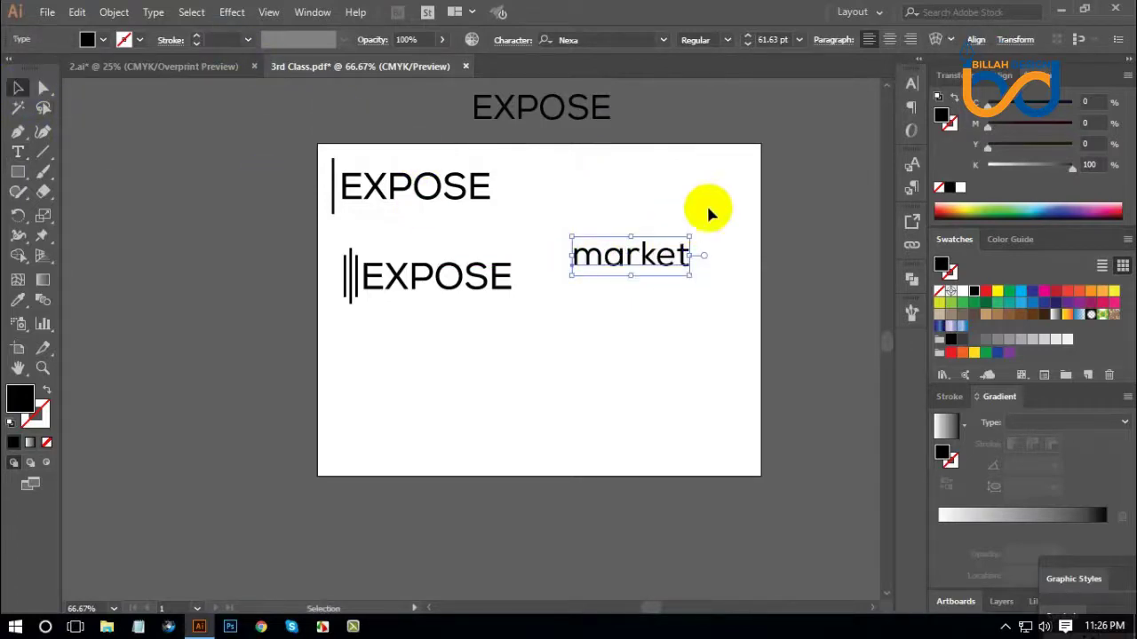
left_click(693, 327)
left_click_drag(666, 259, 657, 258)
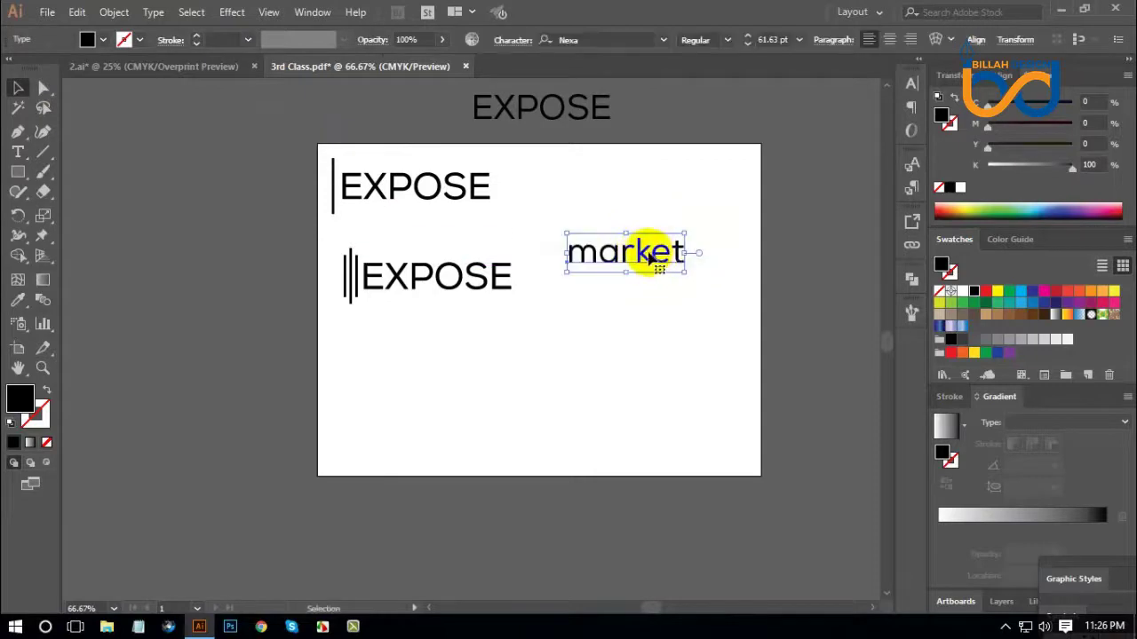
Change 'market' to UPPERCASE and shrink MARKET around its centre.
left_click(158, 14)
mouse_move(194, 268)
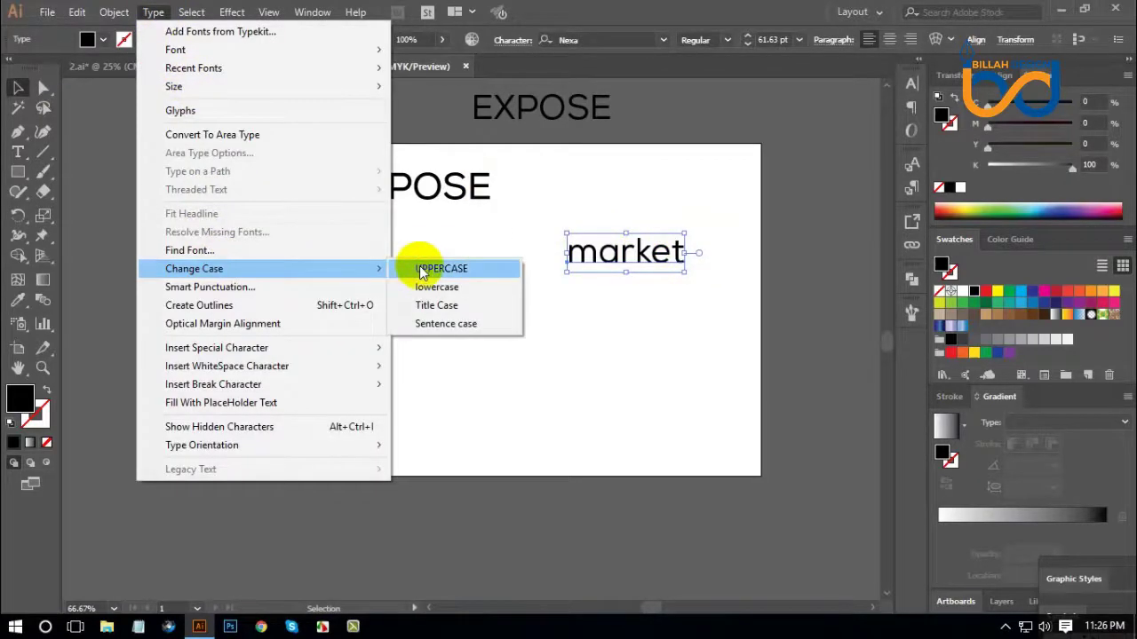
left_click(419, 266)
left_click_drag(634, 256, 616, 255)
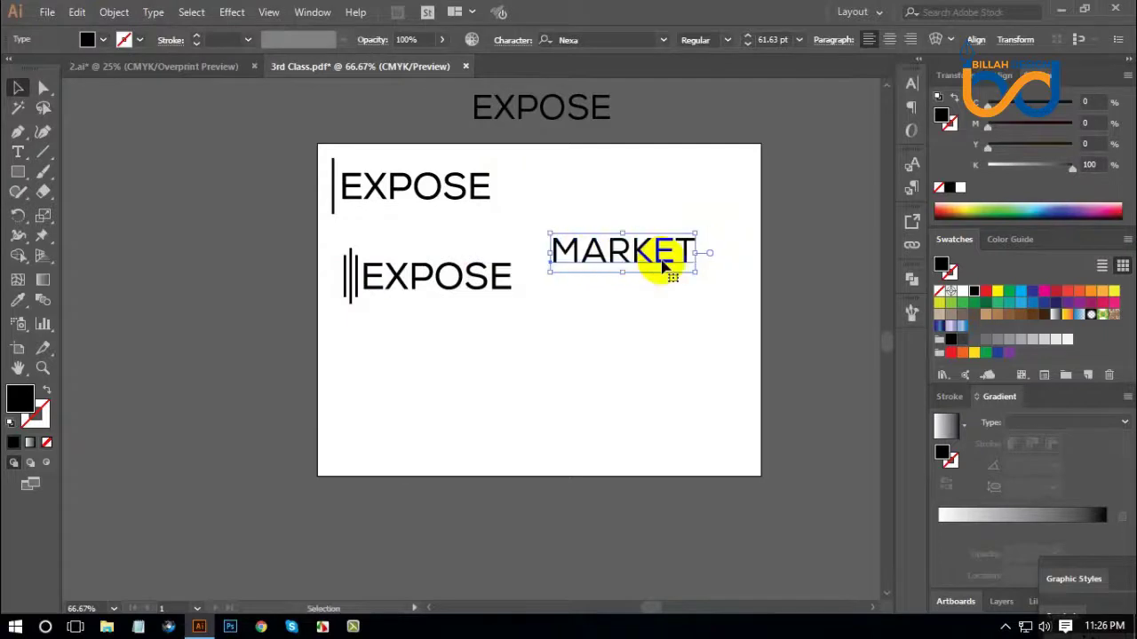
left_click_drag(696, 253, 395, 226)
left_click(672, 313)
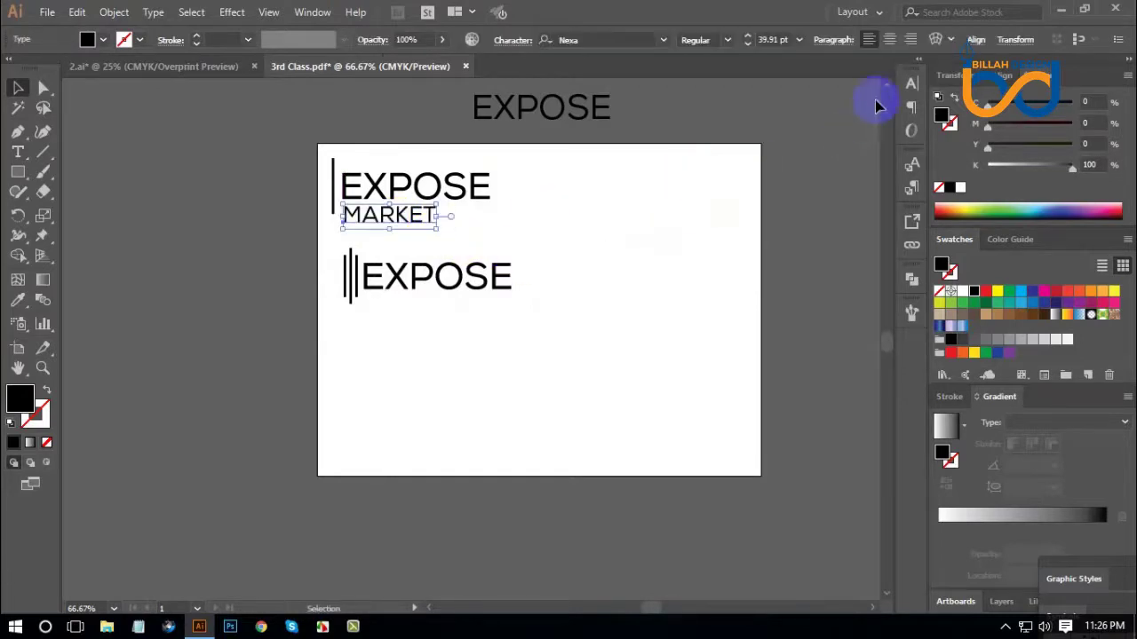
Set MARKET's tracking to 1000 in the Character panel and narrow it to EXPOSE's width.
left_click(912, 85)
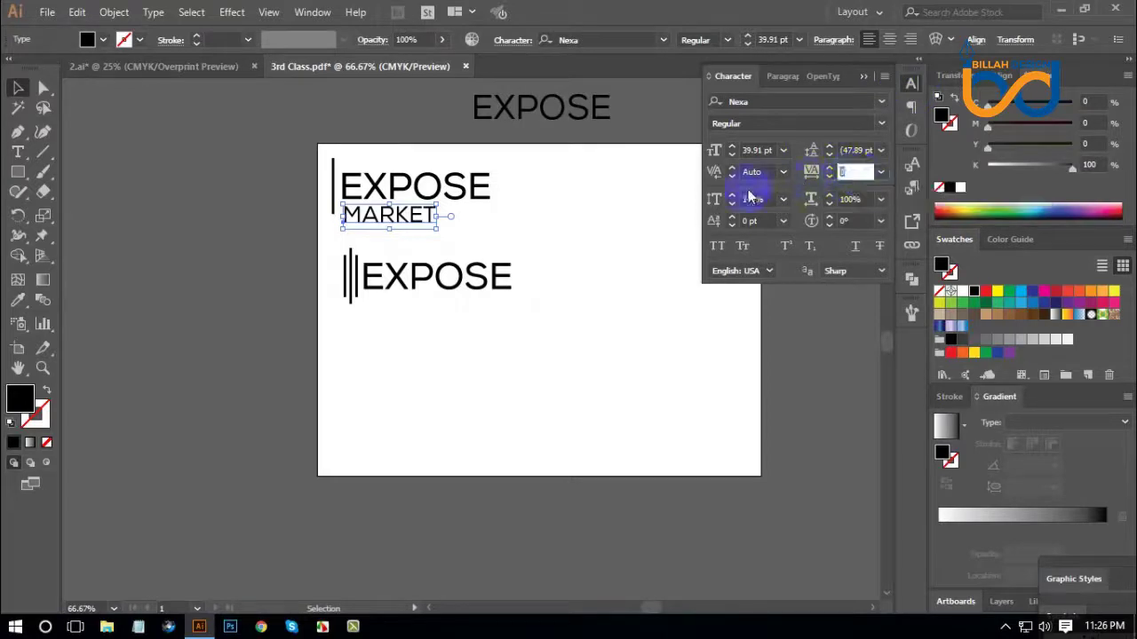
type("700")
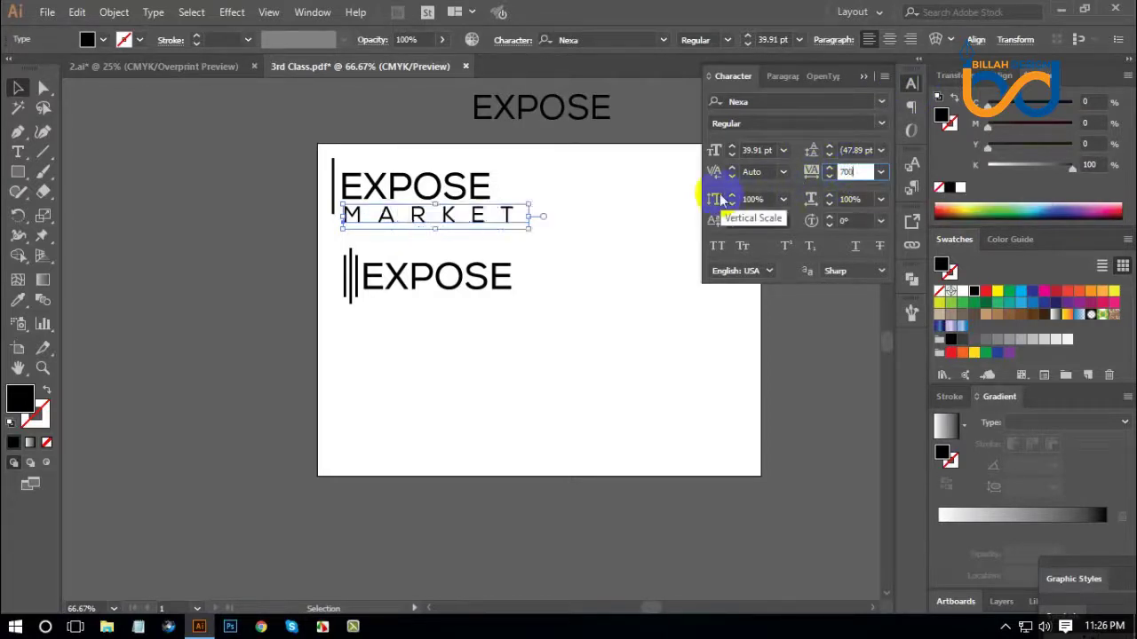
left_click(507, 231)
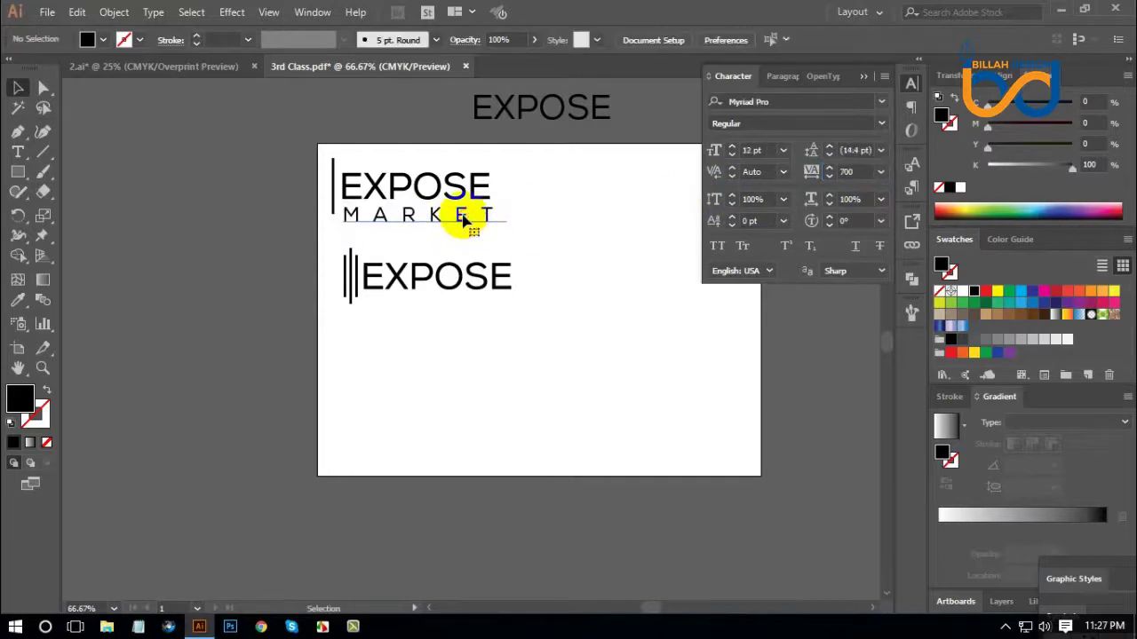
left_click(463, 220)
left_click(859, 171)
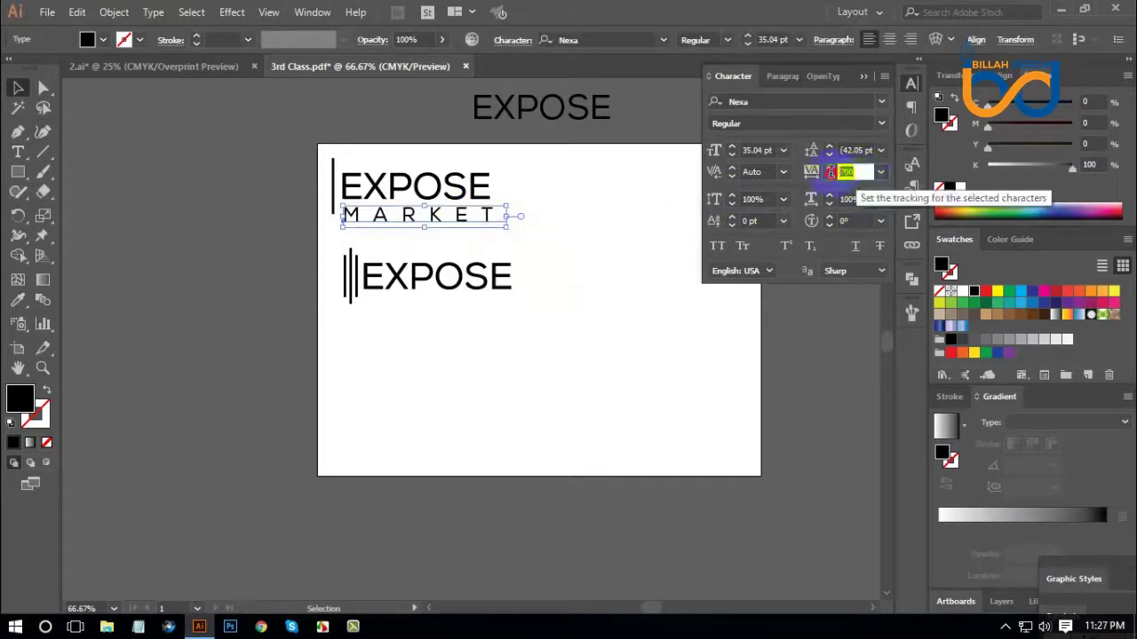
type("0")
key("Return")
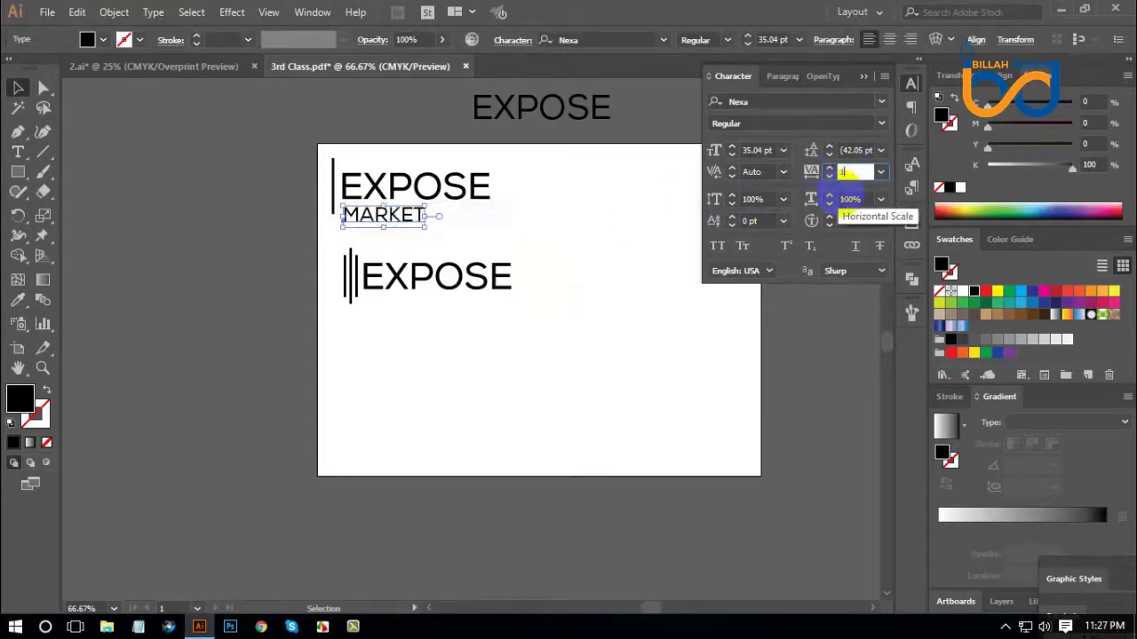
type("00")
key("Return")
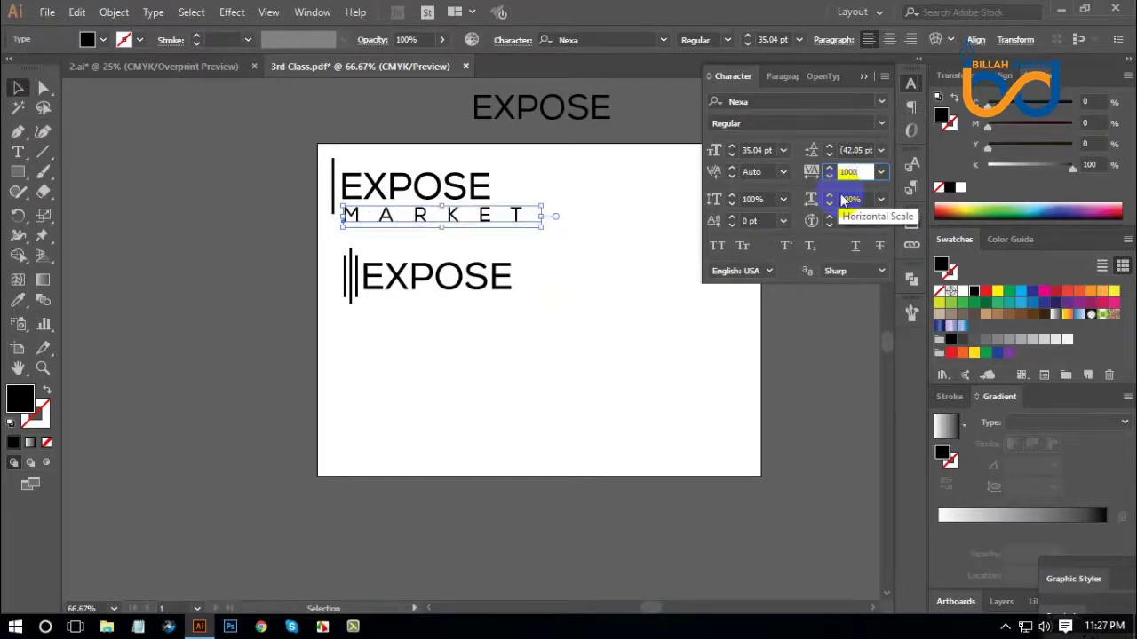
left_click_drag(540, 216, 513, 215)
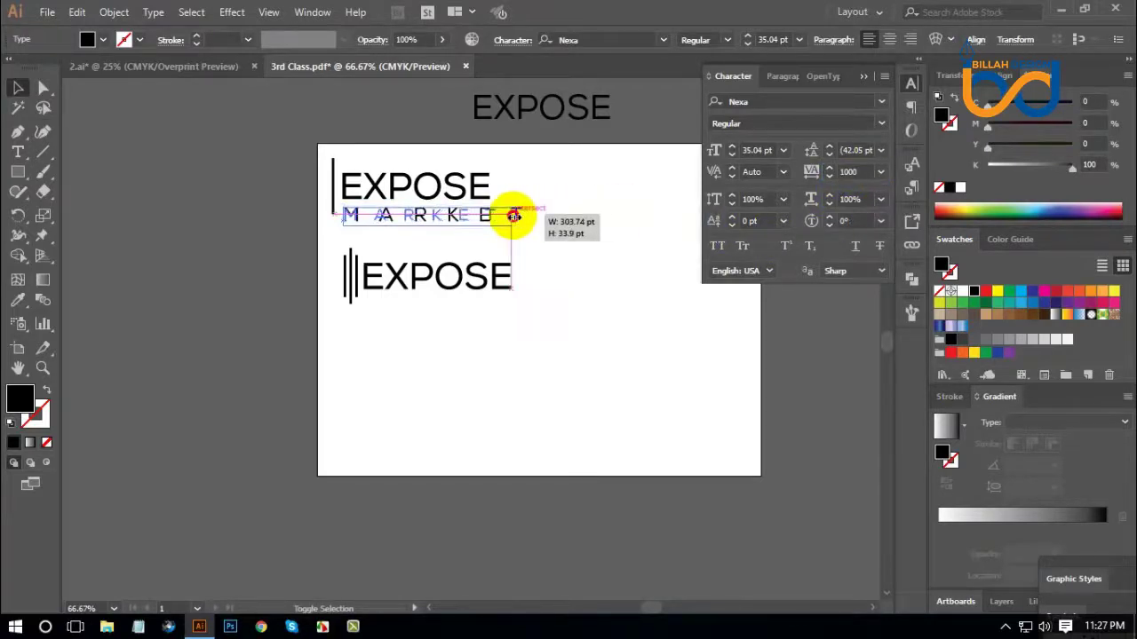
left_click(614, 302)
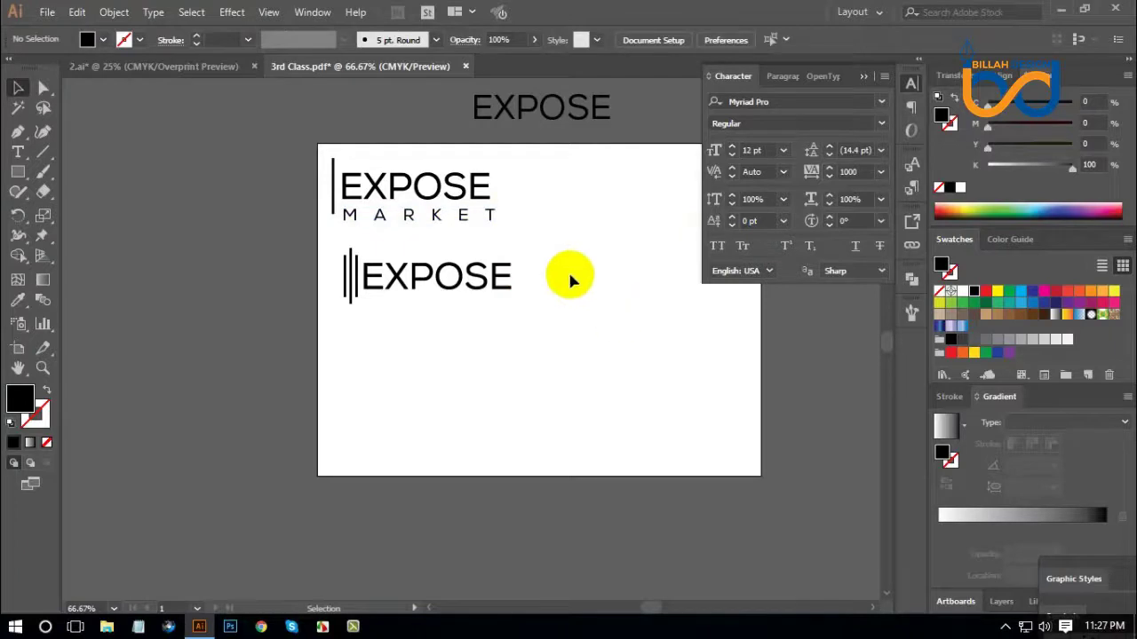
left_click(479, 218)
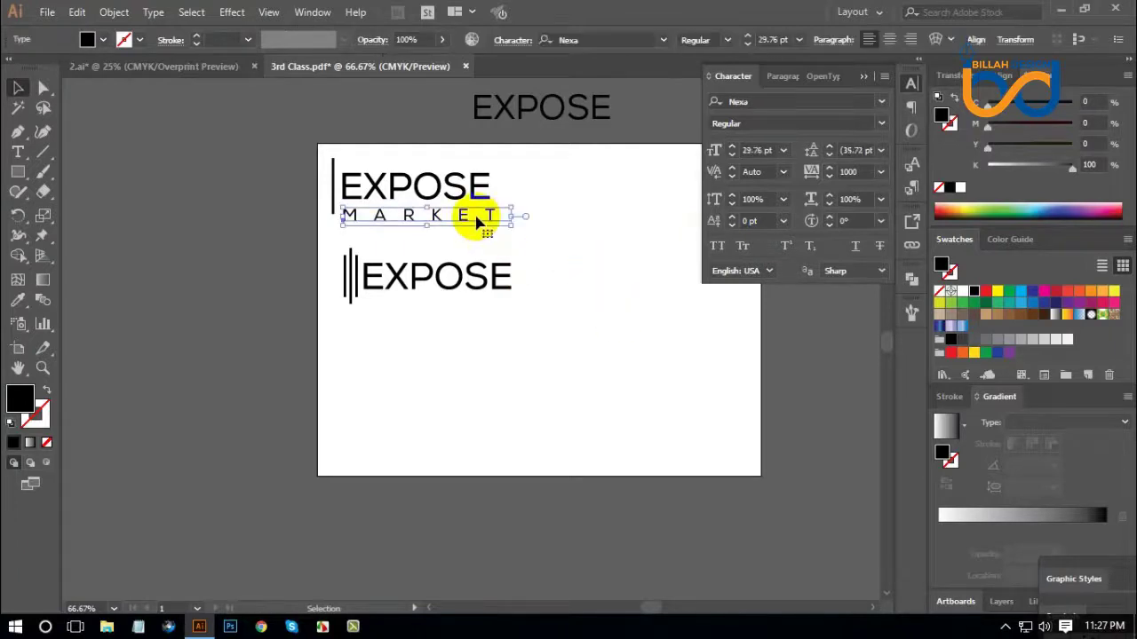
Outline MARKET and left-align it with EXPOSE.
right_click(573, 222)
left_click(641, 334)
left_click(630, 348)
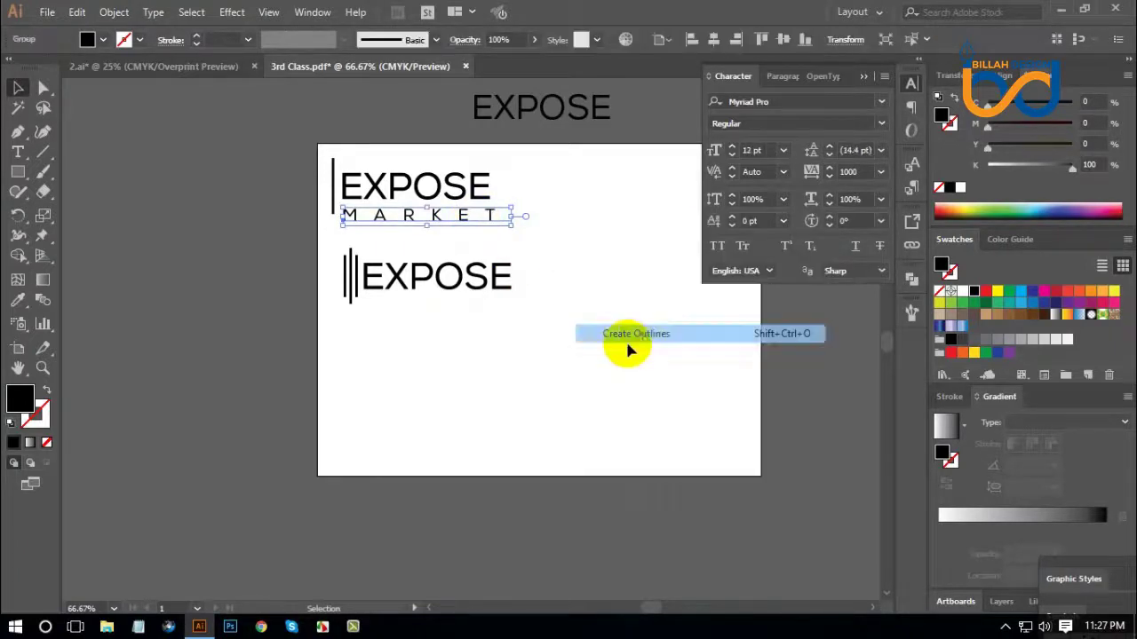
key("ctrl+equal")
key("ctrl+equal")
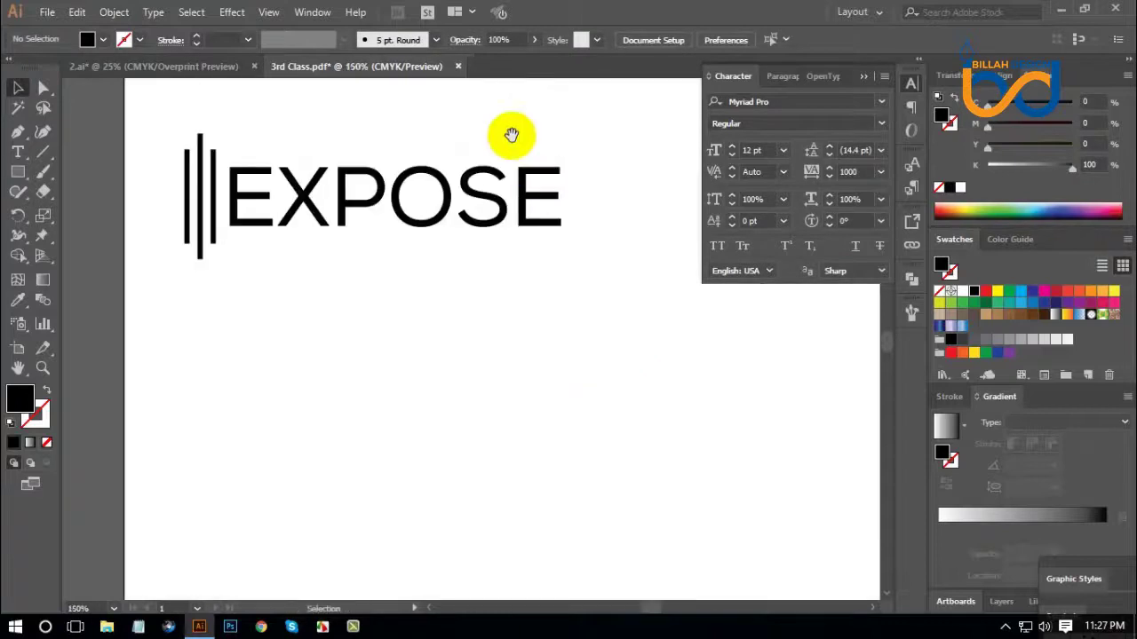
left_click_drag(510, 132, 530, 303)
left_click(432, 264)
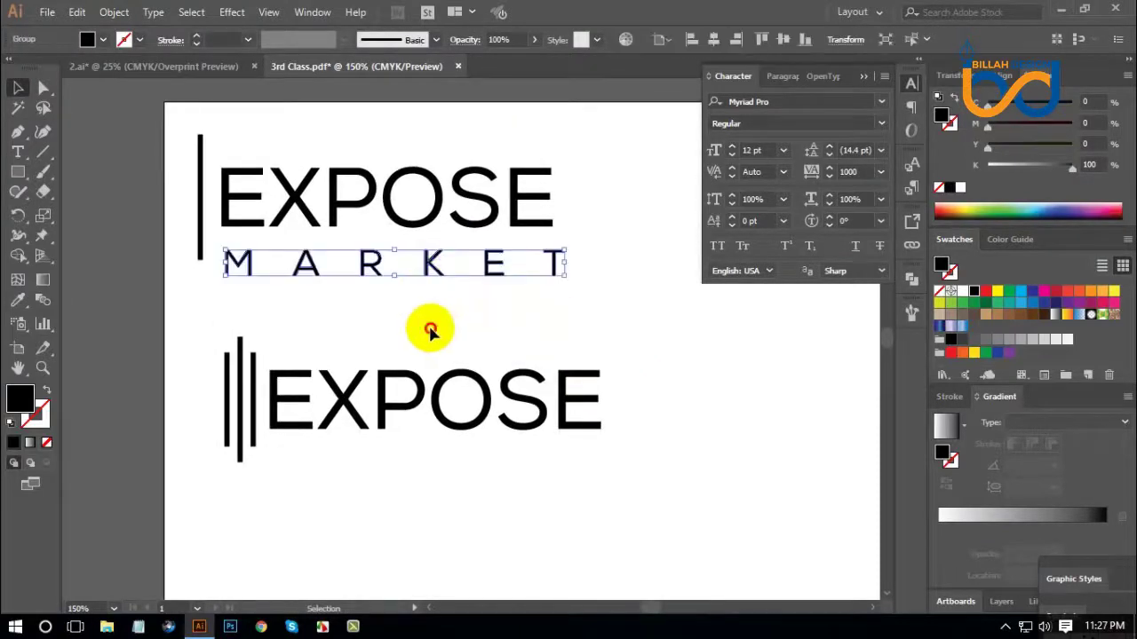
left_click(449, 213, "shift")
left_click_drag(418, 325, 449, 211)
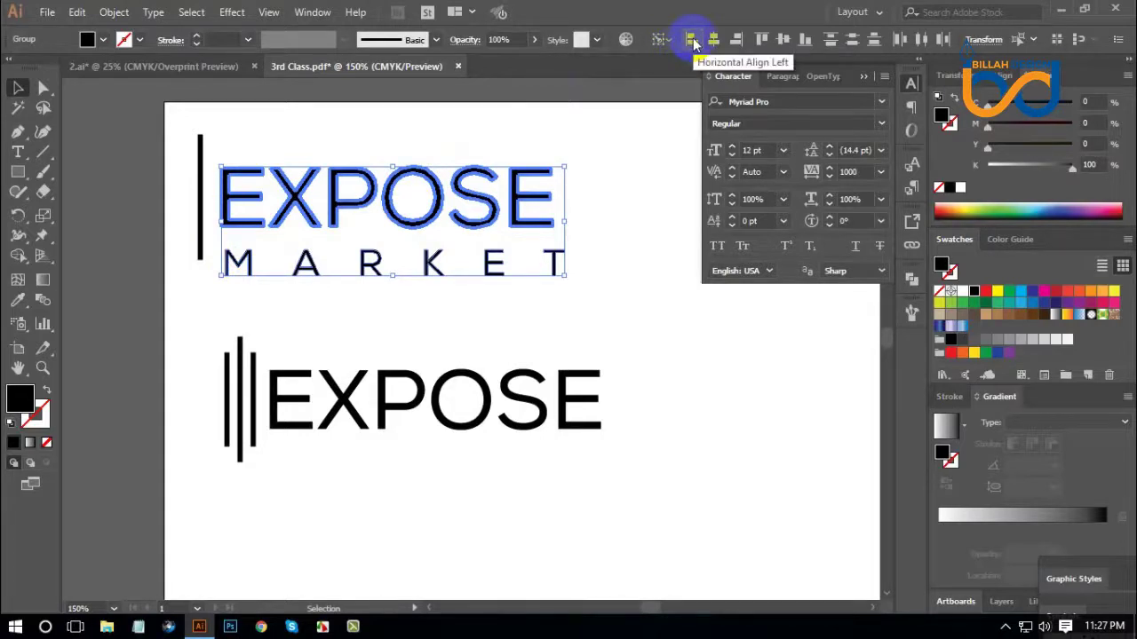
left_click(694, 43)
Narrow MARKET to end under EXPOSE's last letter and nudge it up closer.
left_click(622, 299)
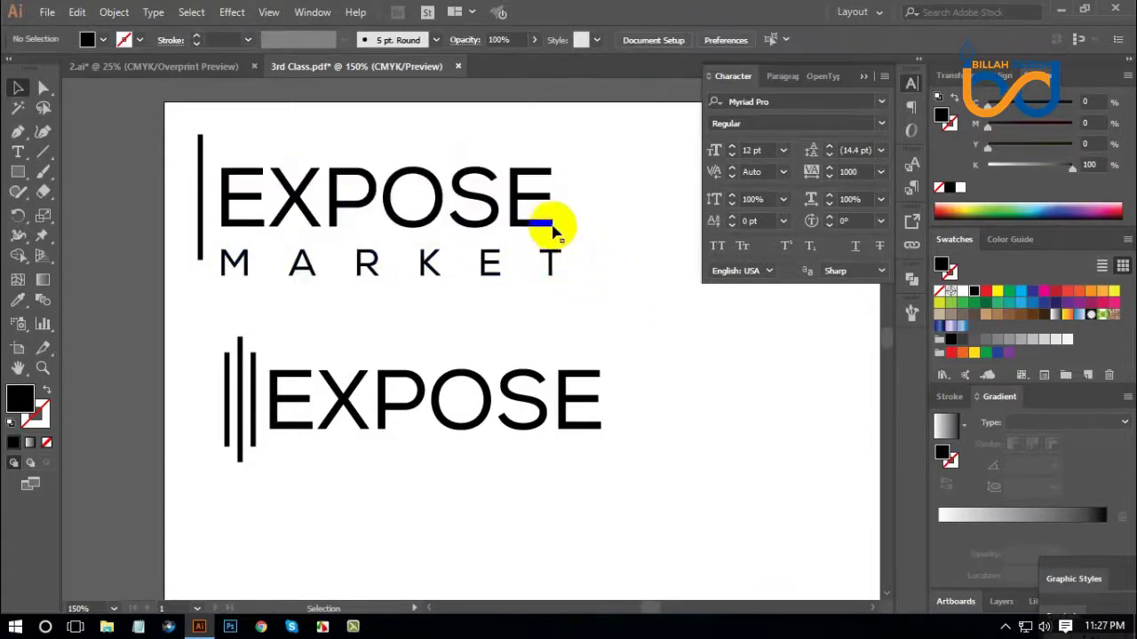
left_click(543, 253)
left_click(574, 285)
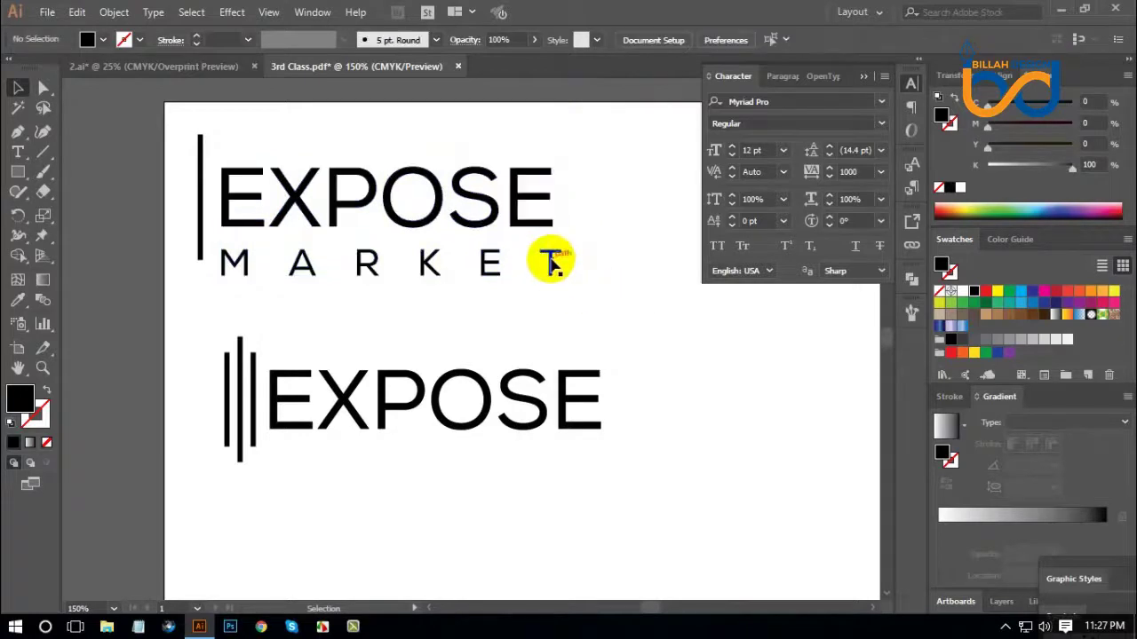
left_click(551, 262)
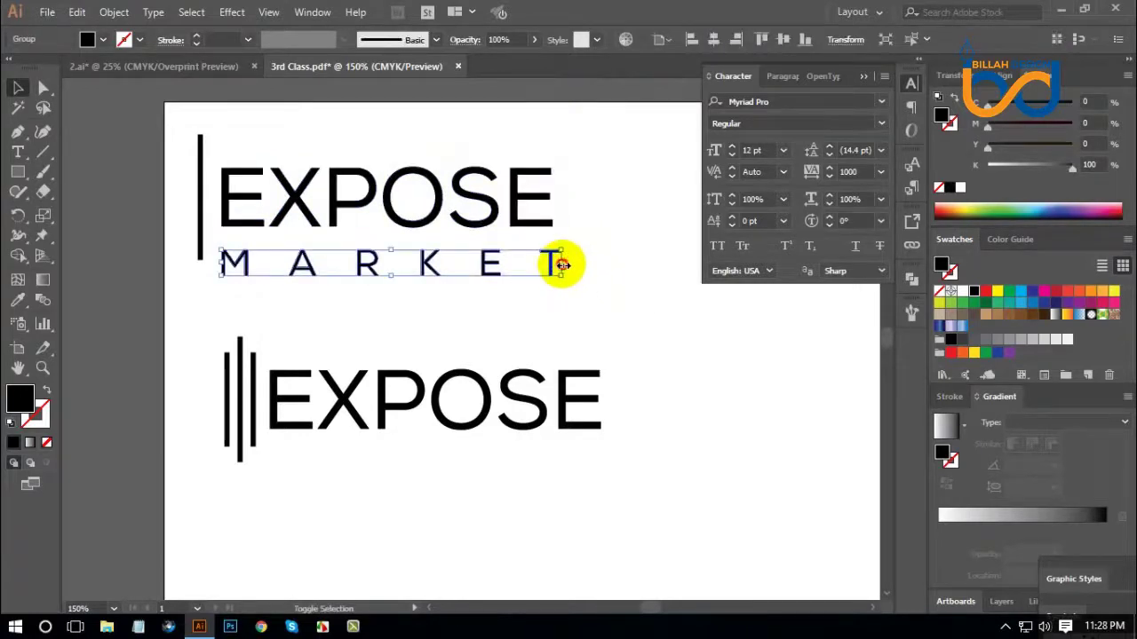
left_click_drag(561, 264, 547, 261)
left_click(491, 286)
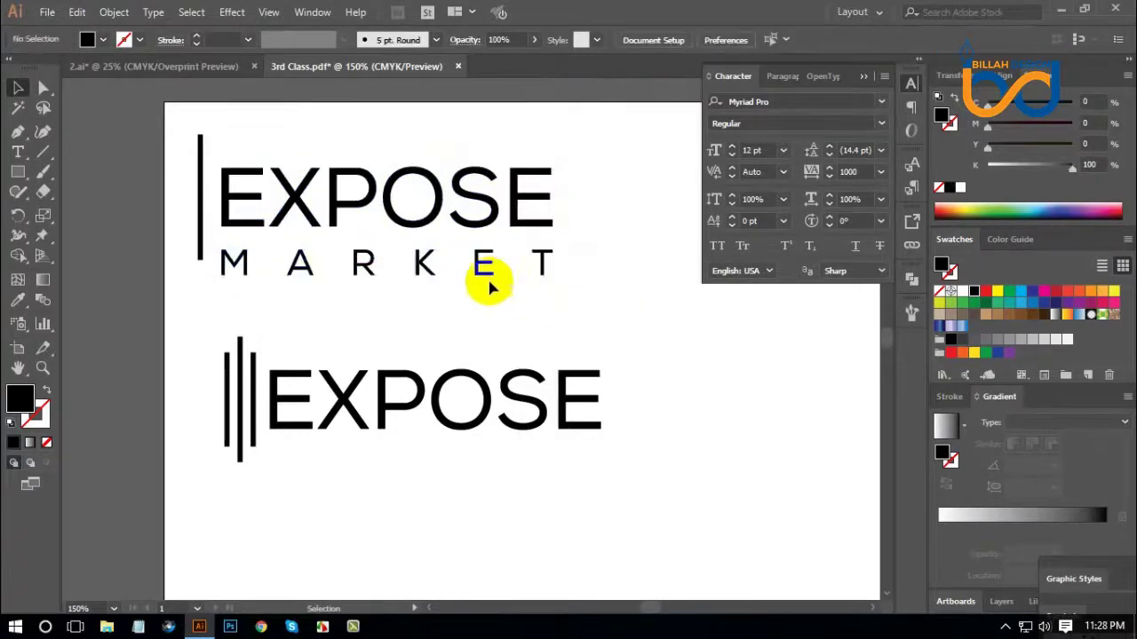
key("Up")
key("Up")
key("Up")
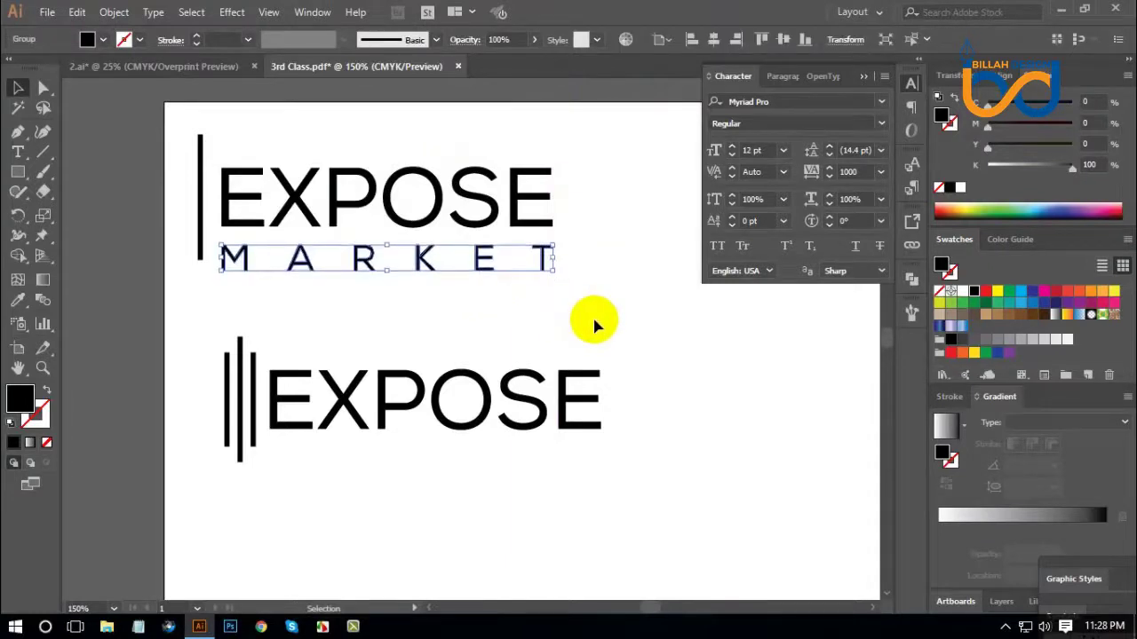
key("Up")
key("Up")
key("Up")
key("Up")
key("Up")
key("Up")
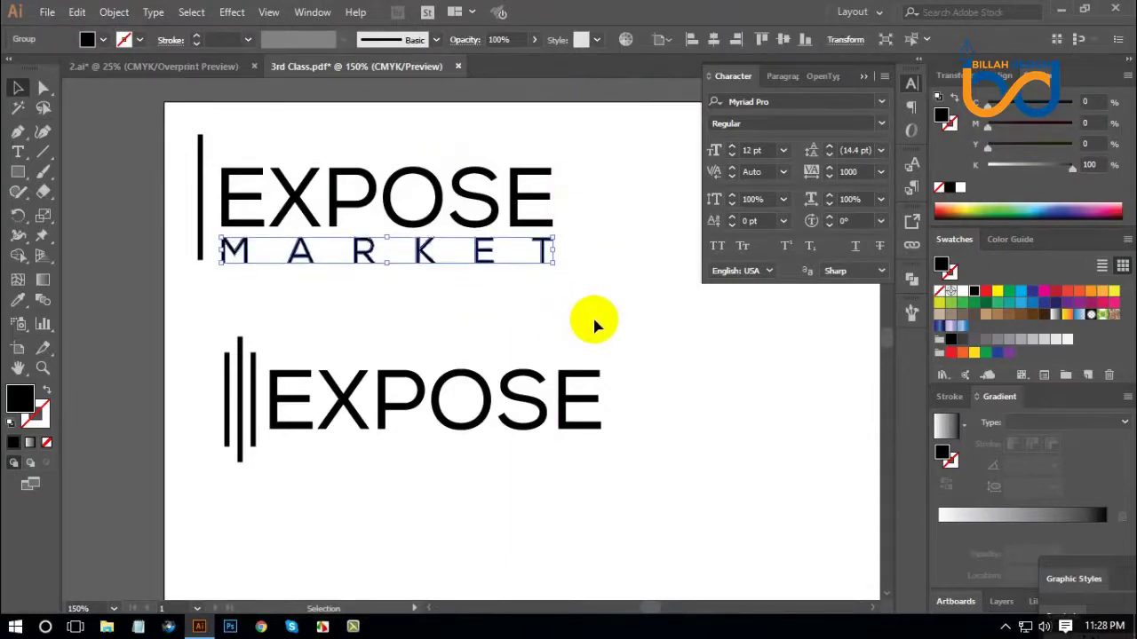
left_click(603, 328)
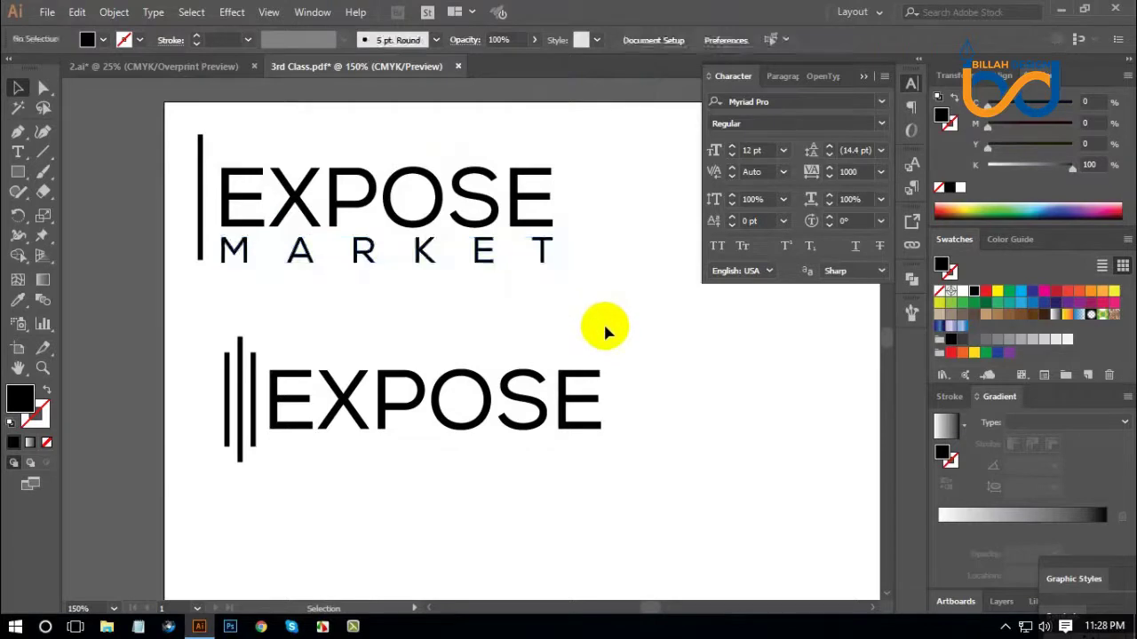
Move the EXPOSE MARKET lockup to the top-left and centre it vertically with the bar.
left_click(540, 260)
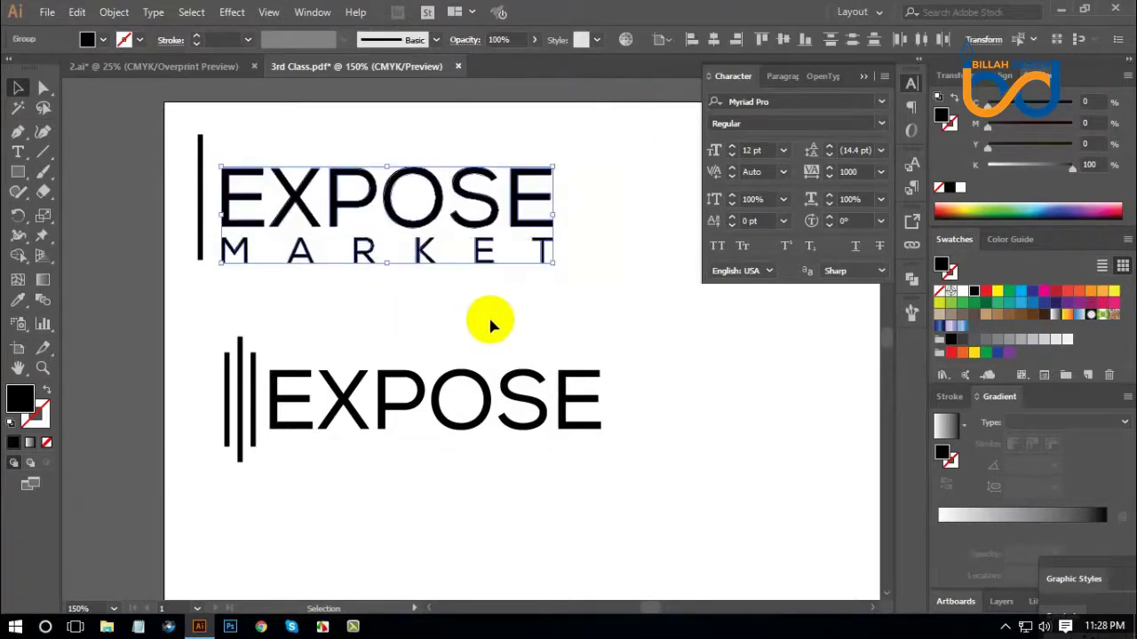
left_click(606, 314)
left_click_drag(588, 142, 467, 279)
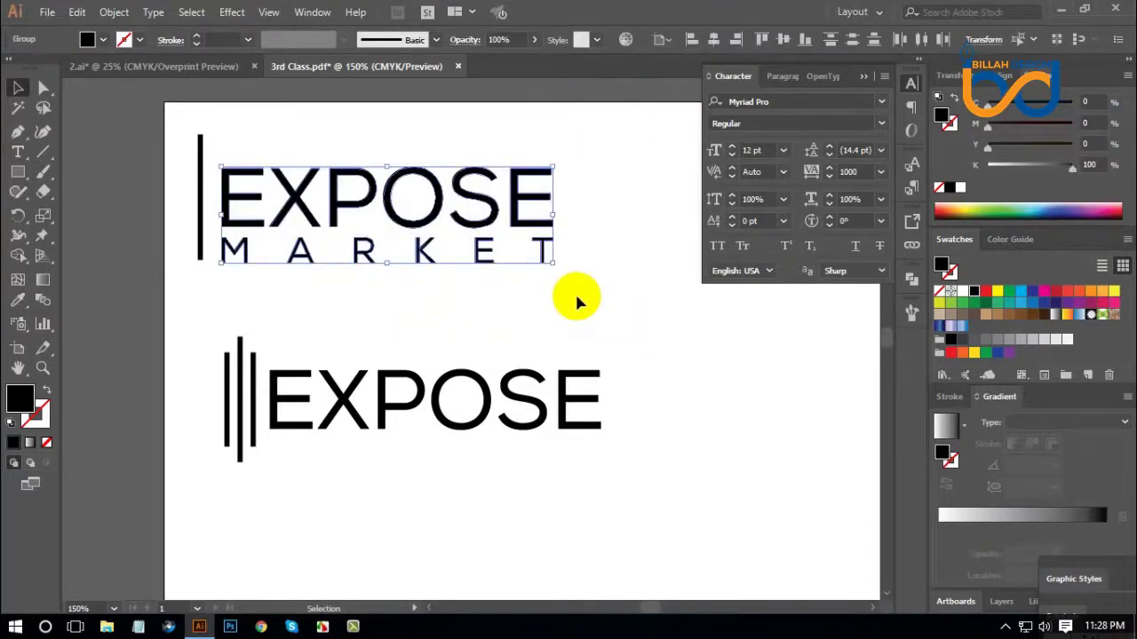
key("a")
key("v")
left_click(601, 312)
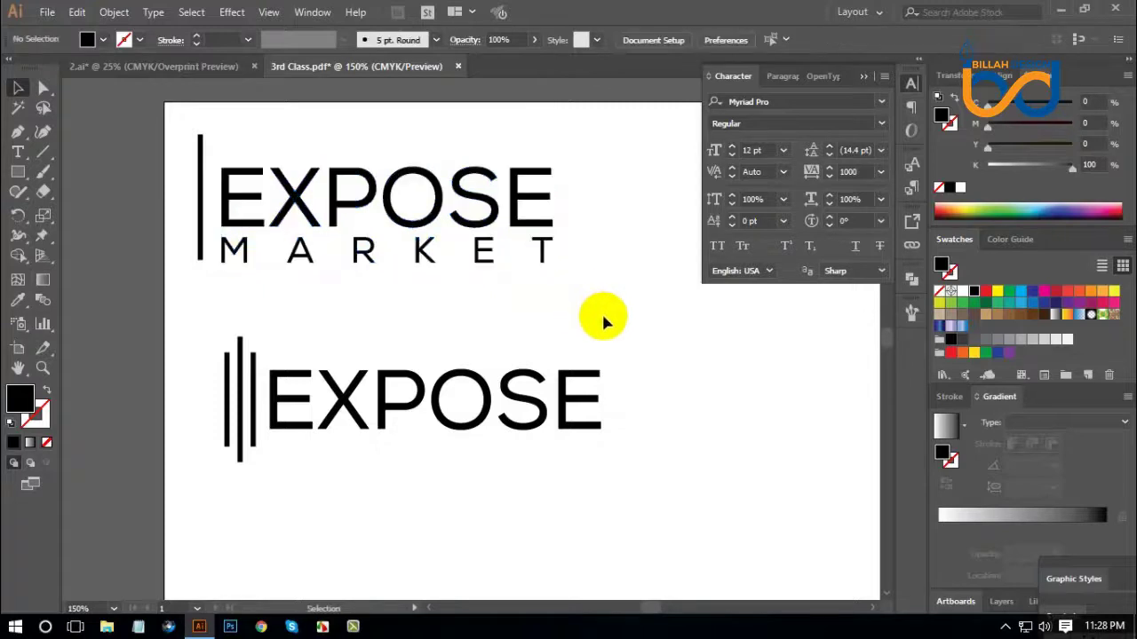
key("ctrl+minus")
key("ctrl+minus")
left_click_drag(350, 273, 435, 277)
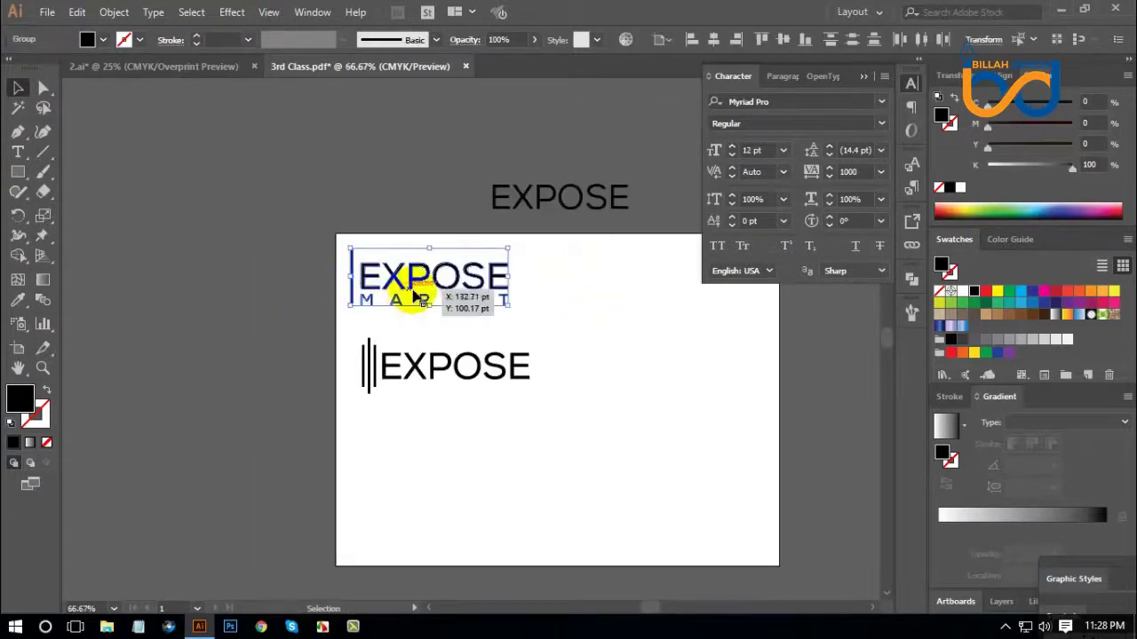
left_click(784, 40)
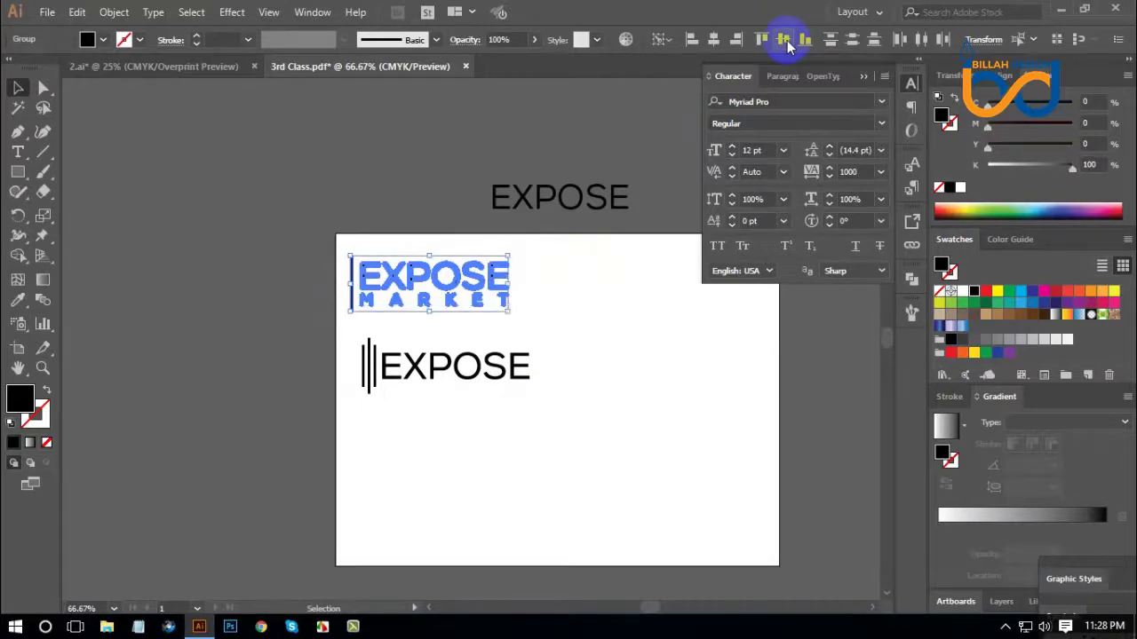
left_click(912, 84)
left_click(734, 340)
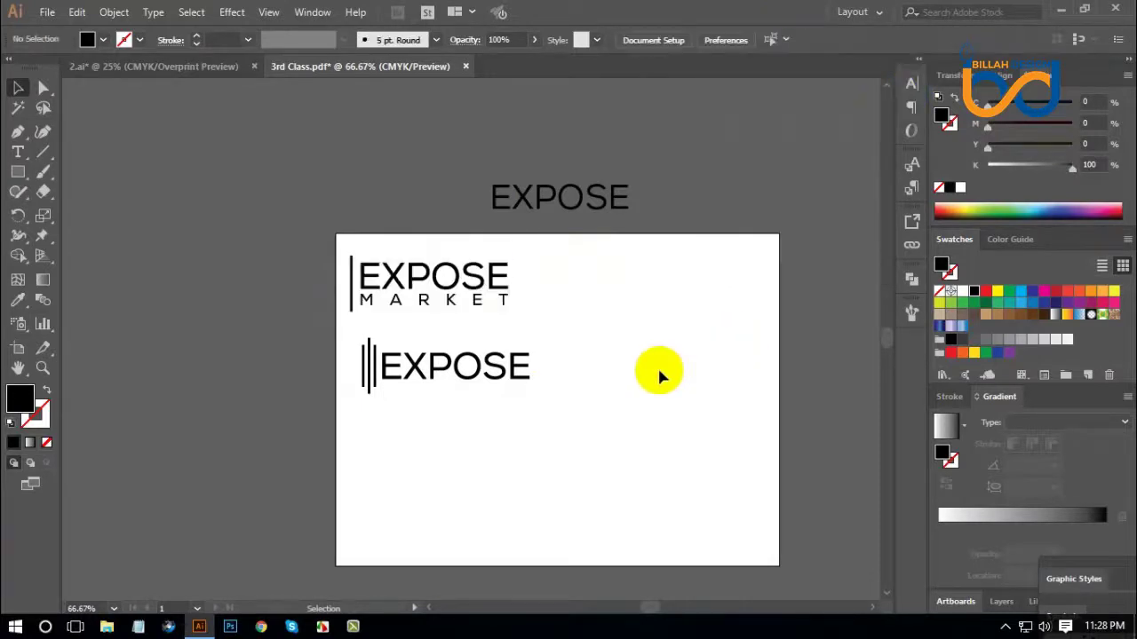
Stretch the vertical bar taller so it spans both EXPOSE and MARKET.
key("ctrl+1")
scroll(436, 332, "left", 2)
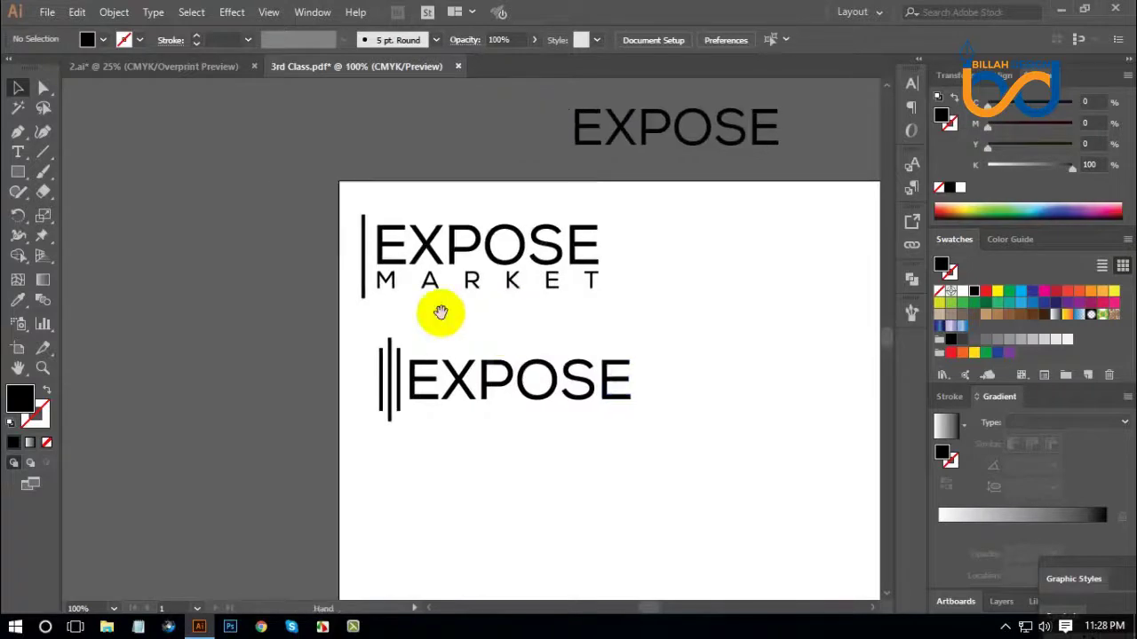
left_click(364, 270)
left_click_drag(363, 218, 363, 203)
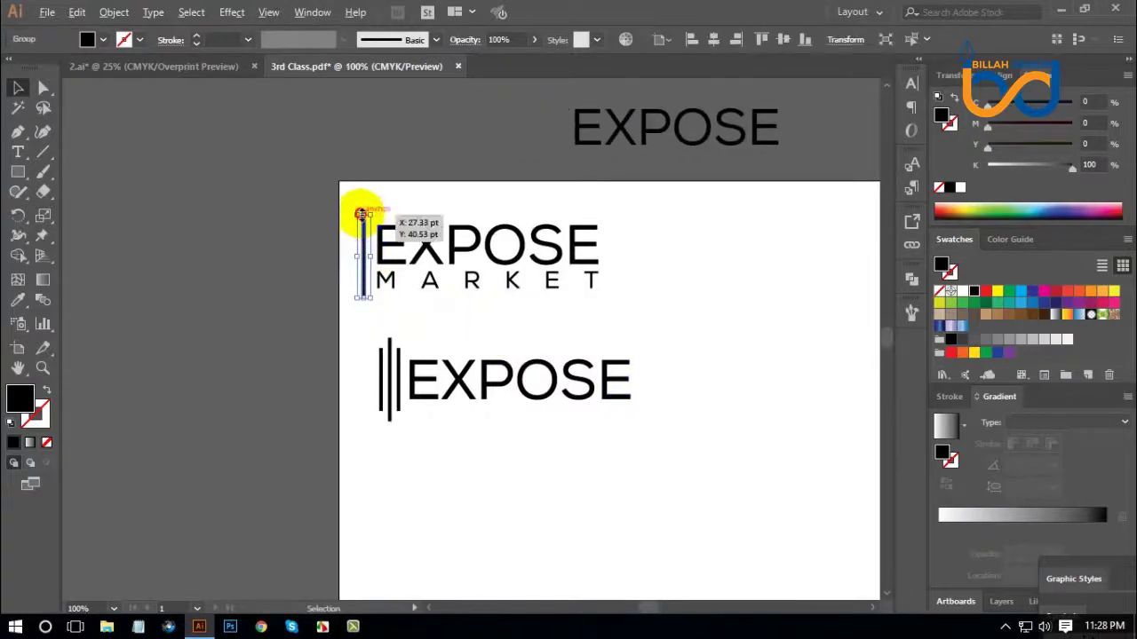
left_click(335, 242)
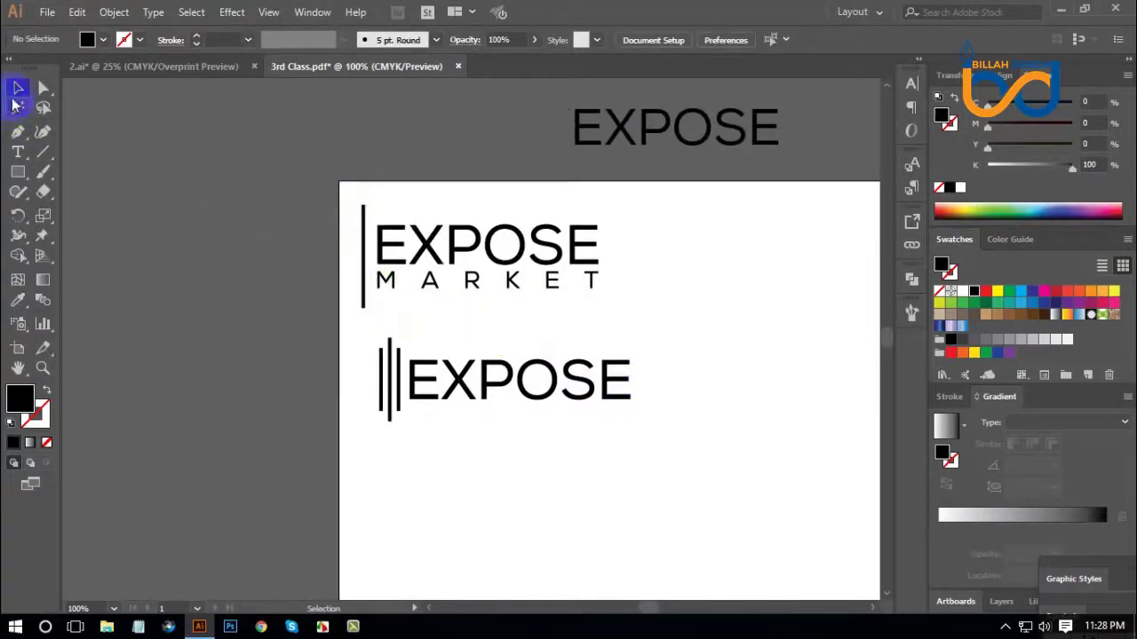
left_click_drag(228, 229, 563, 282)
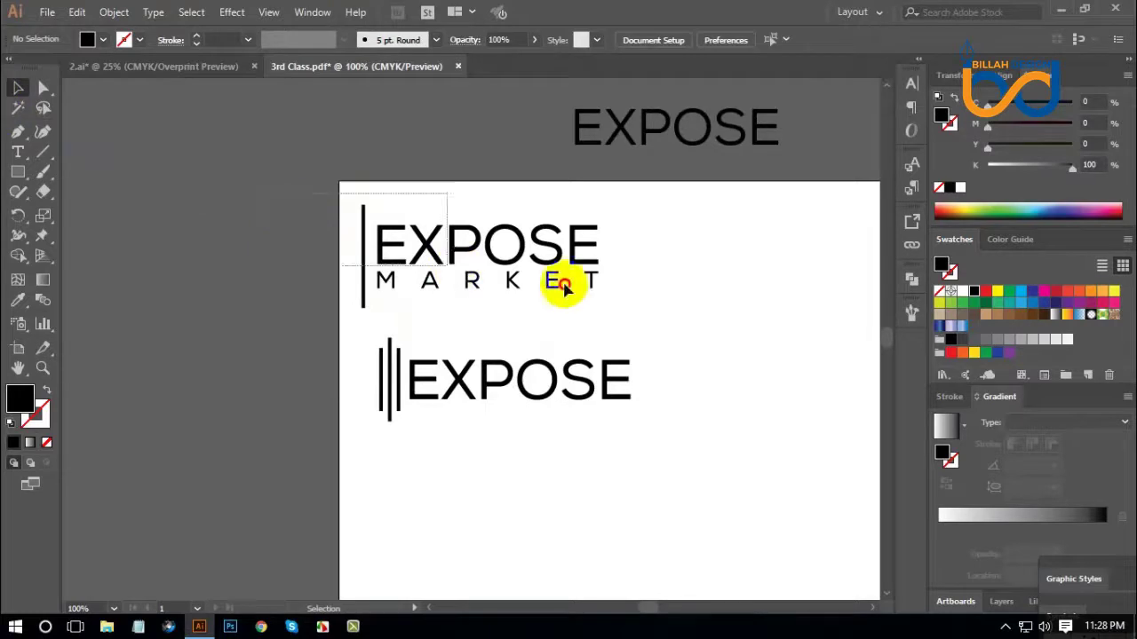
left_click(704, 313)
scroll(724, 371, "down", 1)
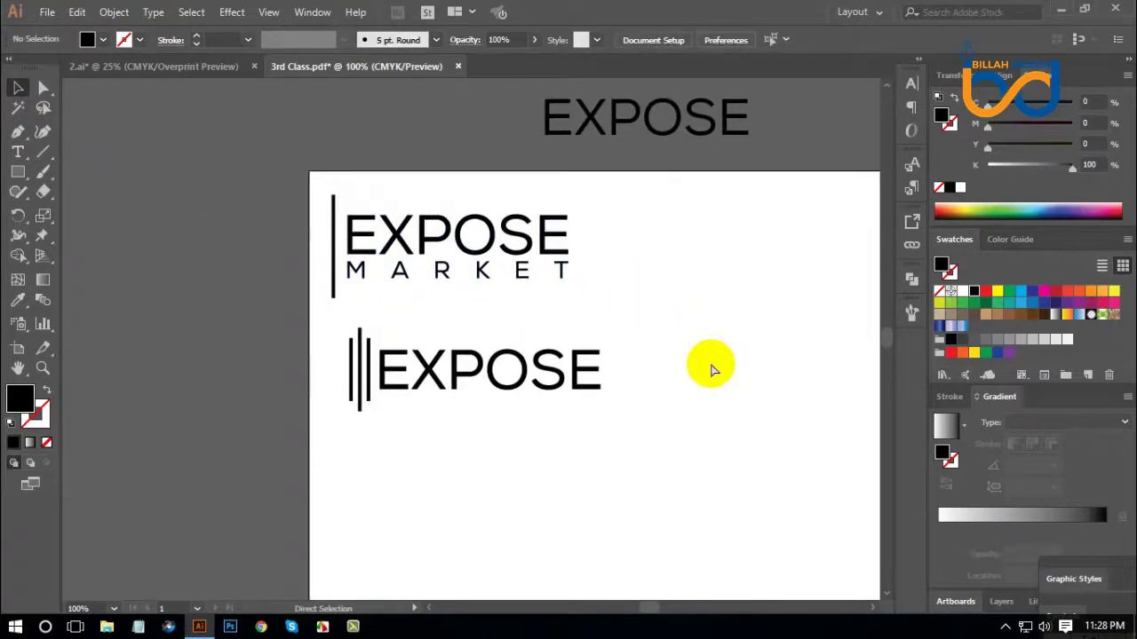
key("ctrl+minus")
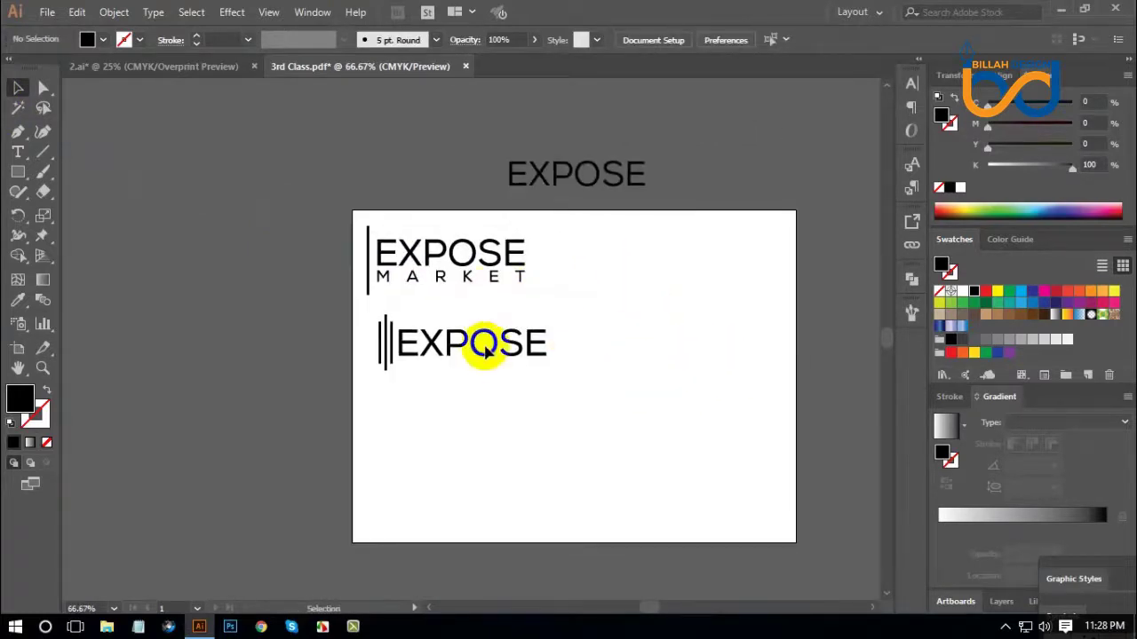
Place a spare EXPOSE copy lower on the artboard and shift the second logo left and up.
left_click_drag(653, 396, 630, 385)
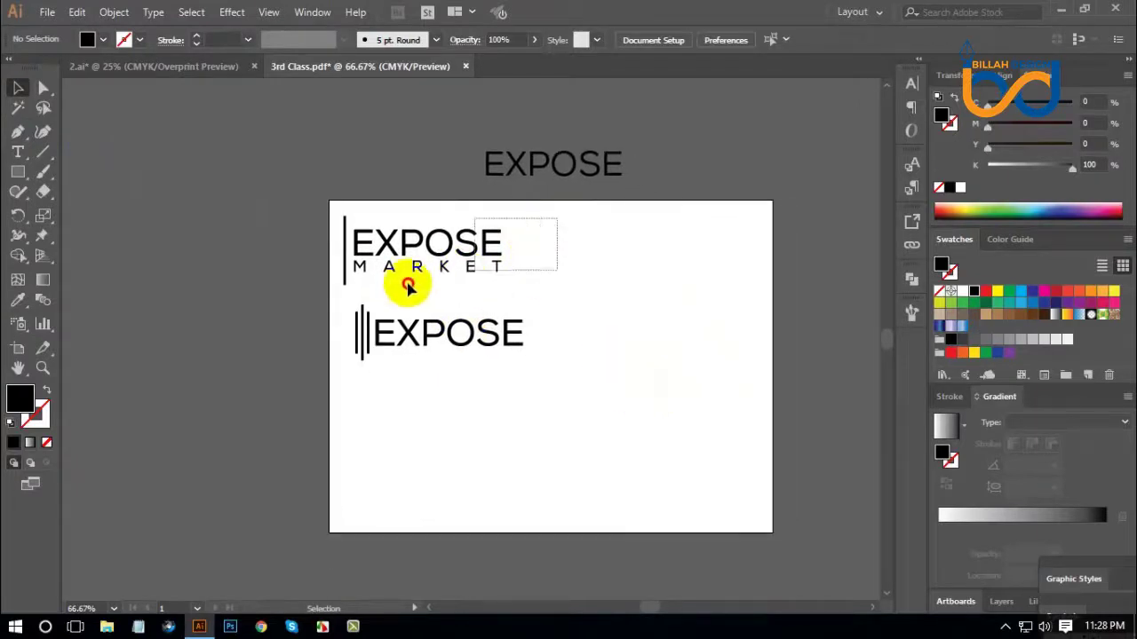
left_click(345, 280)
left_click(569, 415)
left_click_drag(568, 415, 528, 359)
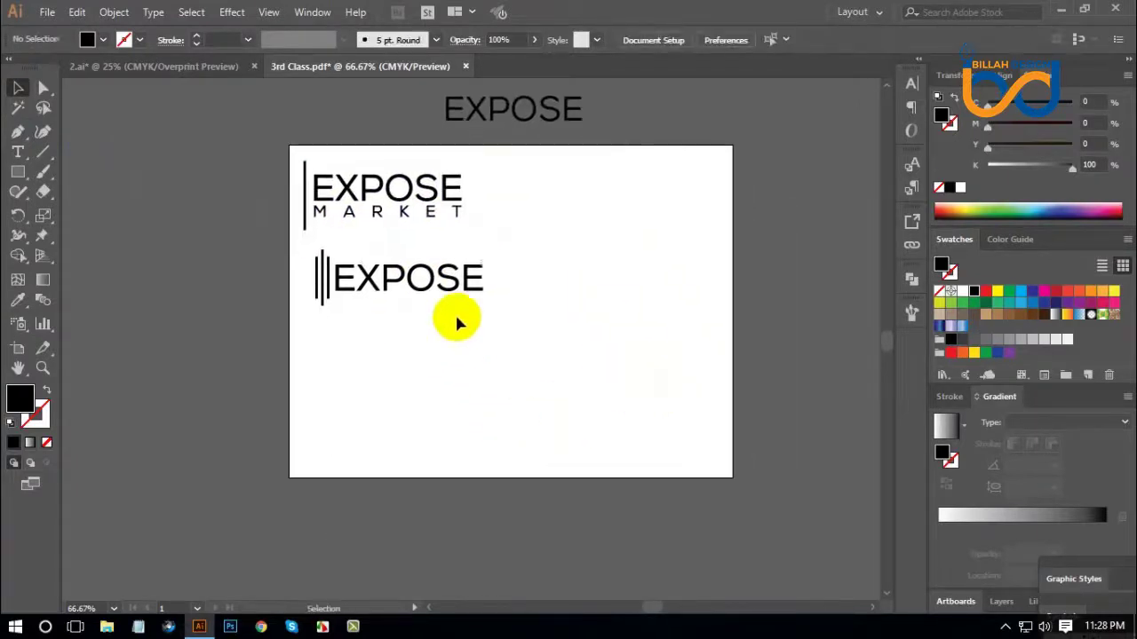
left_click_drag(444, 298, 488, 379)
left_click(601, 383)
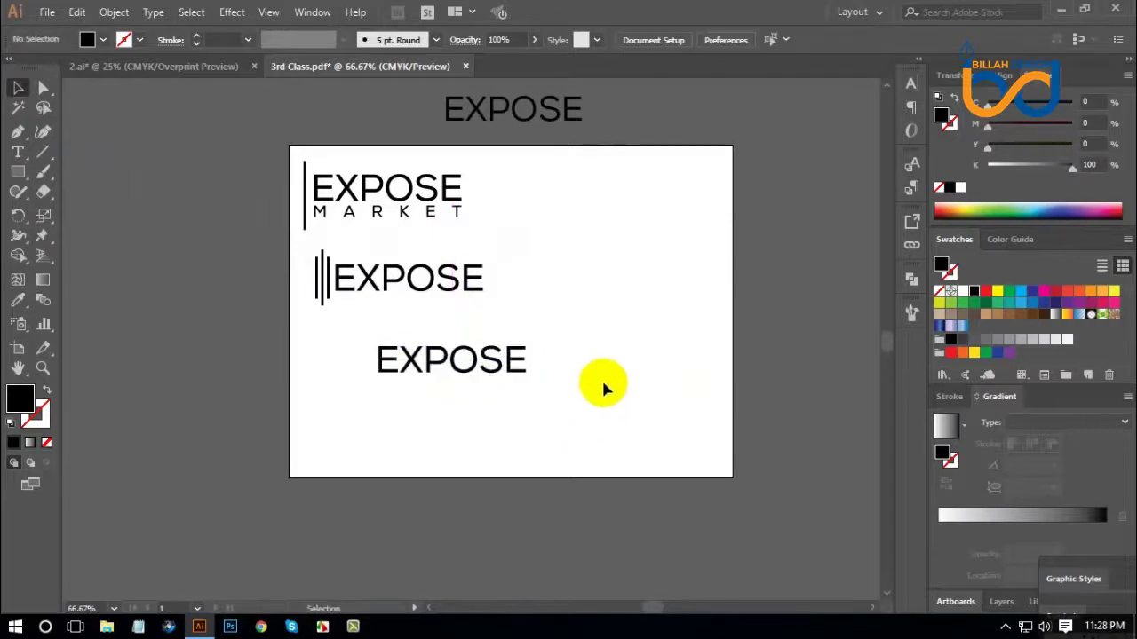
scroll(603, 346, "down", 2)
left_click(356, 236)
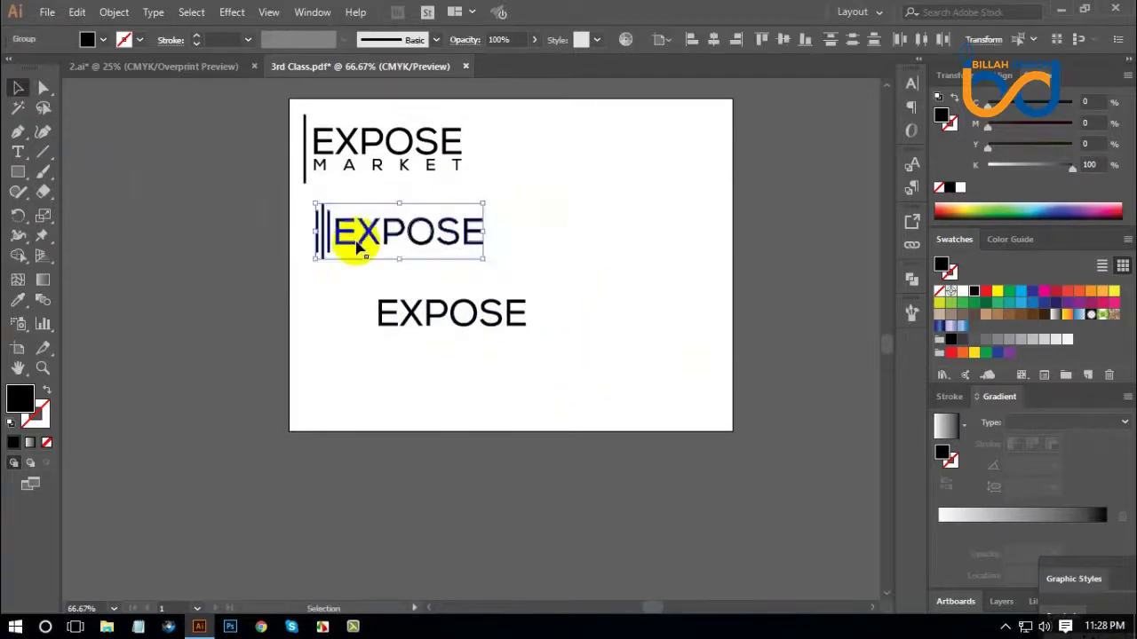
left_click_drag(366, 232, 361, 231)
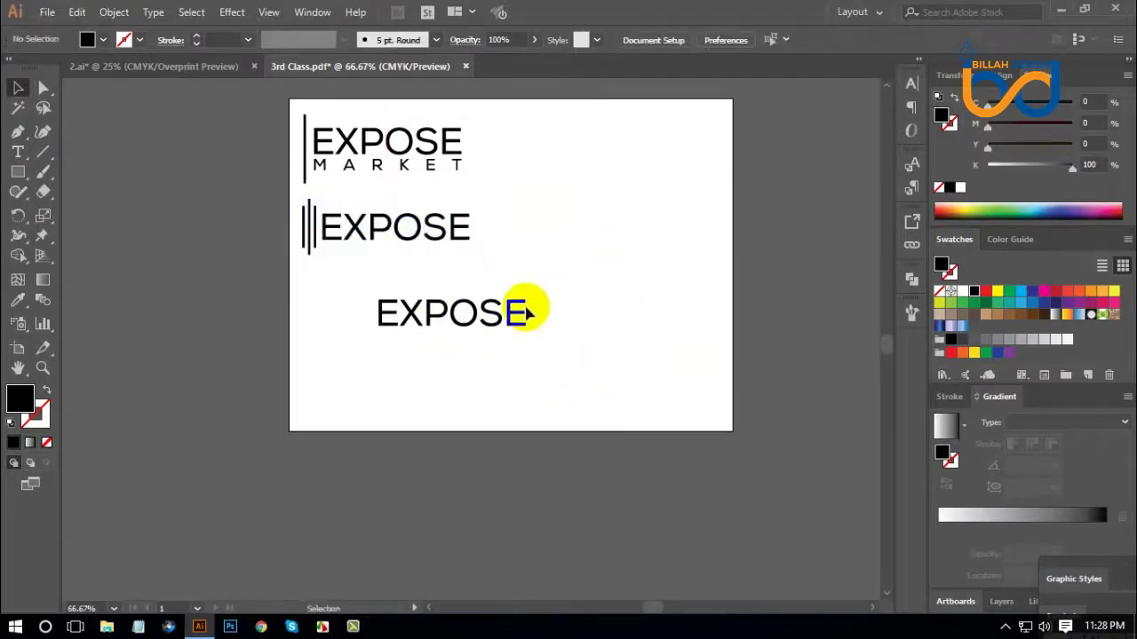
left_click_drag(500, 317, 619, 291)
Rotate a spare vertical bar horizontal and set it above the lone EXPOSE.
left_click(657, 361)
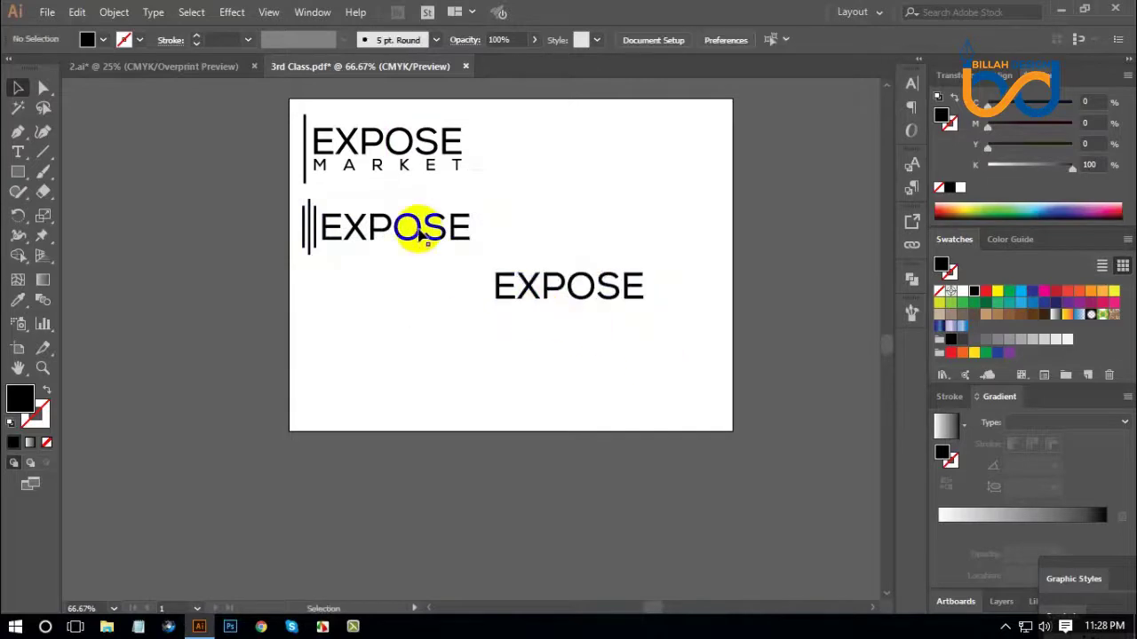
mouse_move(304, 127)
left_mouse_down()
mouse_move(453, 226)
mouse_move(583, 198)
left_mouse_up()
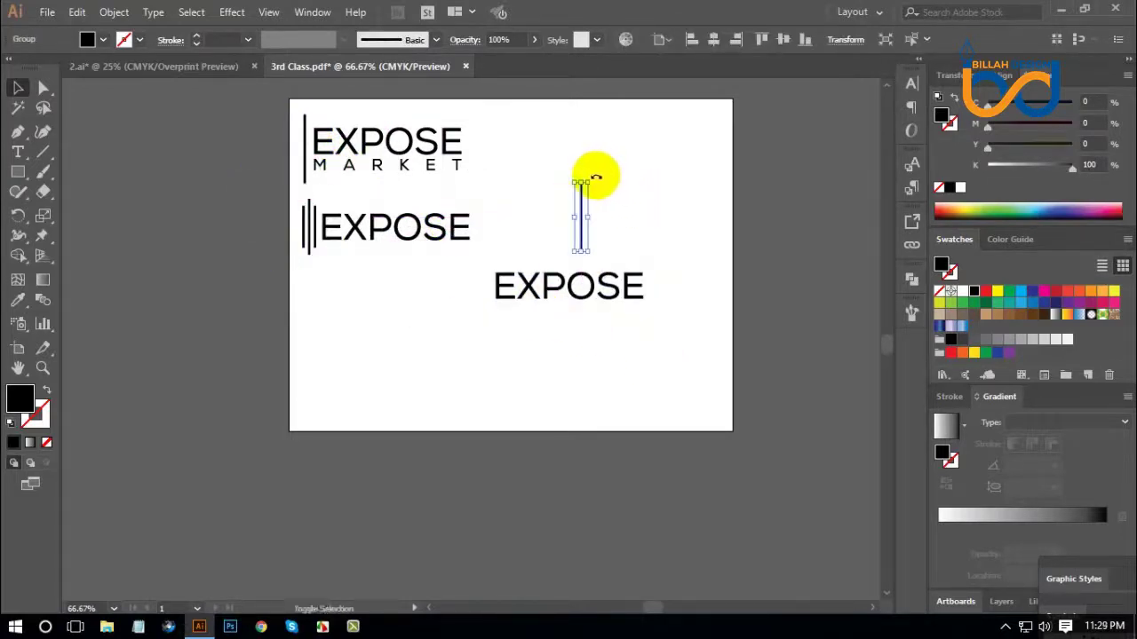
left_click_drag(621, 183, 705, 261)
left_click(680, 238)
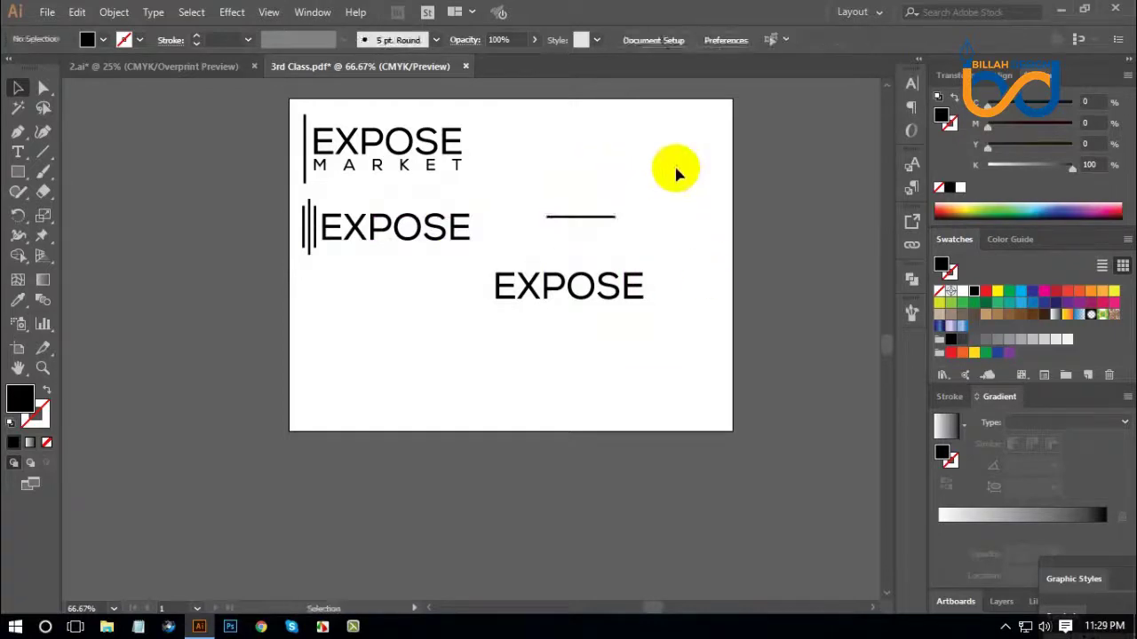
left_click_drag(608, 215, 551, 264)
left_click_drag(640, 201, 546, 311)
Group the bar with EXPOSE, outline the text, and left-align bar and word.
key("ctrl+g")
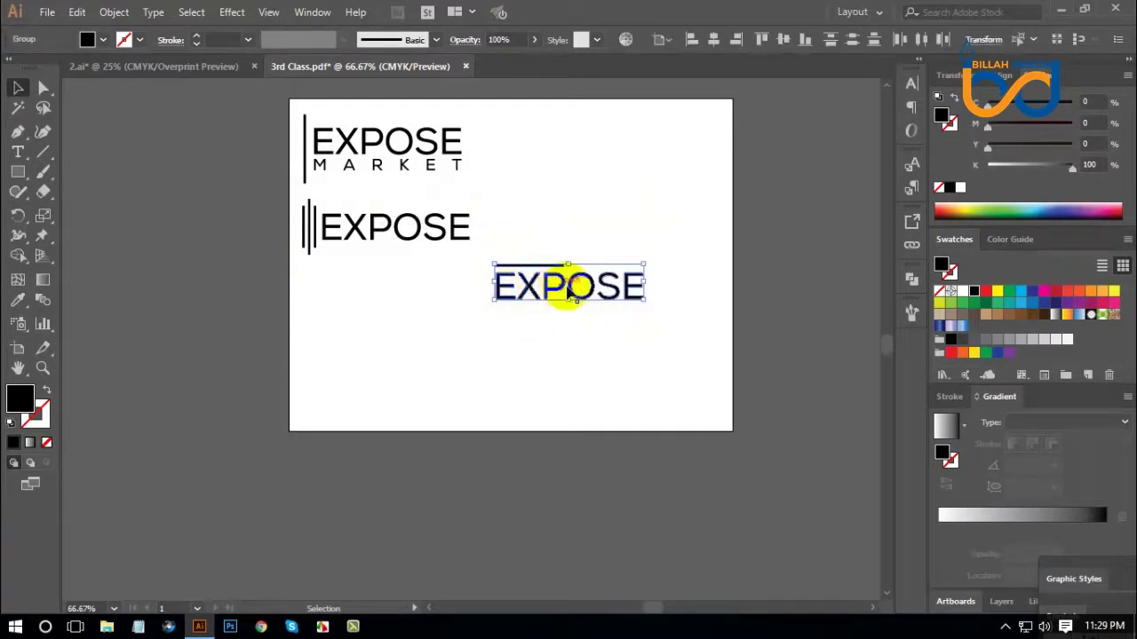
key("shift+ctrl+o")
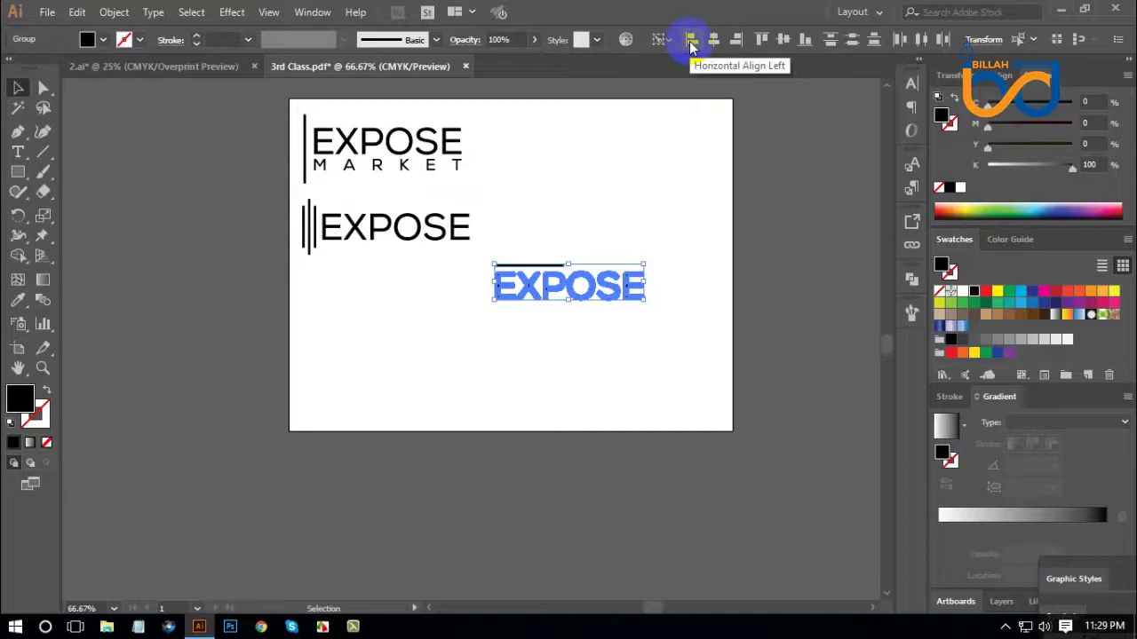
left_click(691, 40)
left_click(699, 333)
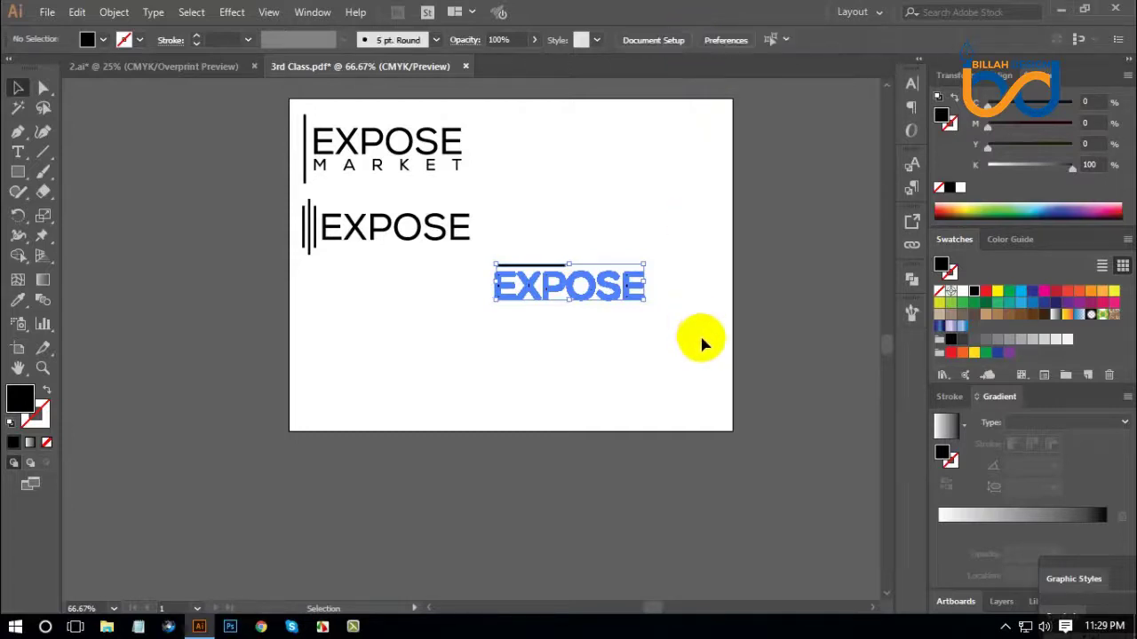
key("ctrl+plus")
key("ctrl+plus")
Stretch the bar above EXPOSE to span the word's full width.
scroll(693, 377, "right", 3)
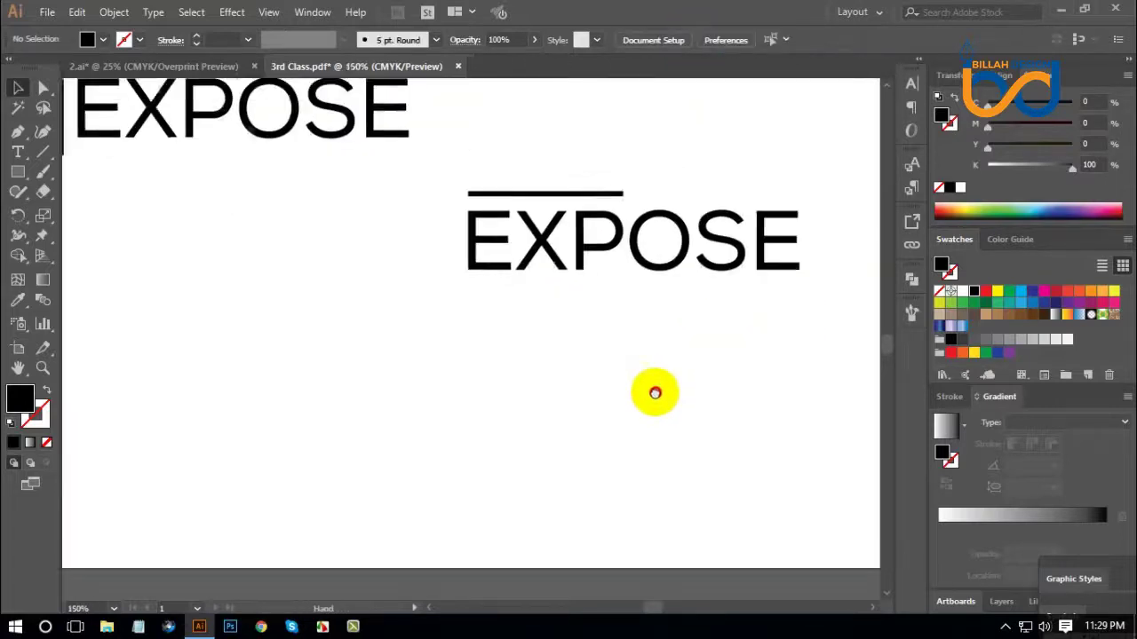
scroll(586, 328, "up", 2)
left_click(512, 252)
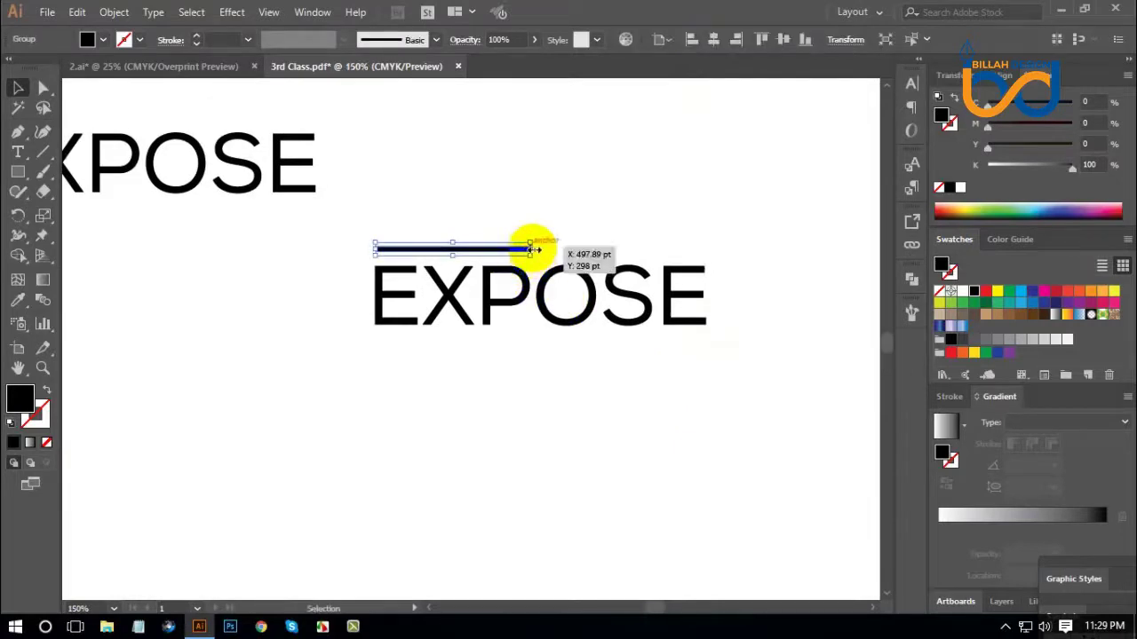
left_click_drag(533, 249, 700, 248)
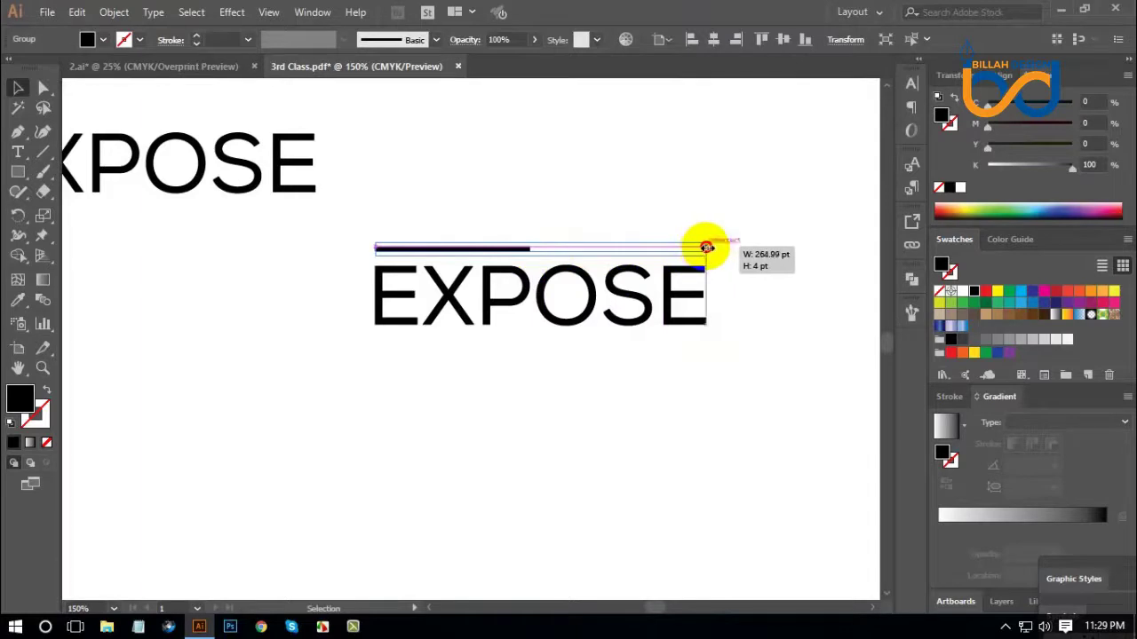
left_click_drag(706, 248, 706, 248)
left_click(710, 355)
Copy the bar straight down below EXPOSE and group the word with both bars.
scroll(639, 302, "down", 1)
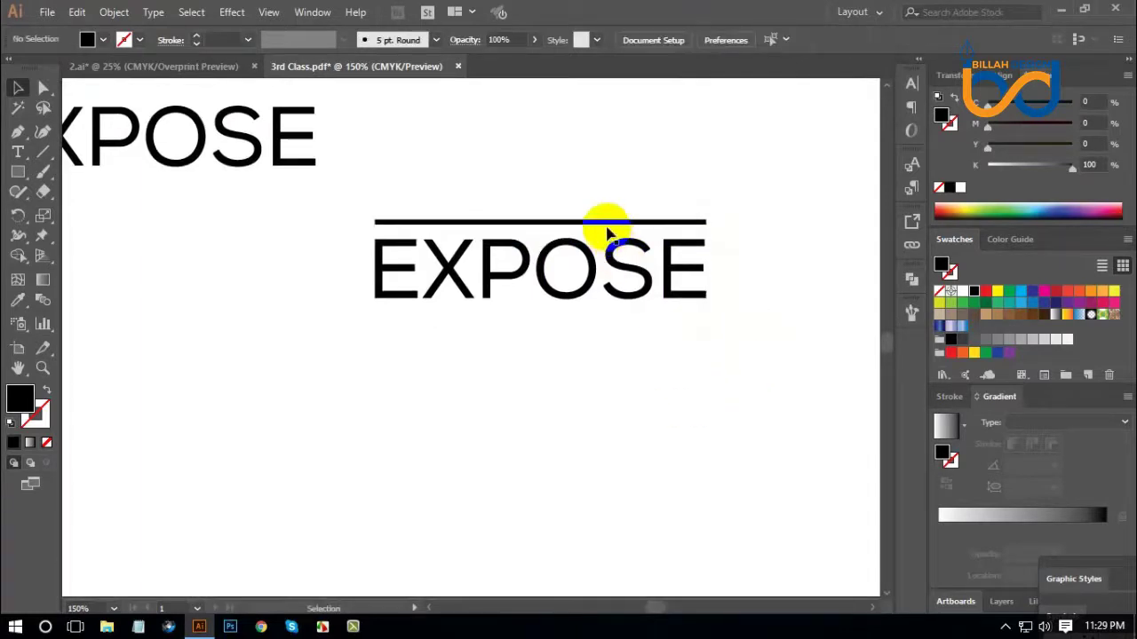
left_click_drag(607, 236, 608, 317)
left_click(622, 362)
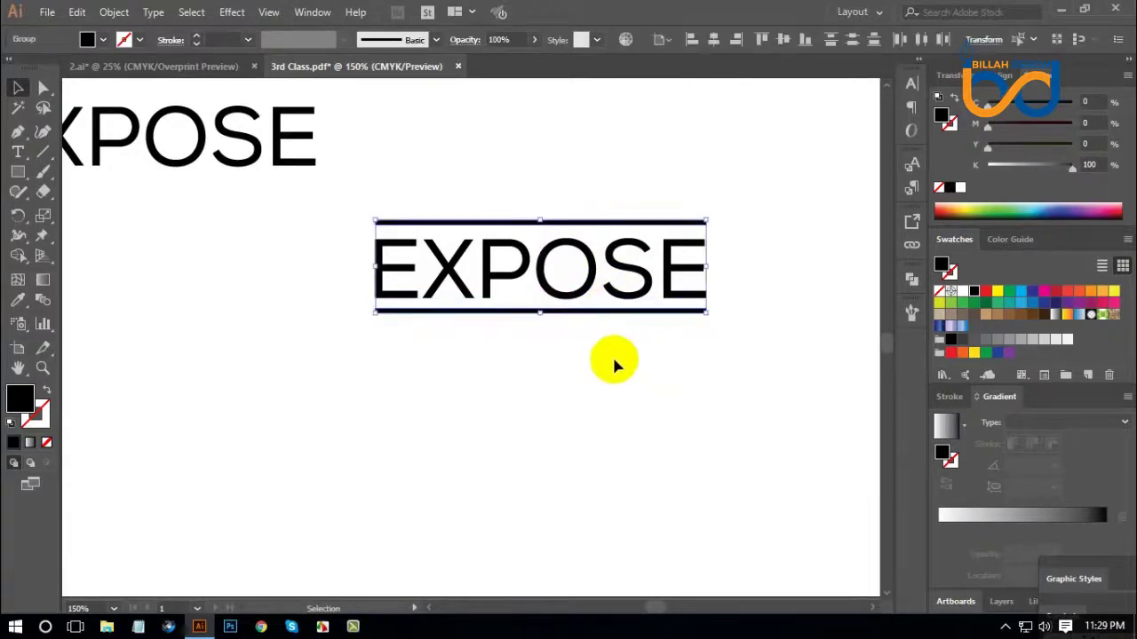
left_click(573, 316)
left_click(578, 240, "shift")
key("ctrl+g")
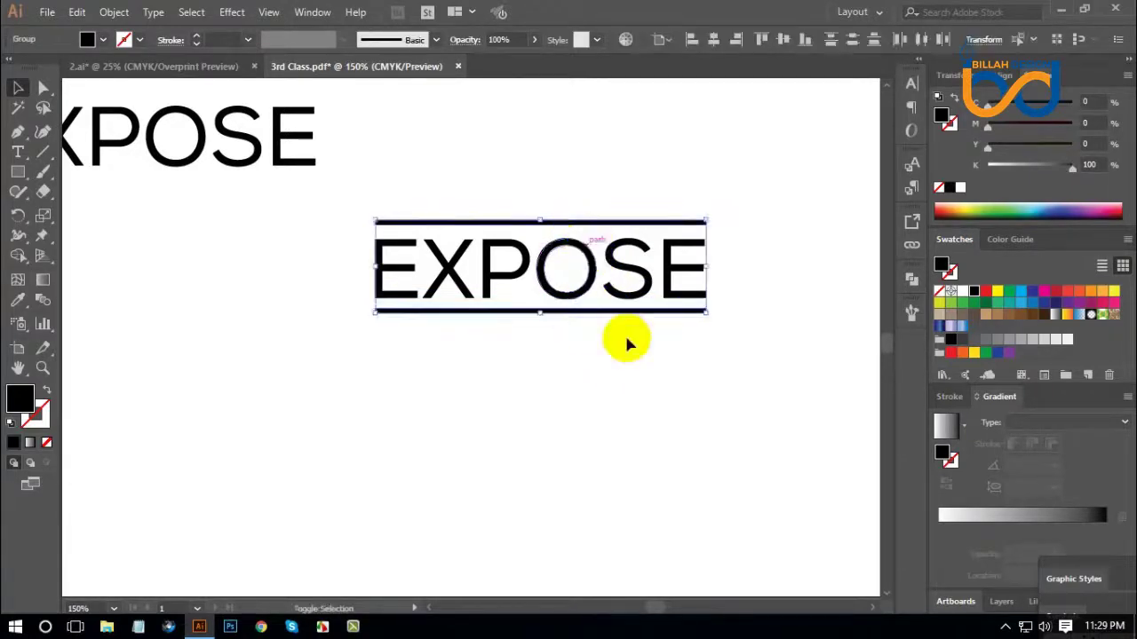
key("a")
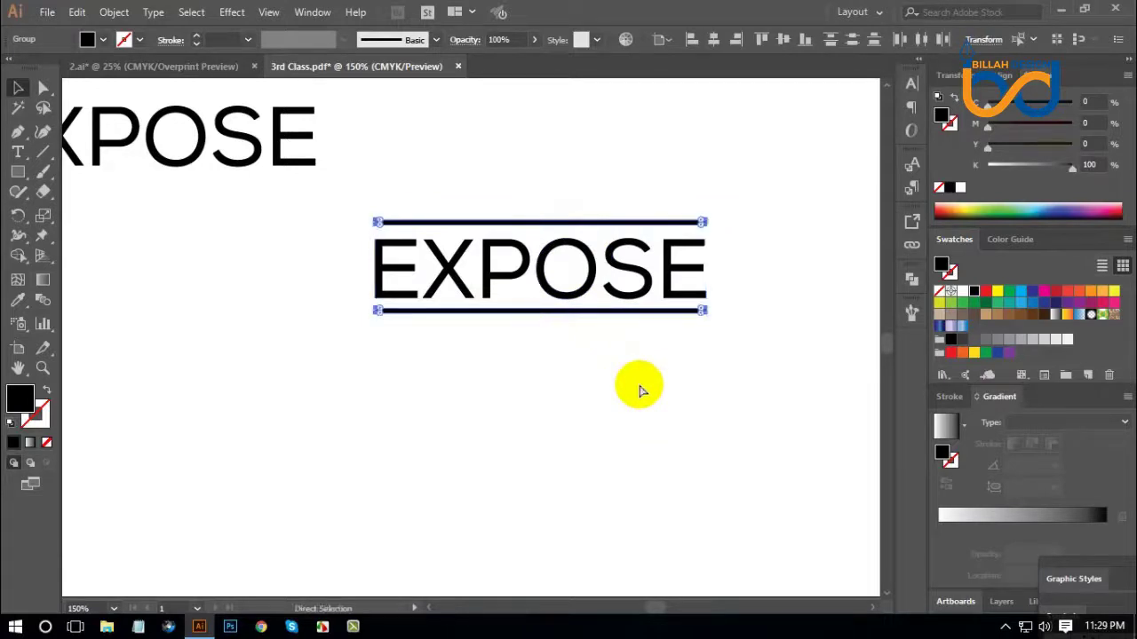
key("v")
Vertically centre the bars and the EXPOSE word on each other, then zoom out.
left_click_drag(553, 394, 654, 186)
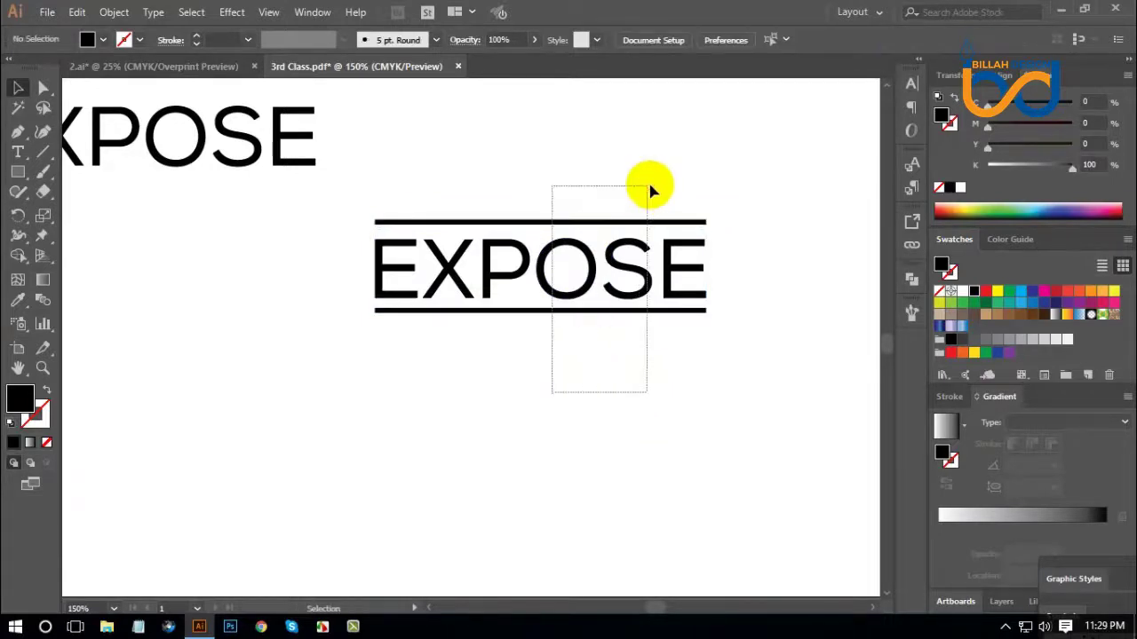
left_click(590, 256)
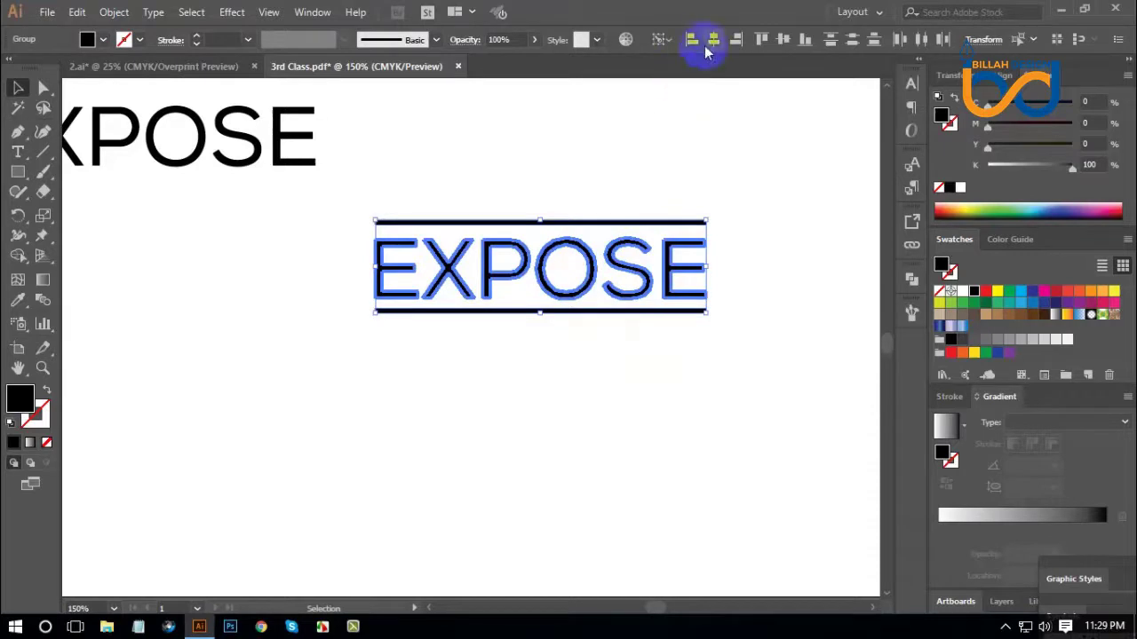
left_click(785, 41)
left_click(807, 310)
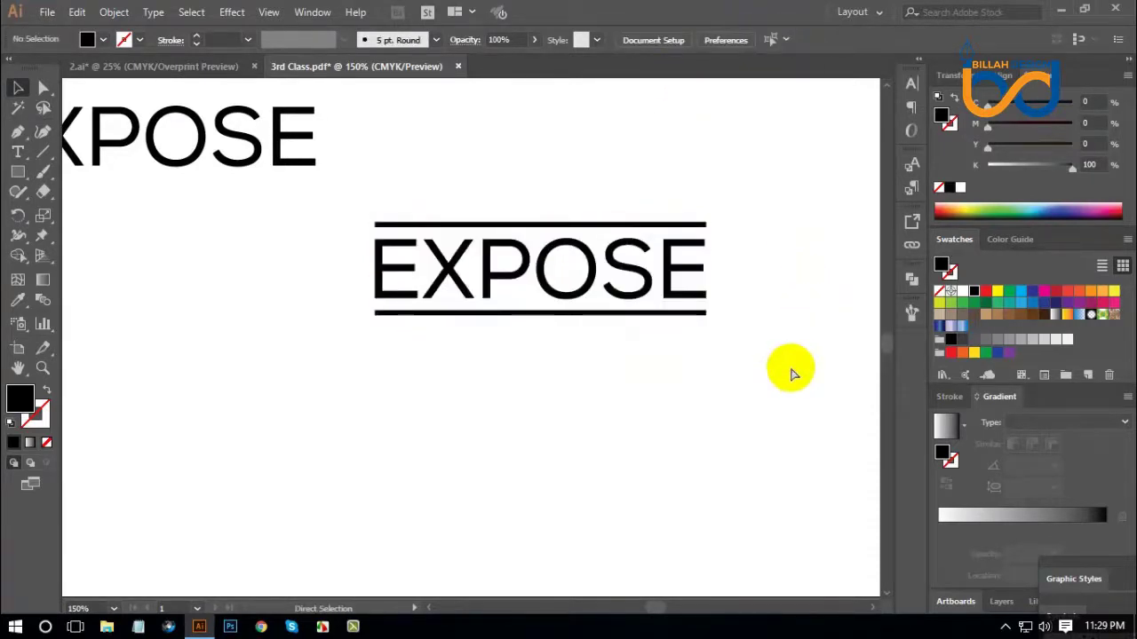
key("ctrl+minus")
key("ctrl+minus")
left_click_drag(610, 401, 652, 400)
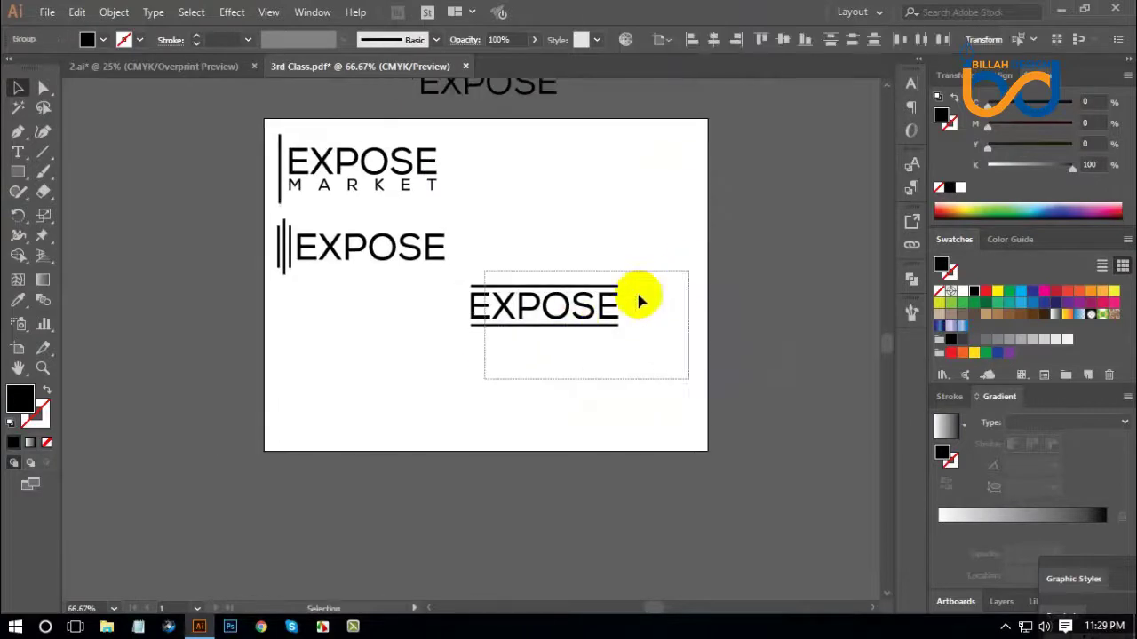
Move the barred EXPOSE group left, under the other variations.
left_click(584, 312)
left_click_drag(584, 312, 390, 311)
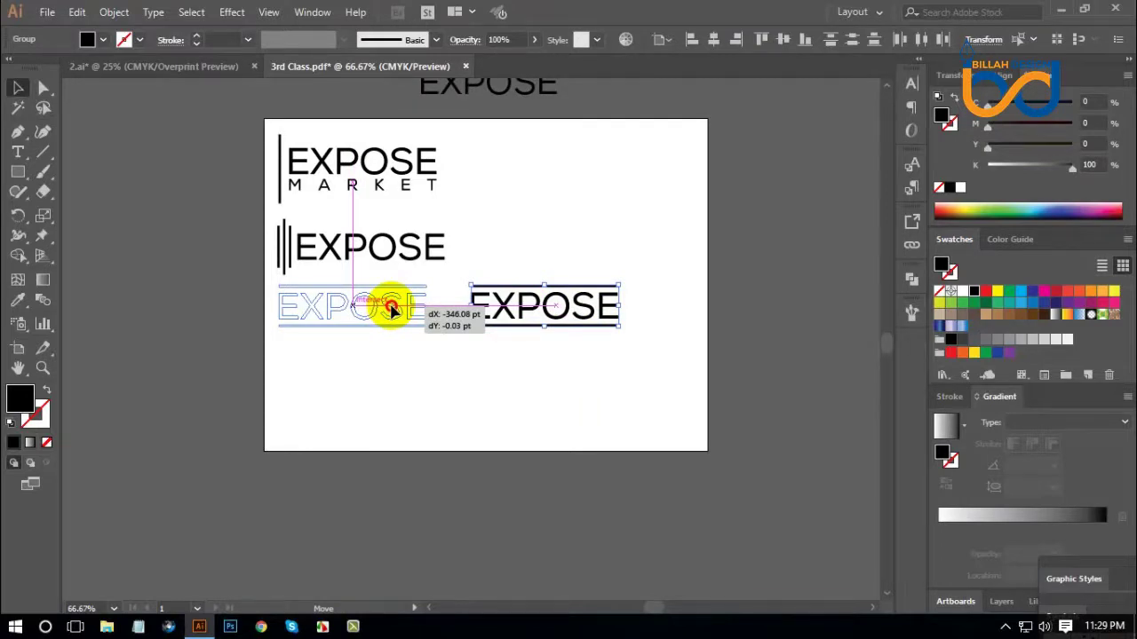
left_click_drag(391, 311, 391, 311)
left_click(510, 408)
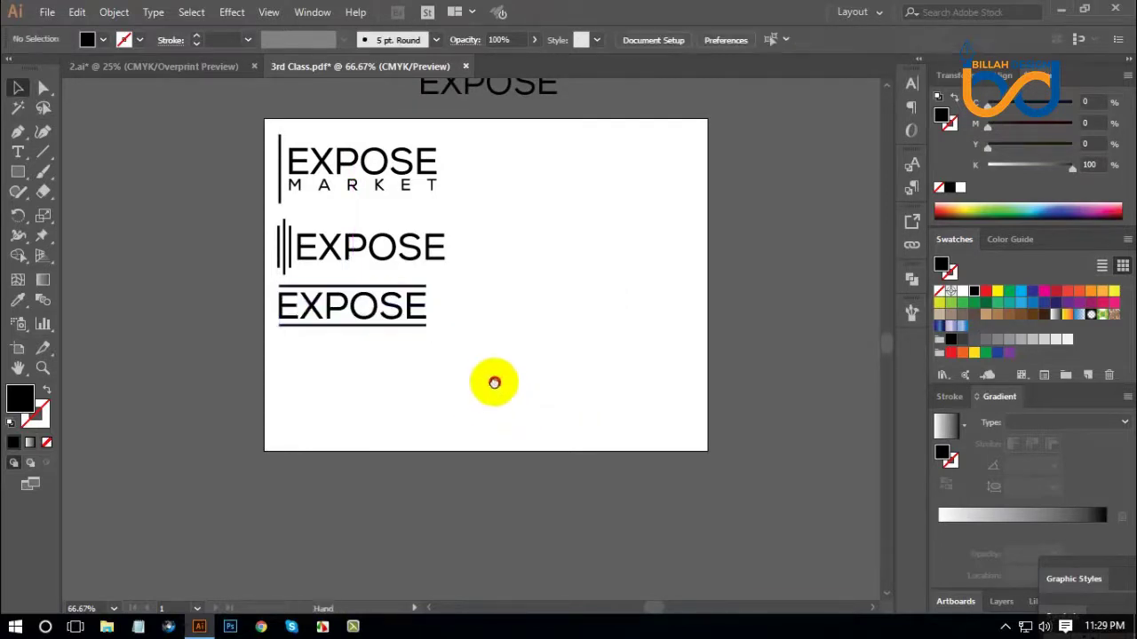
left_click_drag(495, 381, 493, 373)
Inspect the anchor points of the middle EXPOSE and the EXPOSE MARKET logo.
left_click(403, 236)
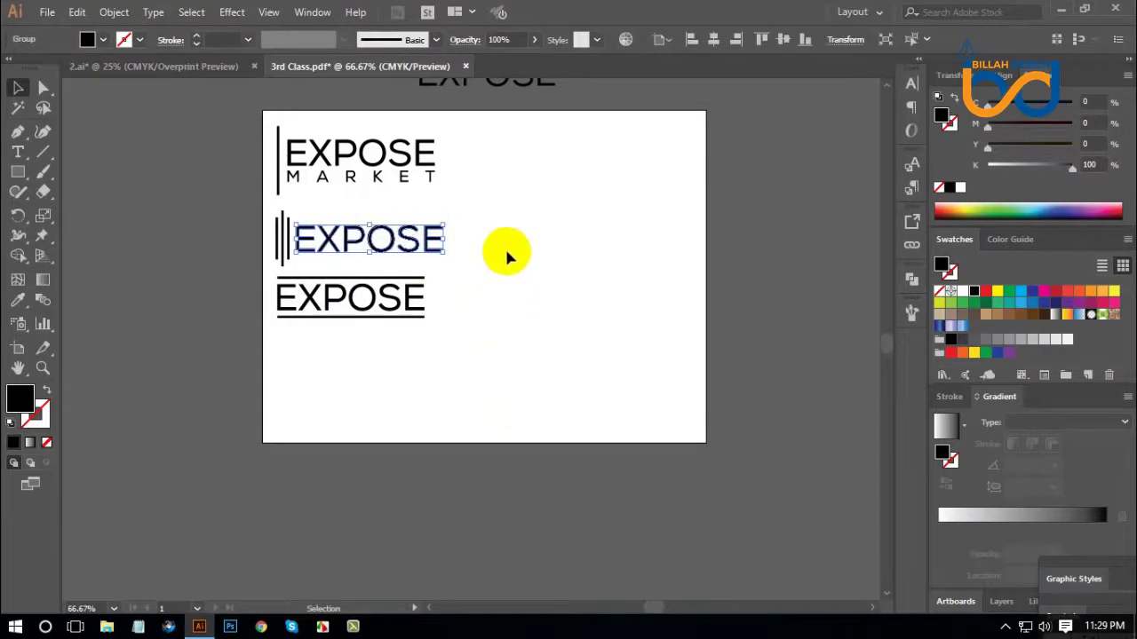
left_click_drag(507, 252, 268, 242)
key("a")
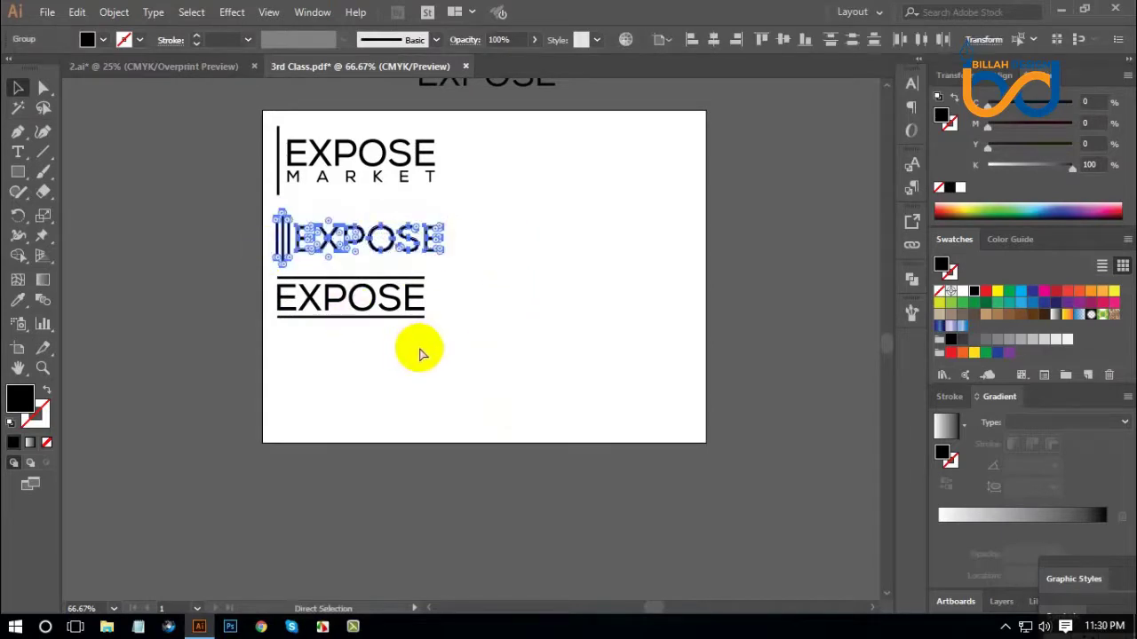
left_click(510, 361)
key("v")
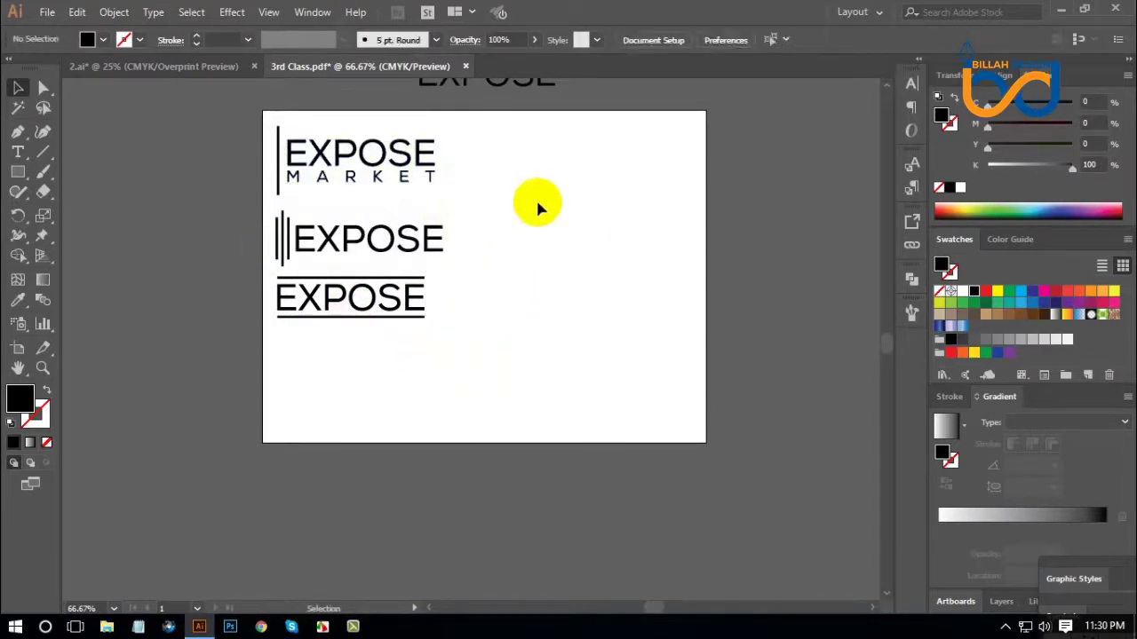
left_click_drag(507, 140, 257, 204)
key("a")
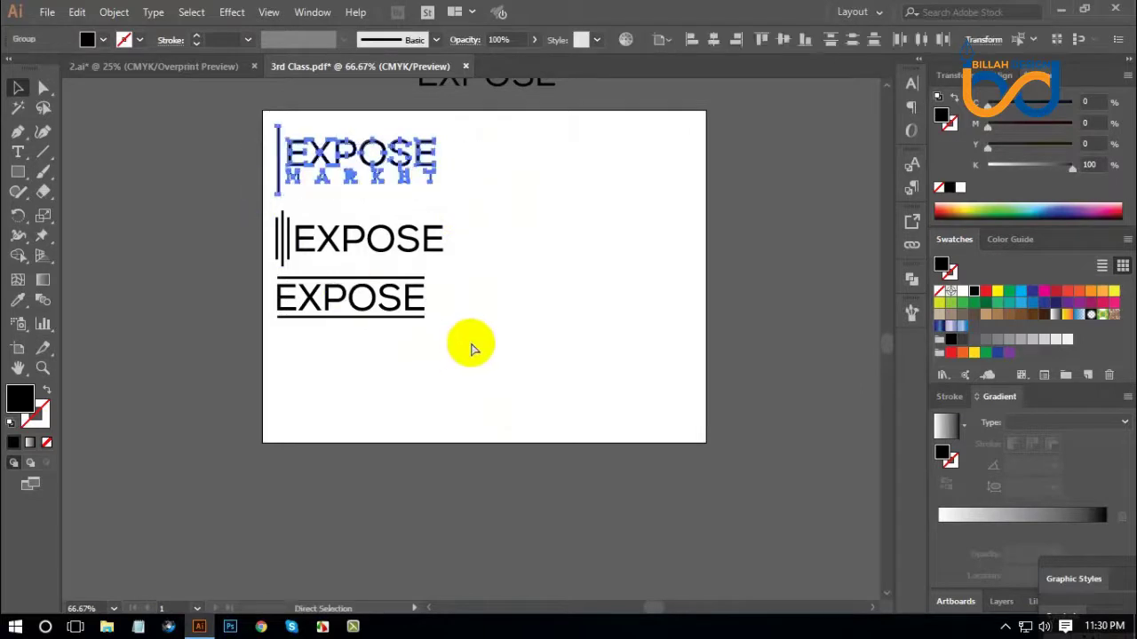
left_click(472, 348)
key("v")
Place a plain copy of the EXPOSE text on the artboard's right.
left_click(386, 241)
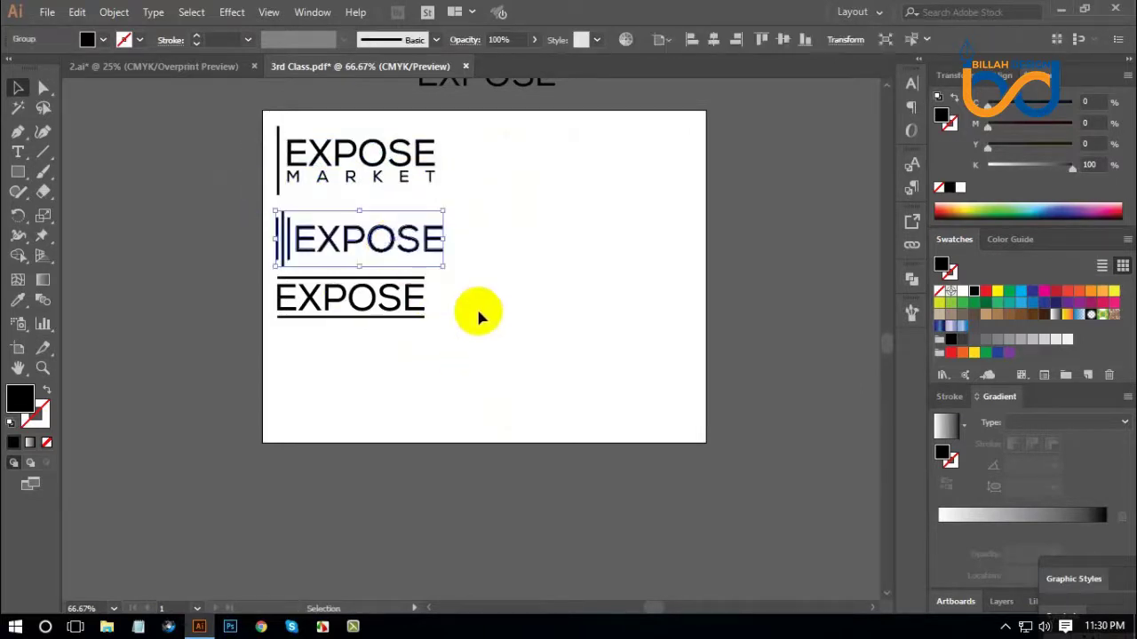
left_click(457, 311)
mouse_move(415, 303)
left_mouse_down()
mouse_move(630, 325)
mouse_move(646, 314)
left_mouse_up()
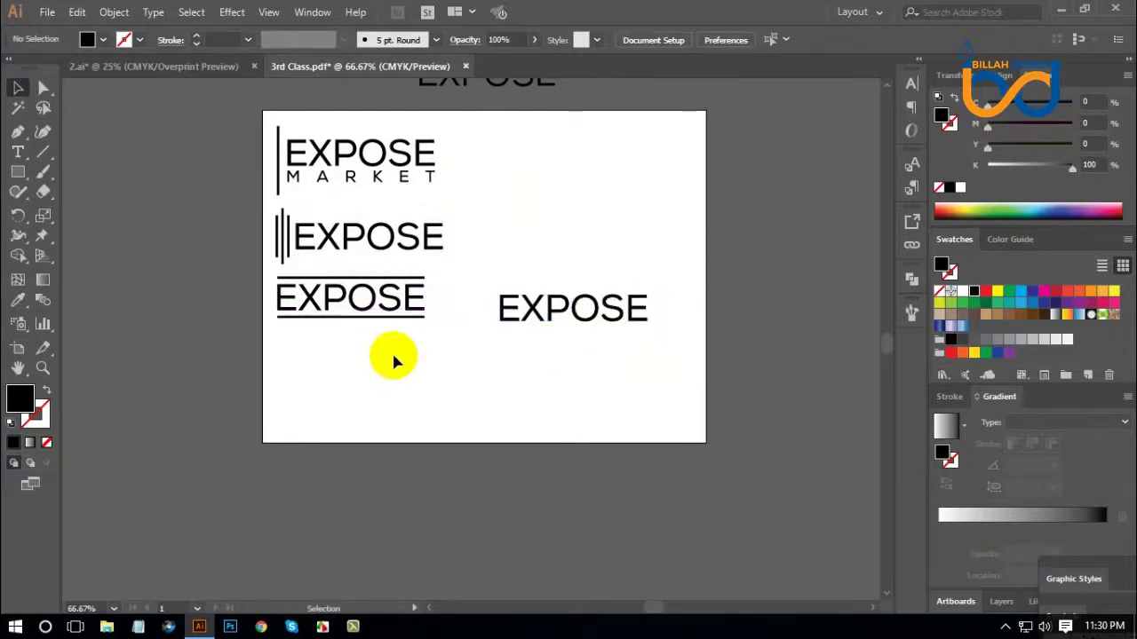
left_click_drag(429, 384, 436, 389)
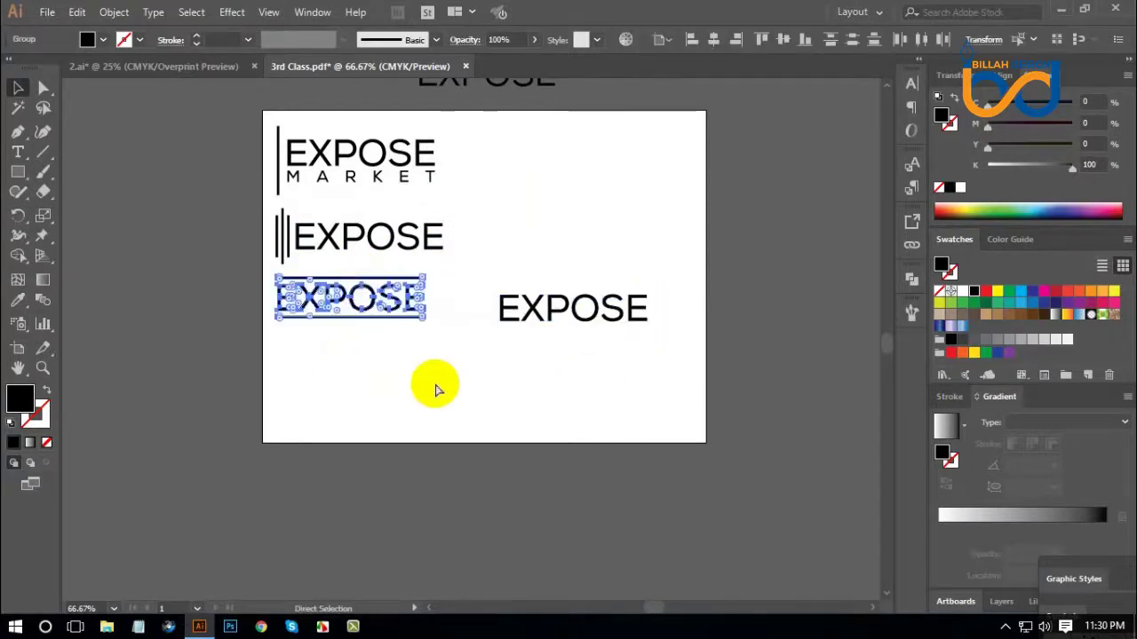
left_click(444, 394)
key("ctrl+plus")
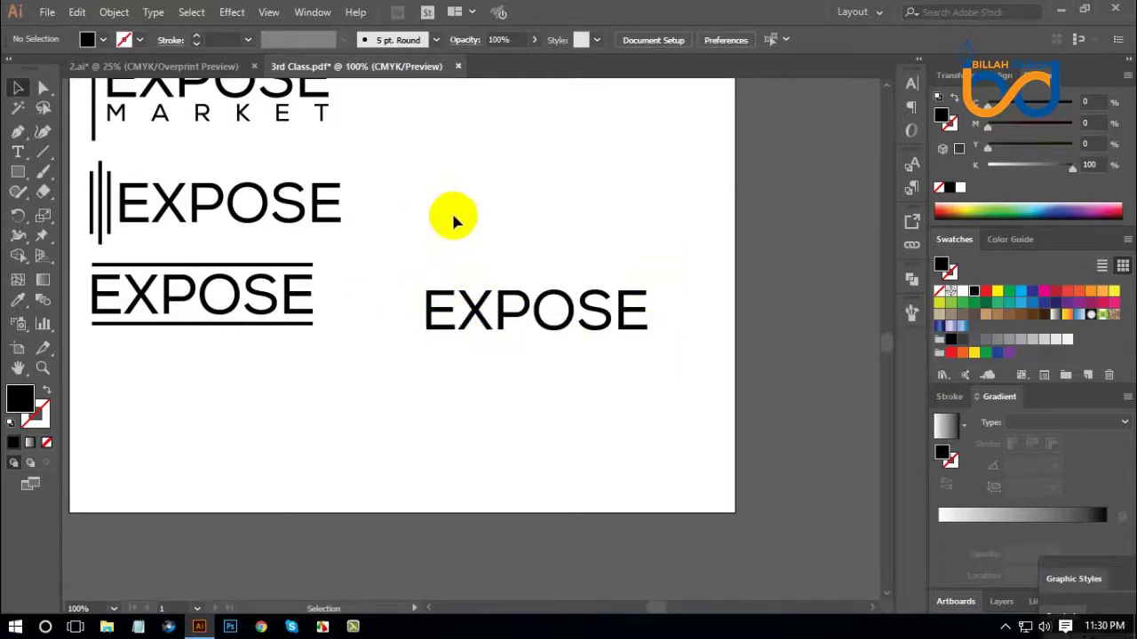
Draw an unfilled rectangle with a 6 pt black outline around the right EXPOSE.
left_click(18, 173)
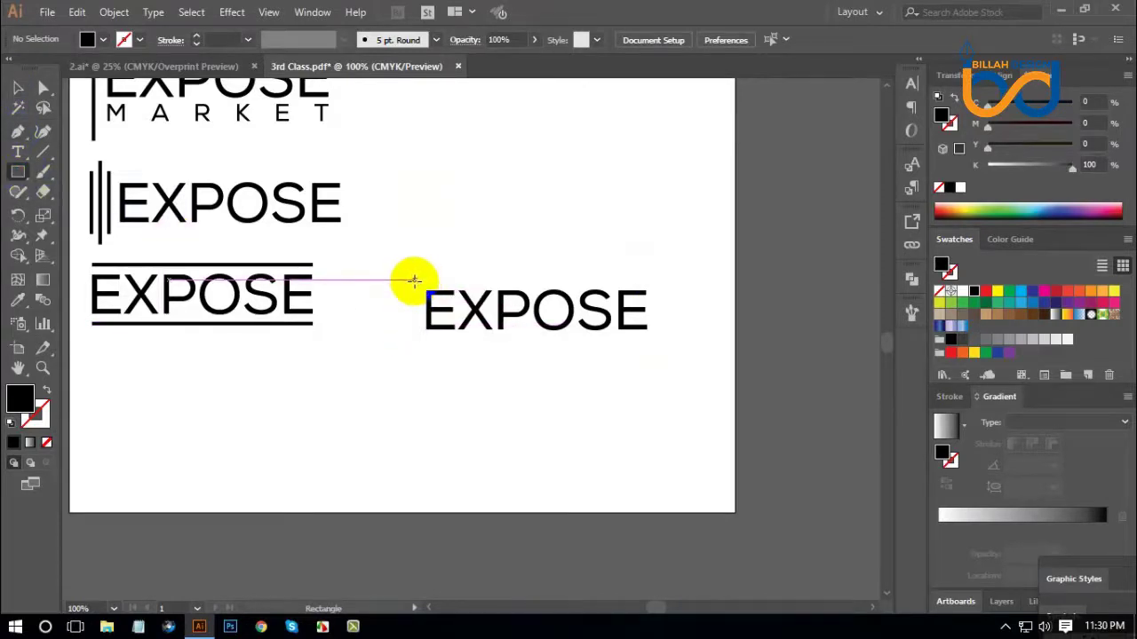
left_click_drag(416, 282, 658, 341)
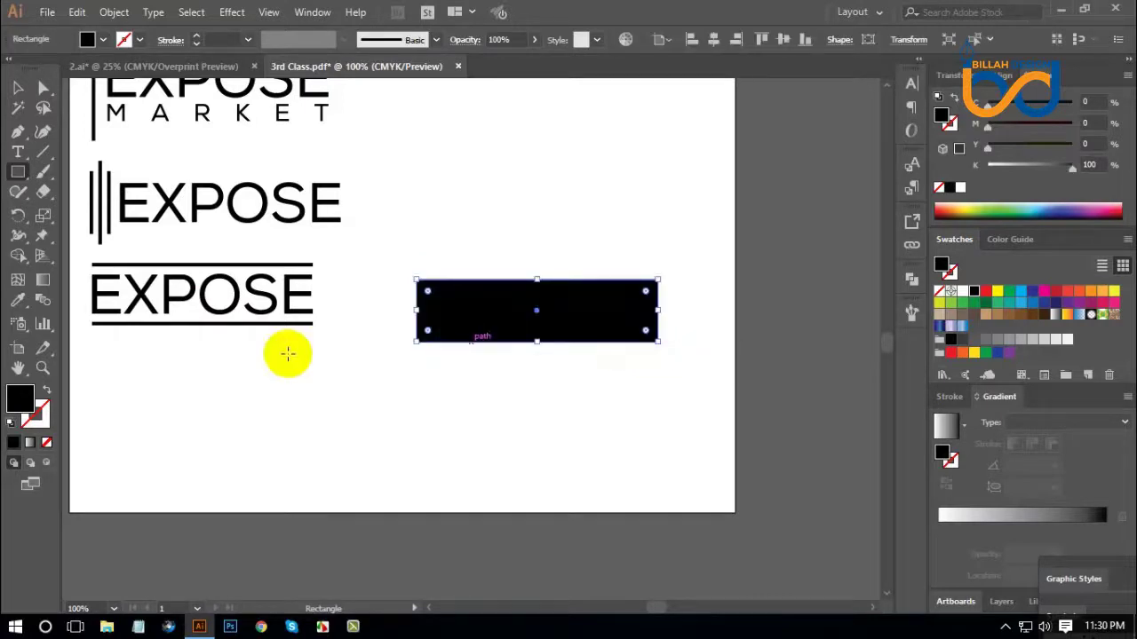
left_click(47, 391)
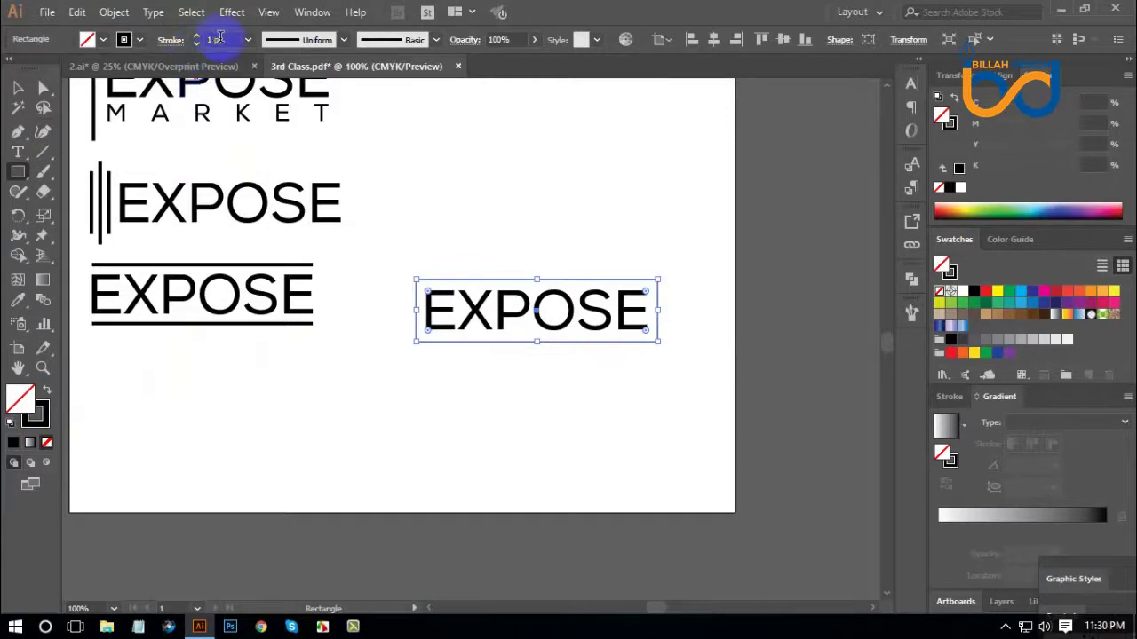
scroll(223, 37, "up", 2)
scroll(222, 37, "up", 1)
scroll(223, 37, "up", 1)
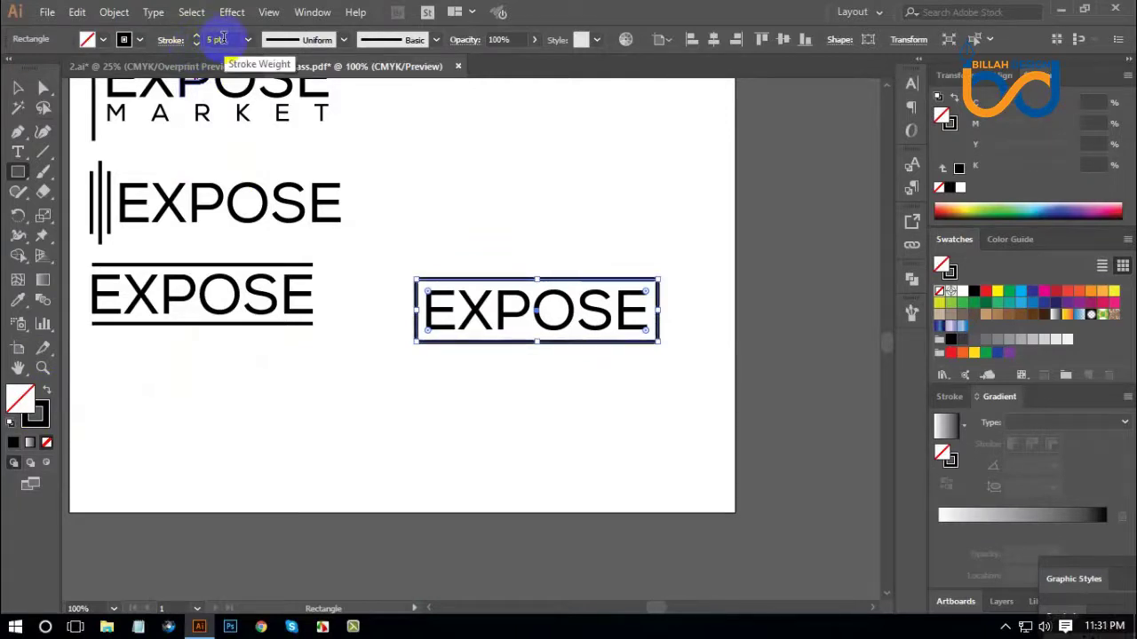
scroll(223, 37, "up", 1)
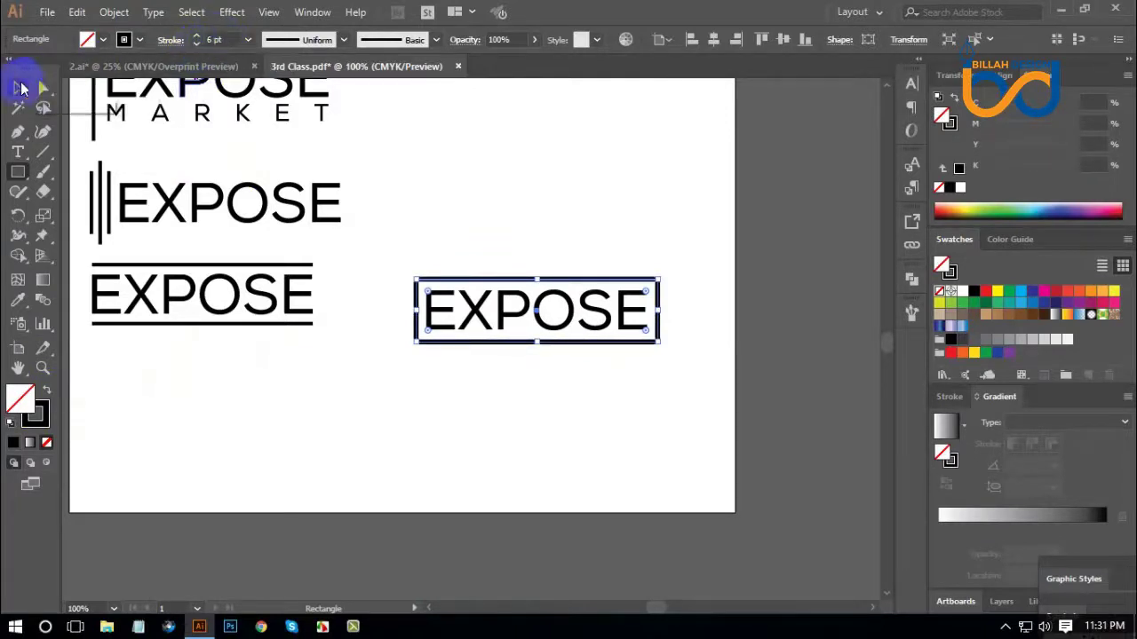
Centre the EXPOSE word vertically inside the rectangle.
left_click(18, 87)
mouse_move(418, 347)
left_mouse_down()
mouse_move(451, 401)
mouse_move(609, 189)
left_mouse_up()
key("ctrl+z")
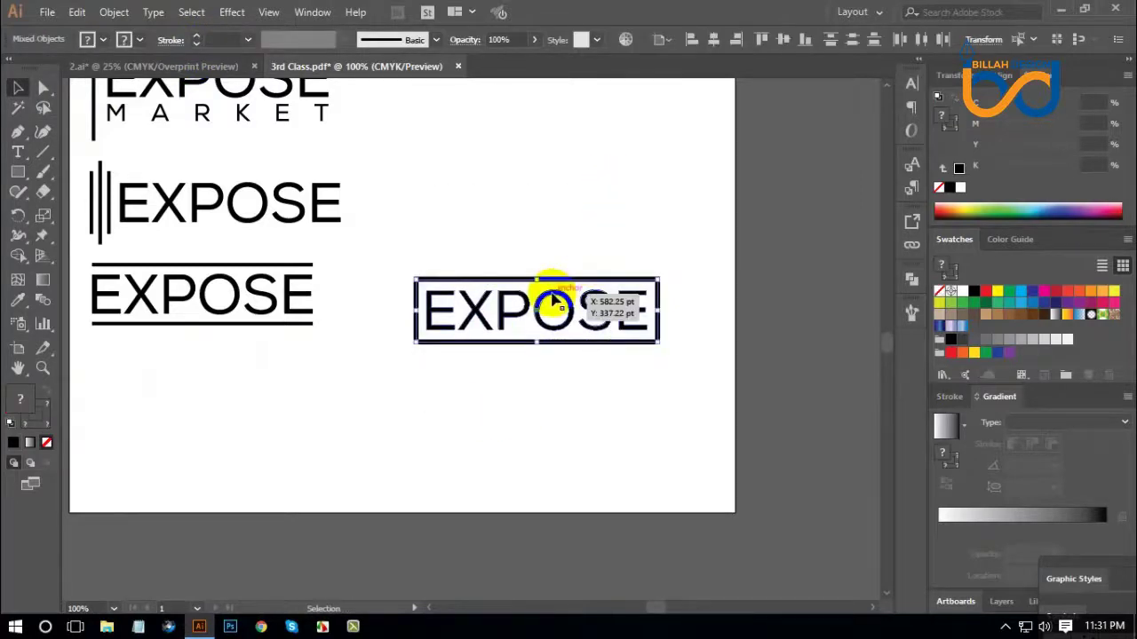
key("shift+ctrl+o")
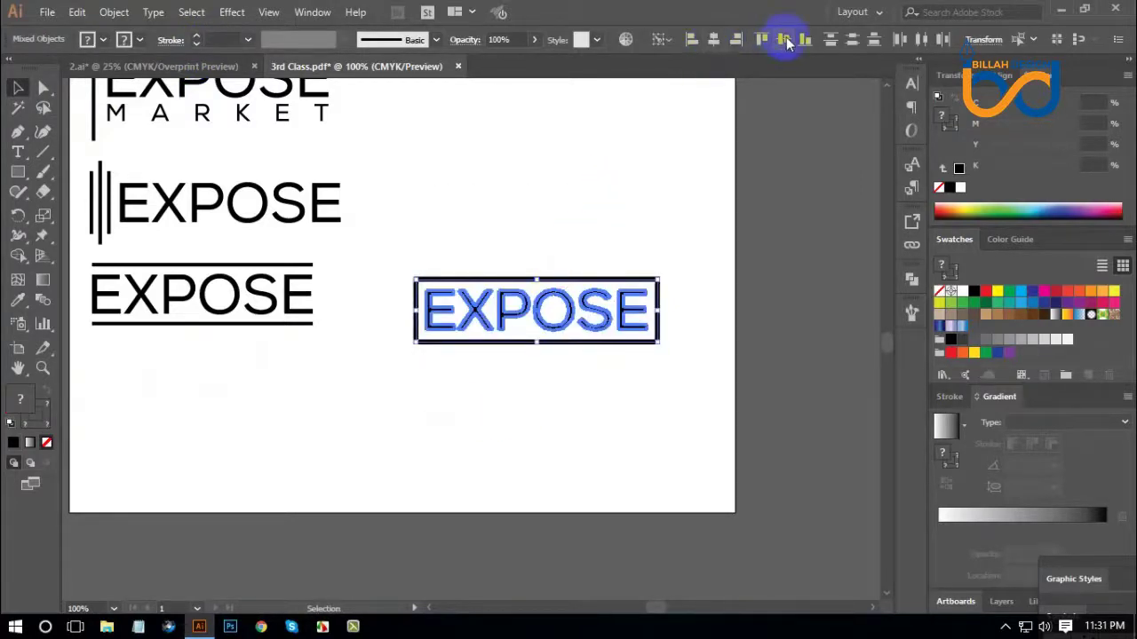
left_click(786, 40)
left_click(652, 436)
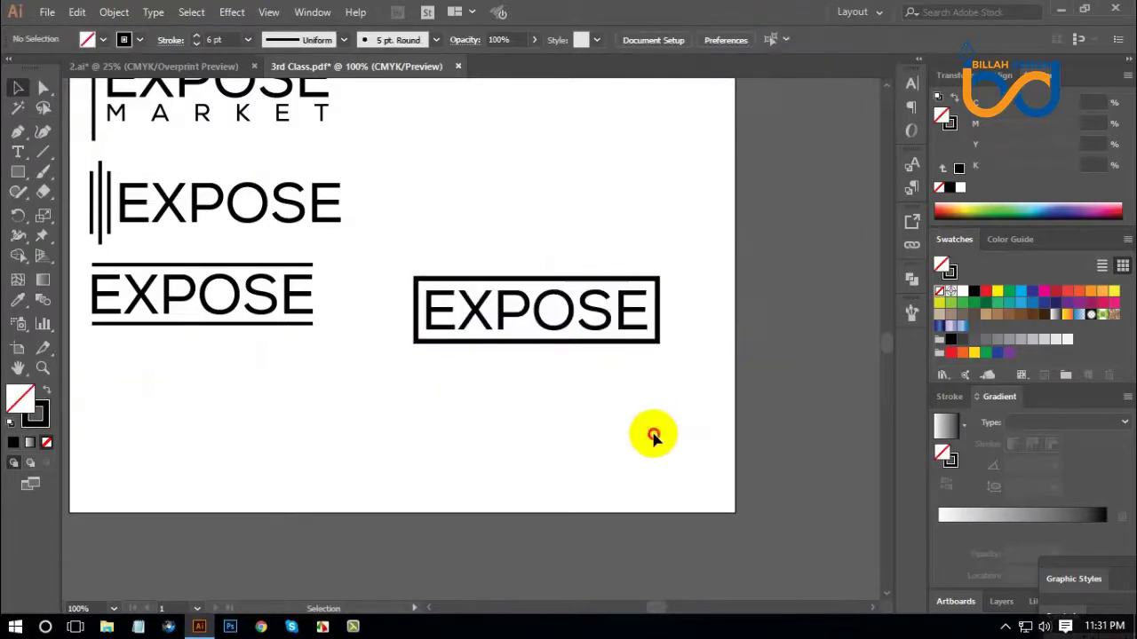
key("ctrl+plus")
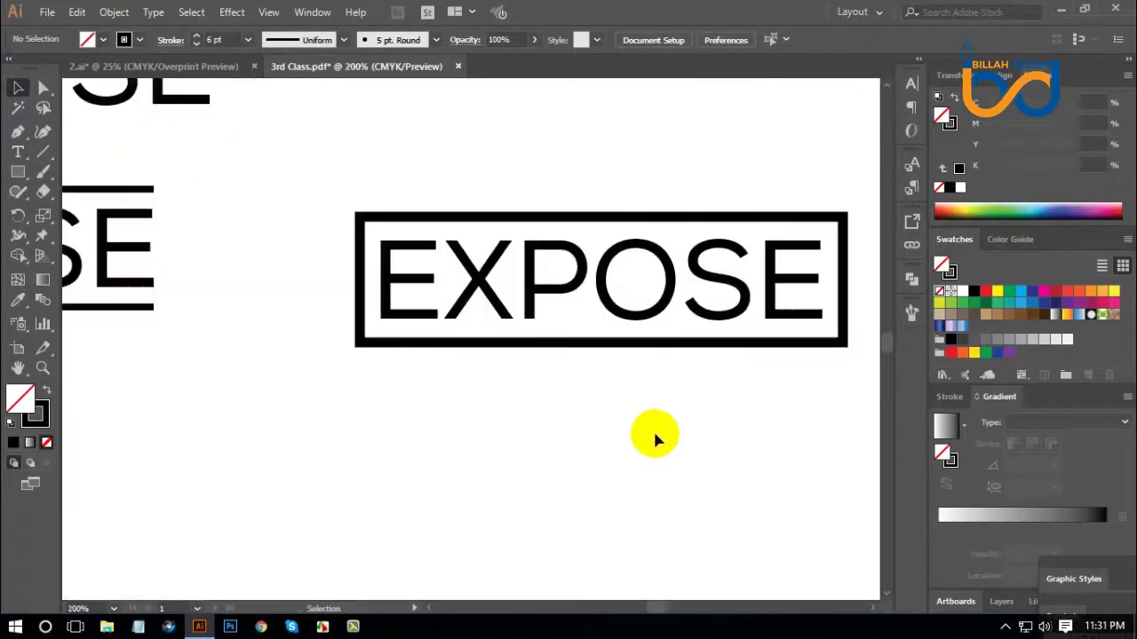
Change the EXPOSE frame's stroke weight to 5 pt.
left_click_drag(689, 402, 626, 416)
left_click_drag(484, 388, 510, 351)
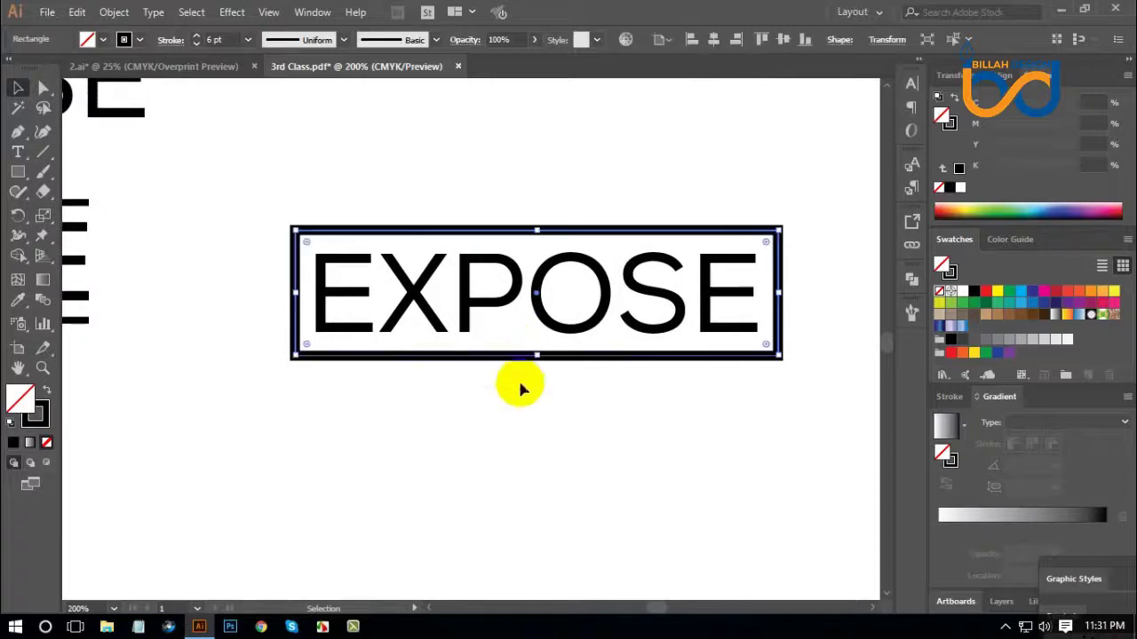
left_click(224, 37)
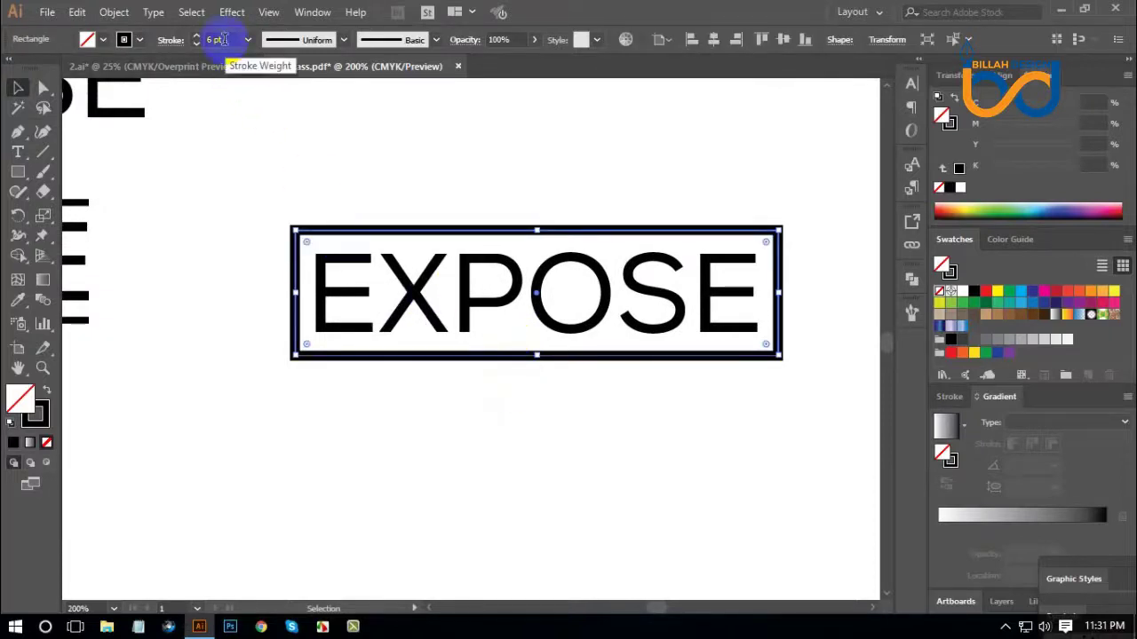
type("5")
key("Return")
left_click(418, 165)
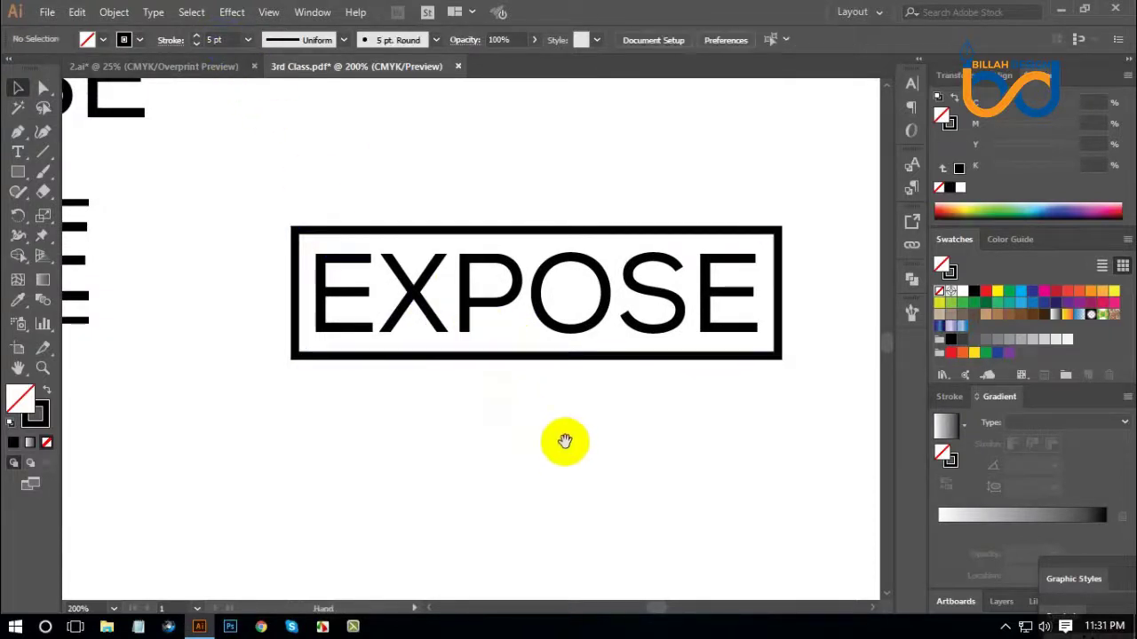
Place a duplicate of the boxed EXPOSE logo at the artboard's upper right.
left_click_drag(492, 396, 522, 340)
left_click(580, 429)
key("ctrl+minus")
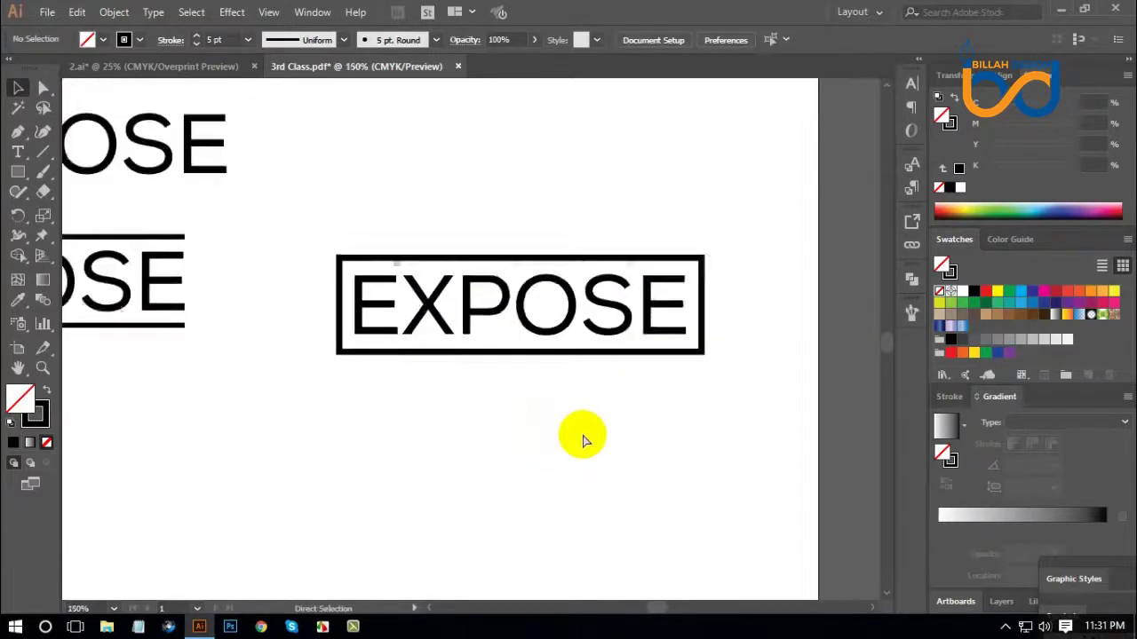
key("ctrl+minus")
left_click_drag(490, 399, 551, 233)
left_click_drag(537, 330, 582, 175)
left_click(632, 423)
key("ctrl+plus")
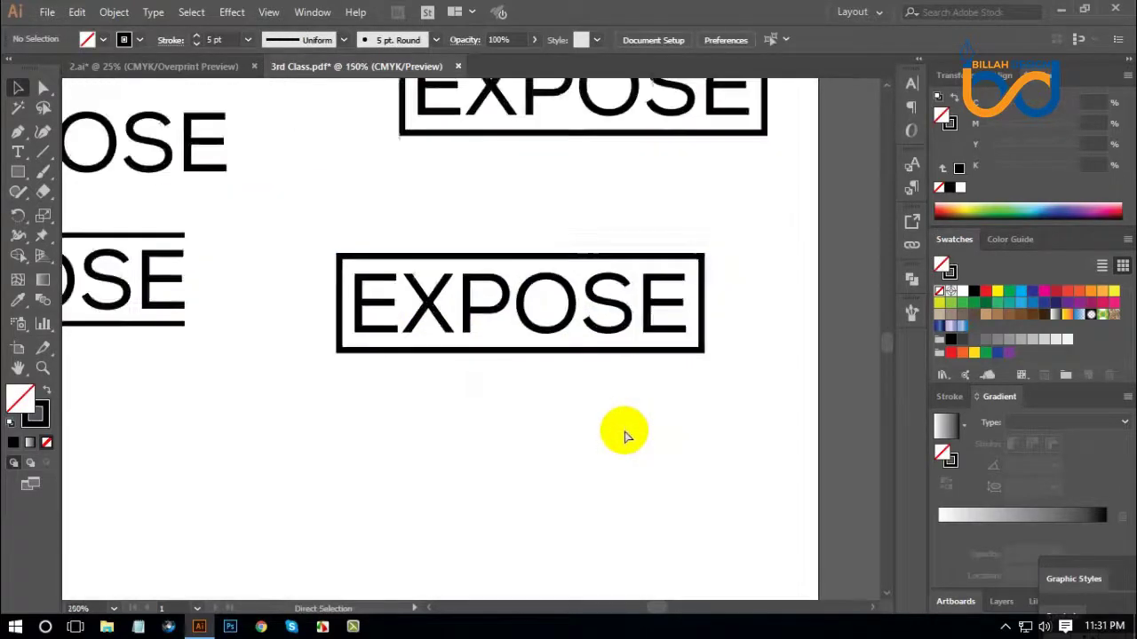
scroll(532, 413, "up", 1)
left_click(515, 368)
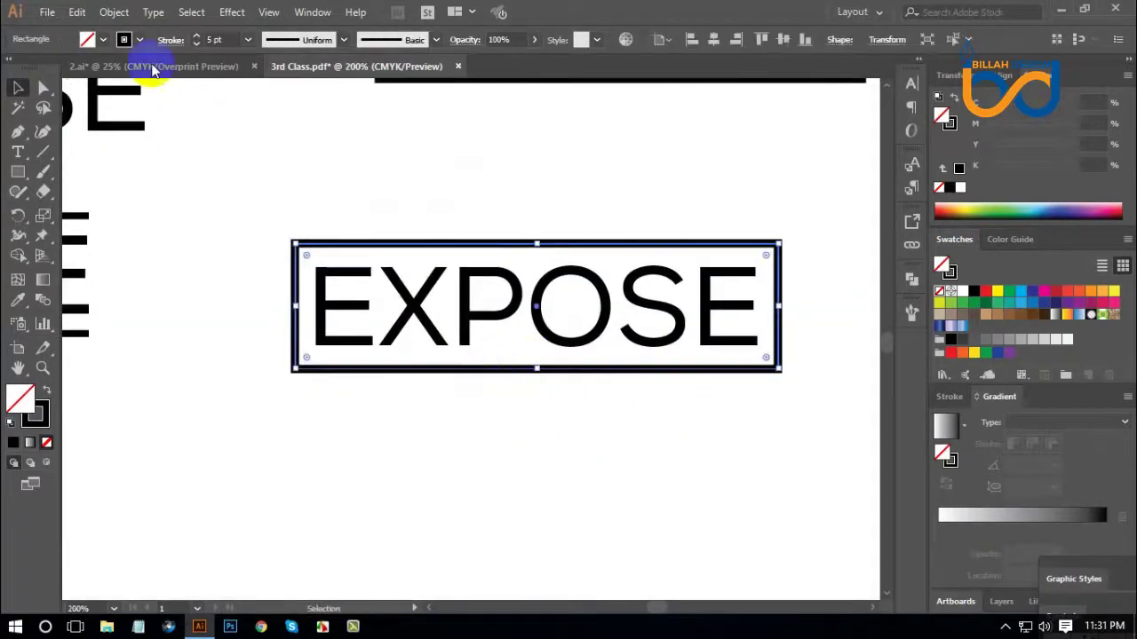
Expand the frame's fill and stroke into a solid shape.
left_click(116, 14)
left_click(202, 171)
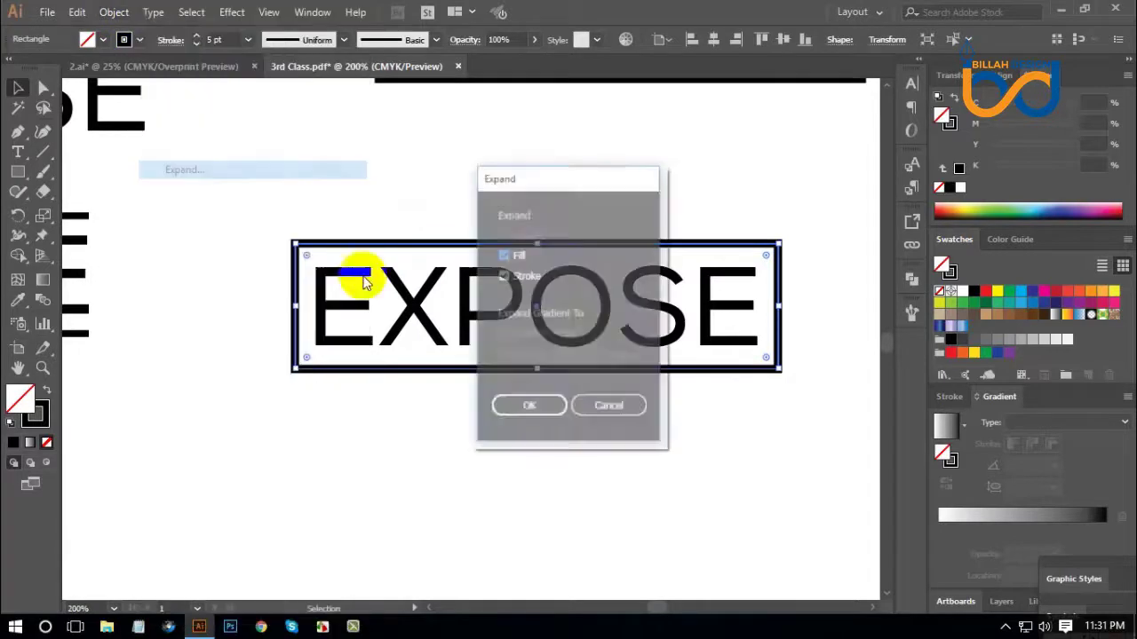
left_click(526, 406)
left_click(558, 432)
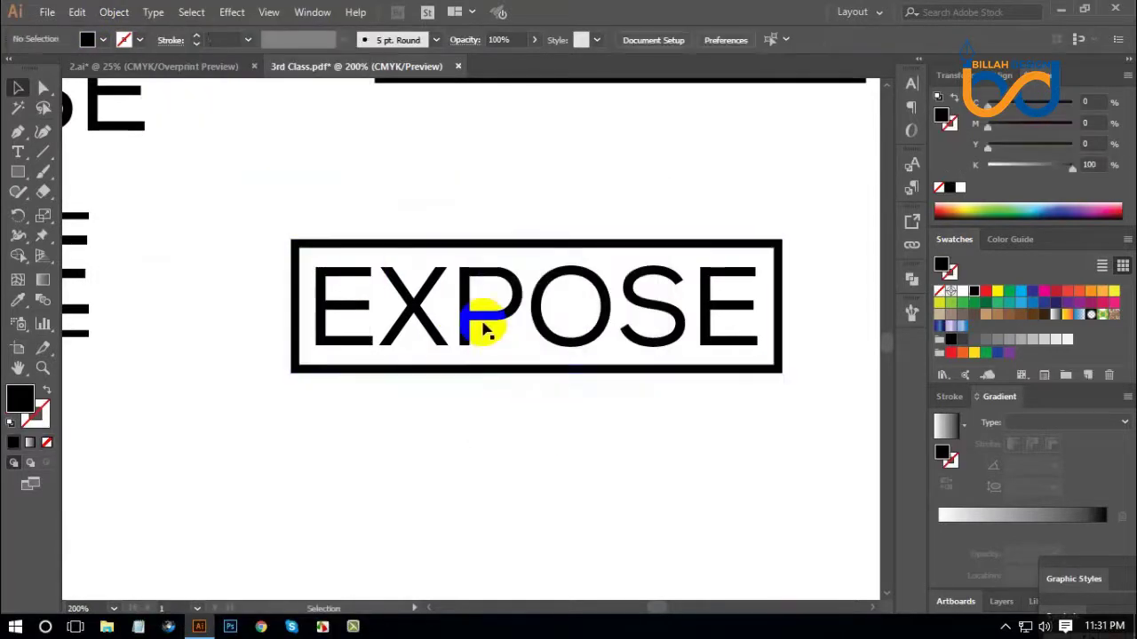
Ungroup the EXPOSE lettering into separate letters.
left_click(484, 329)
right_click(482, 325)
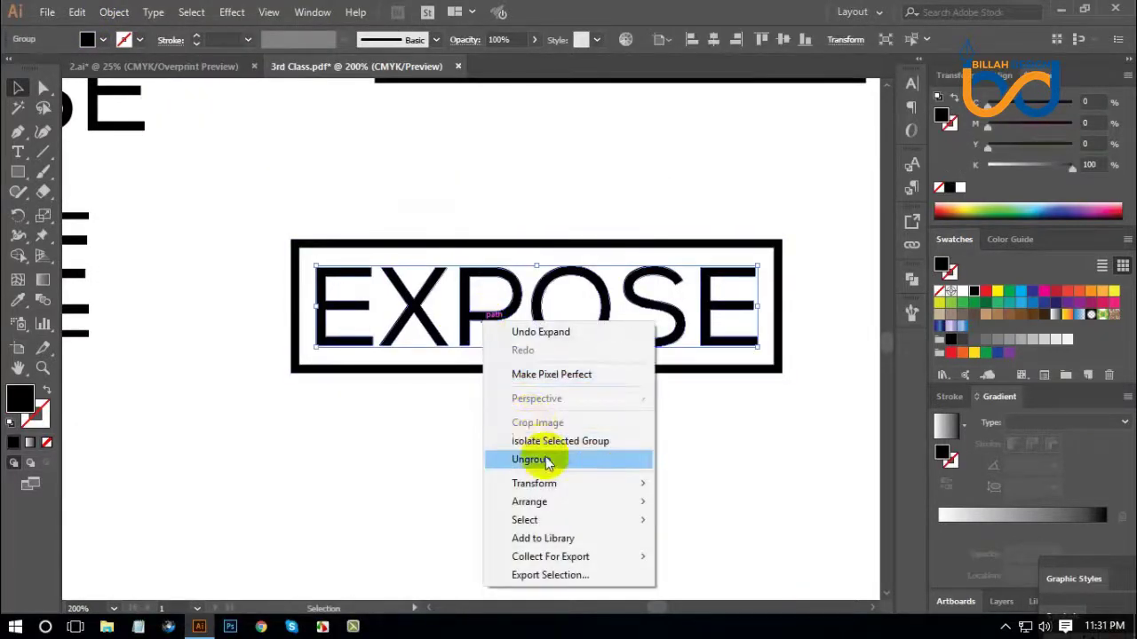
left_click(543, 459)
left_click(508, 417)
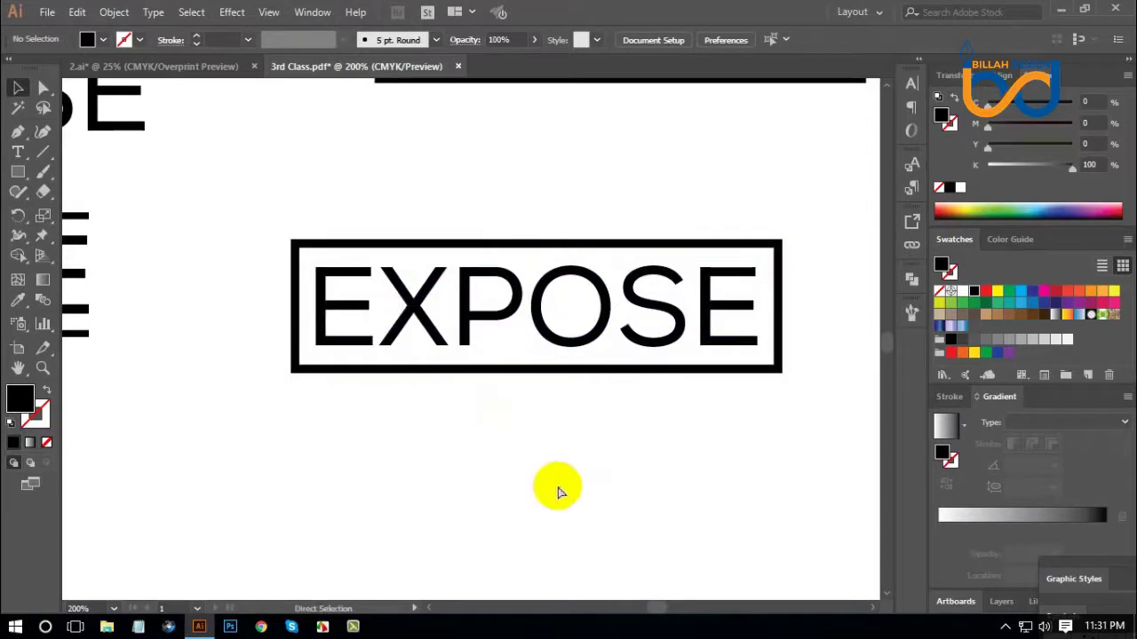
key("ctrl+equal")
key("ctrl+equal")
key("ctrl+equal")
Split the X with a small rectangle and delete its forward-slash arm.
left_click_drag(393, 250, 457, 330)
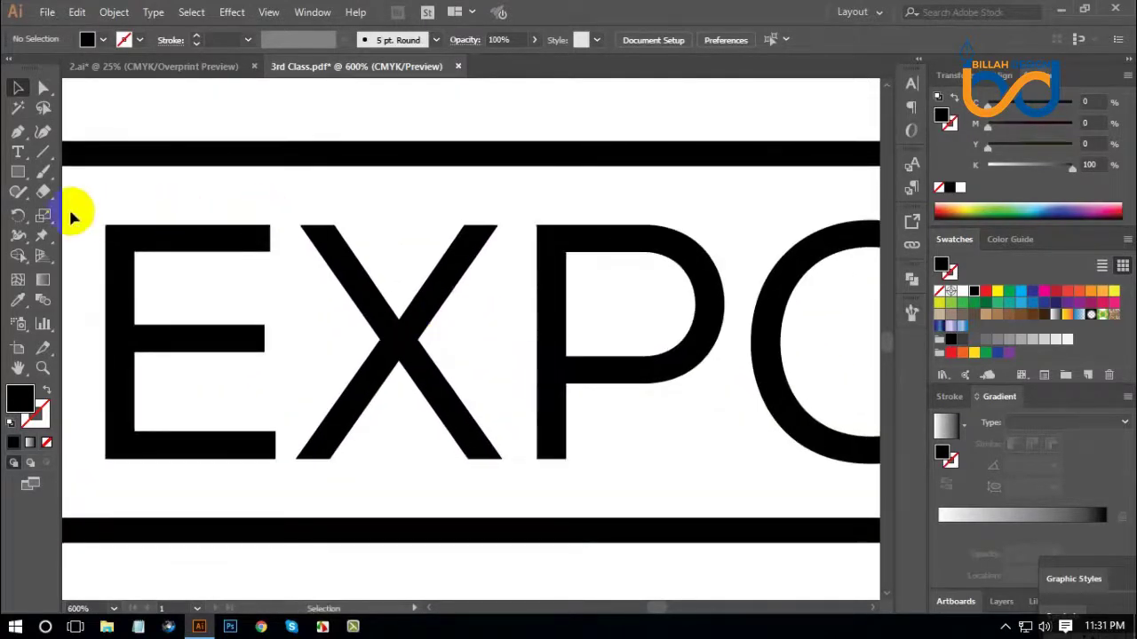
left_click(20, 174)
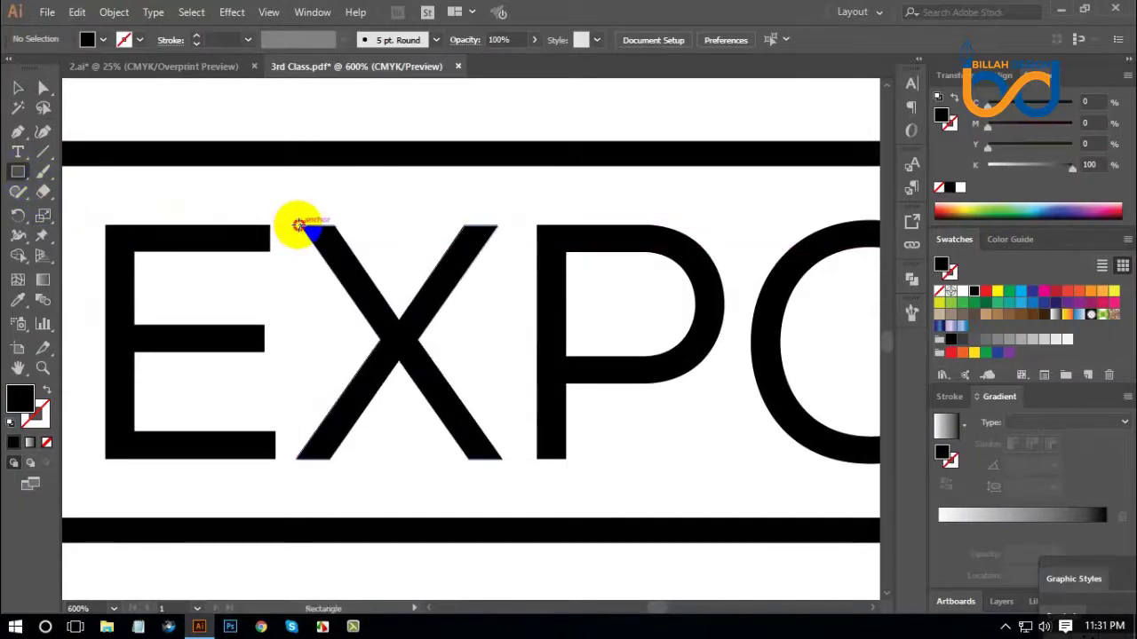
left_click_drag(302, 227, 333, 246)
left_click(43, 87)
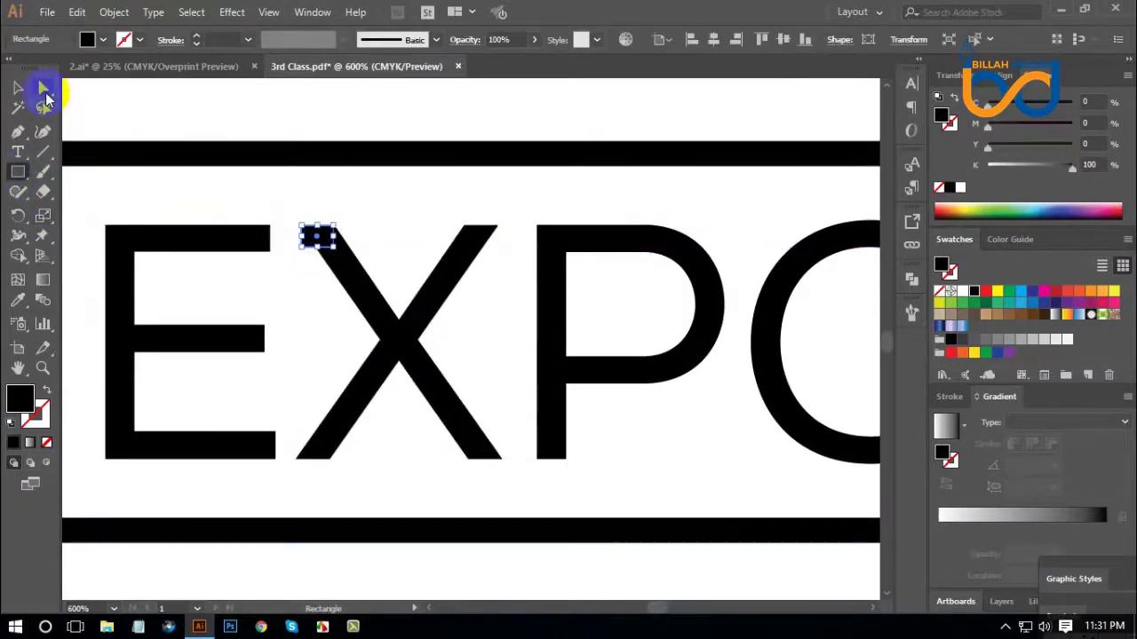
left_click(305, 257)
left_click_drag(310, 253, 477, 463)
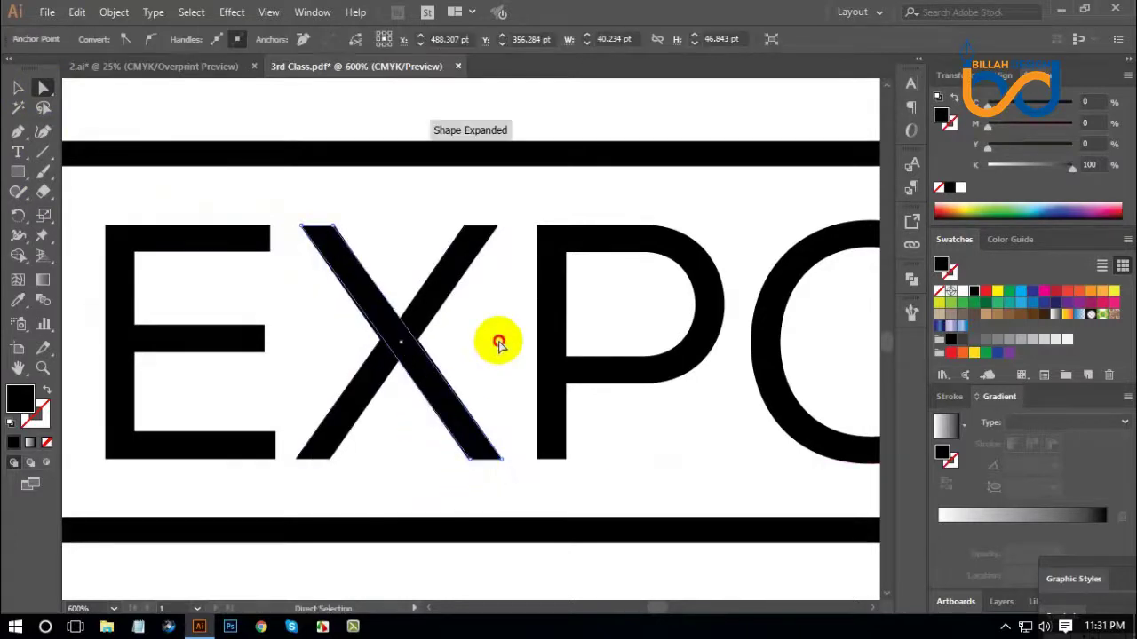
left_click_drag(444, 297, 528, 330)
key("Delete")
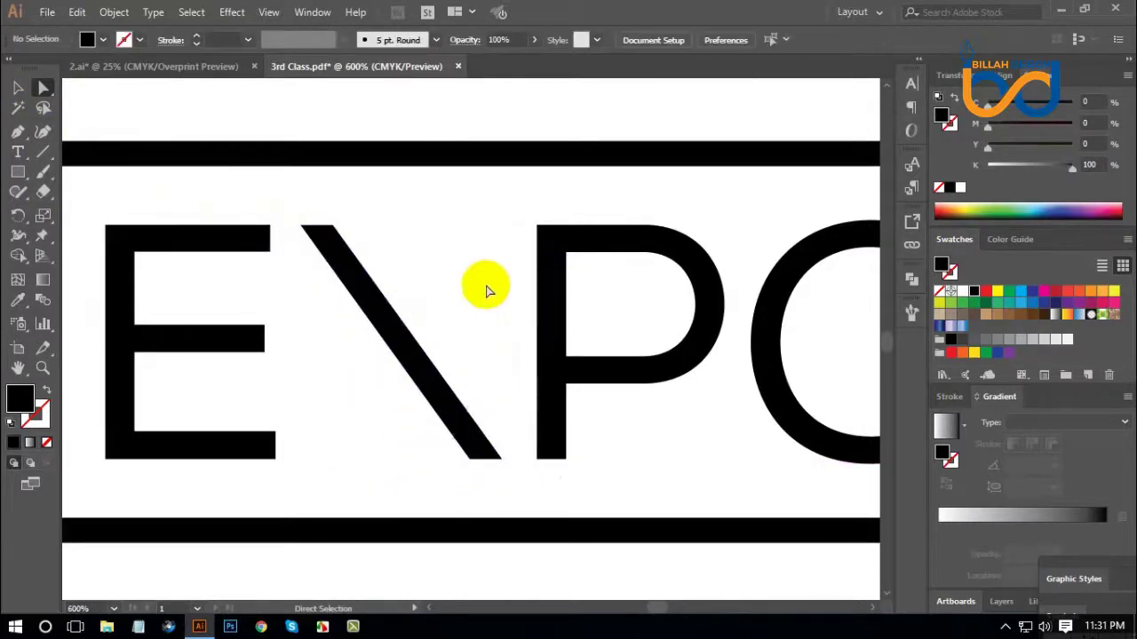
Reflect a vertical copy of the remaining backslash stroke to re-form the X.
left_click(19, 92)
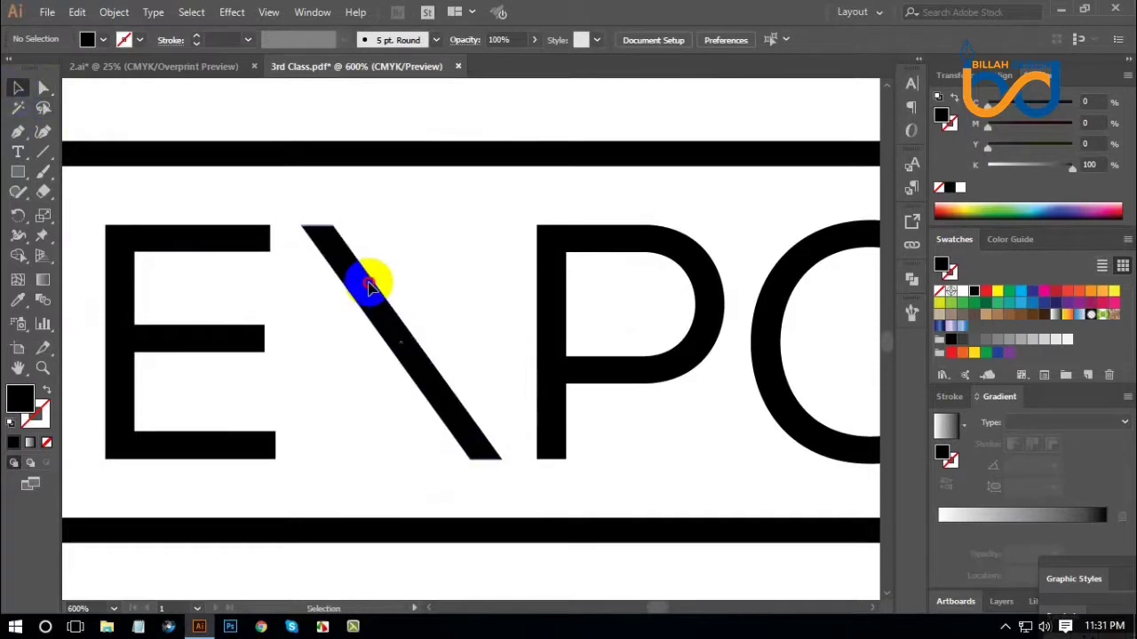
left_click(373, 286)
right_click(370, 271)
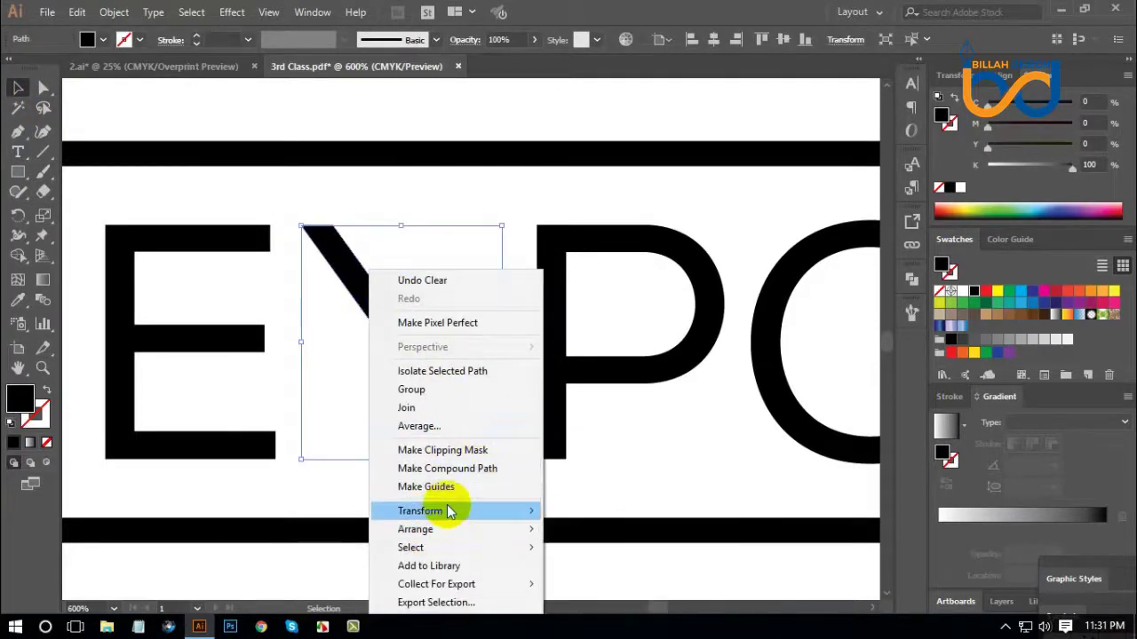
mouse_move(420, 511)
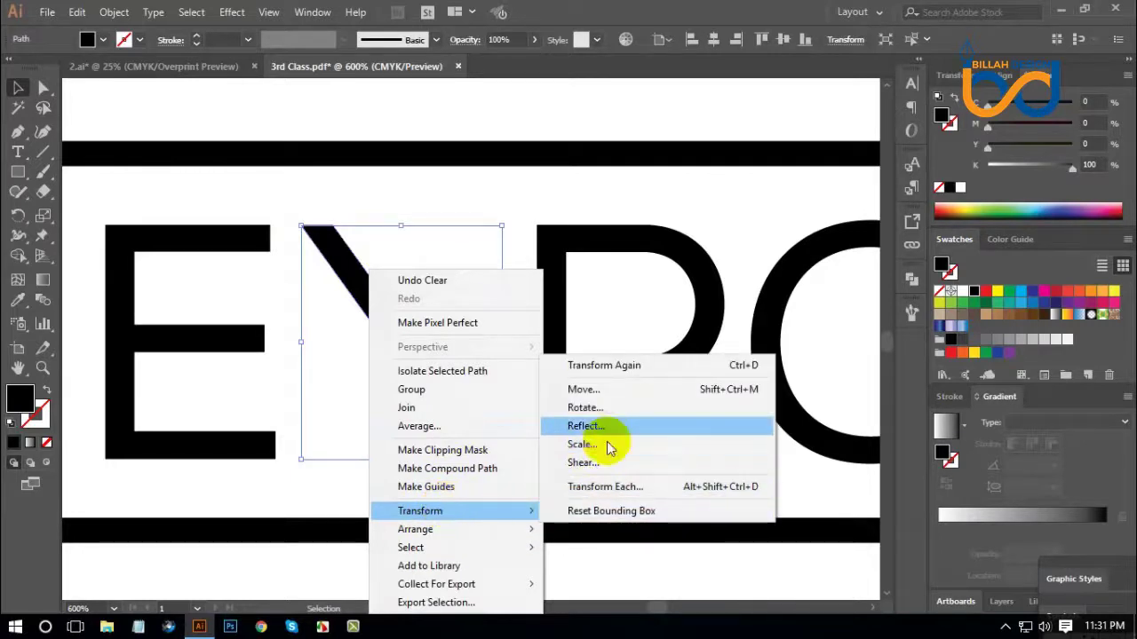
left_click(599, 433)
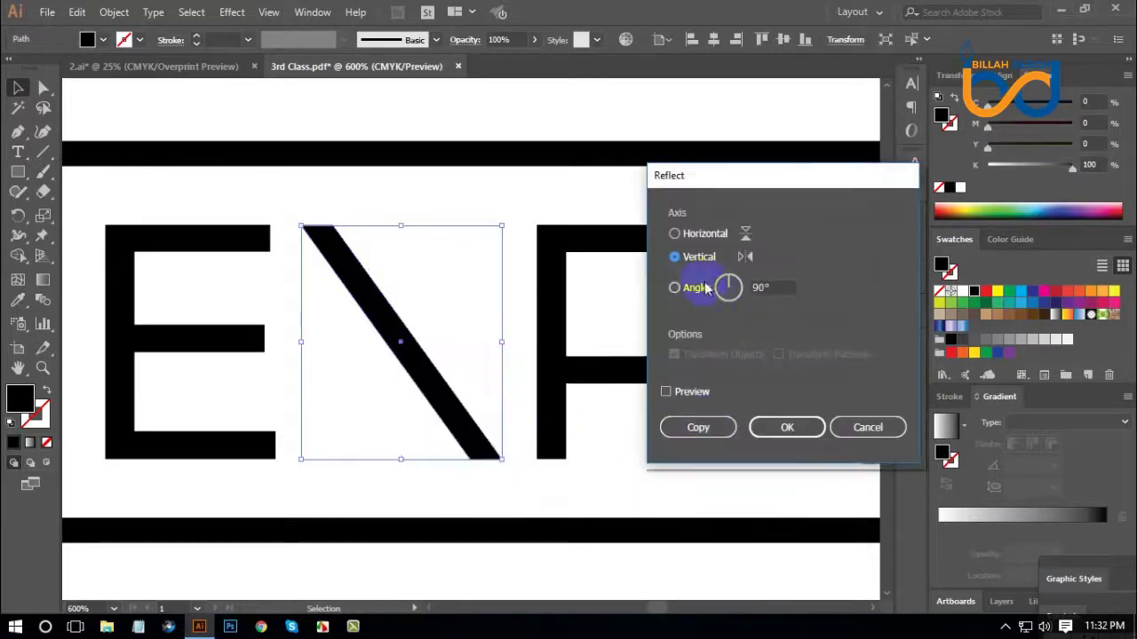
left_click(699, 428)
left_click(628, 425)
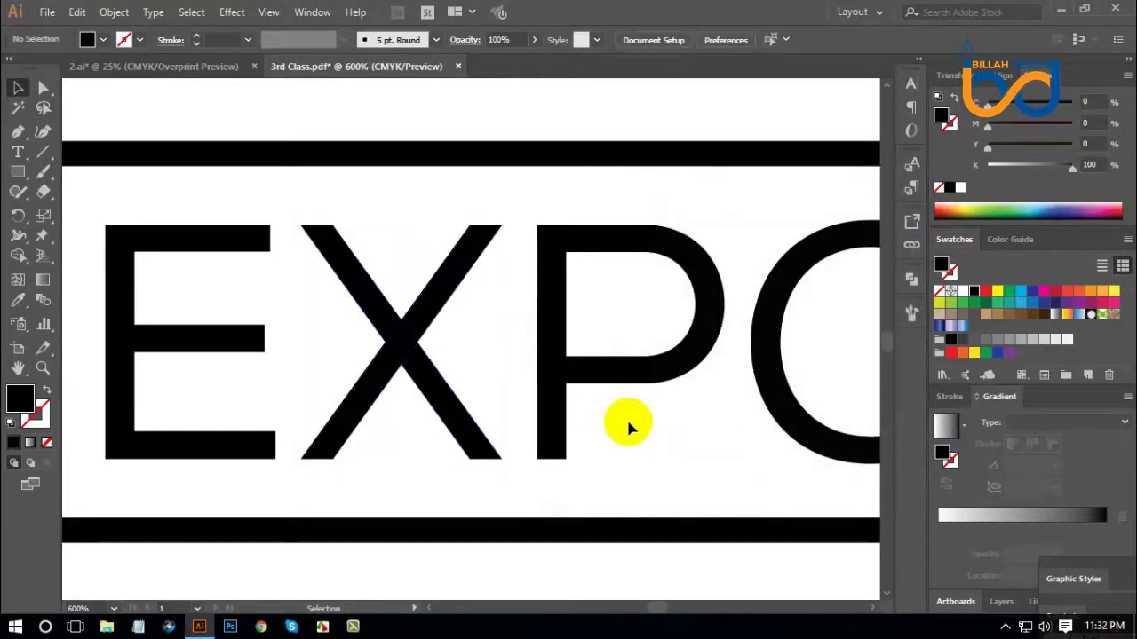
key("ctrl+minus")
key("ctrl+minus")
key("ctrl+minus")
Delete the upper-right EXPOSE box and put a copy of the edited box there.
left_click_drag(625, 448, 596, 444)
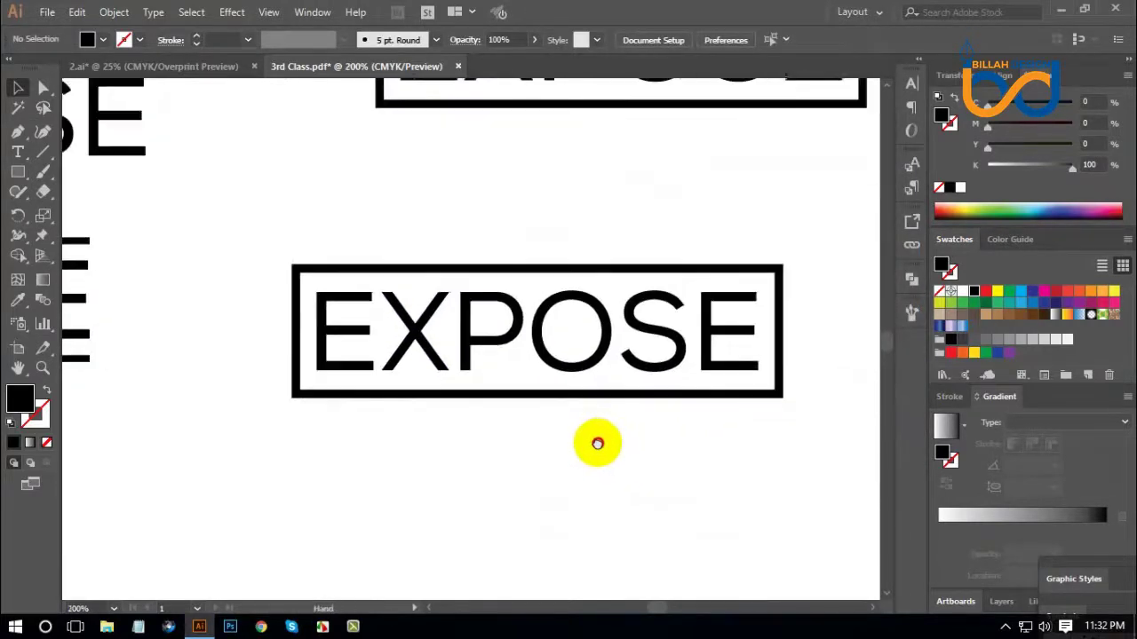
key("ctrl+minus")
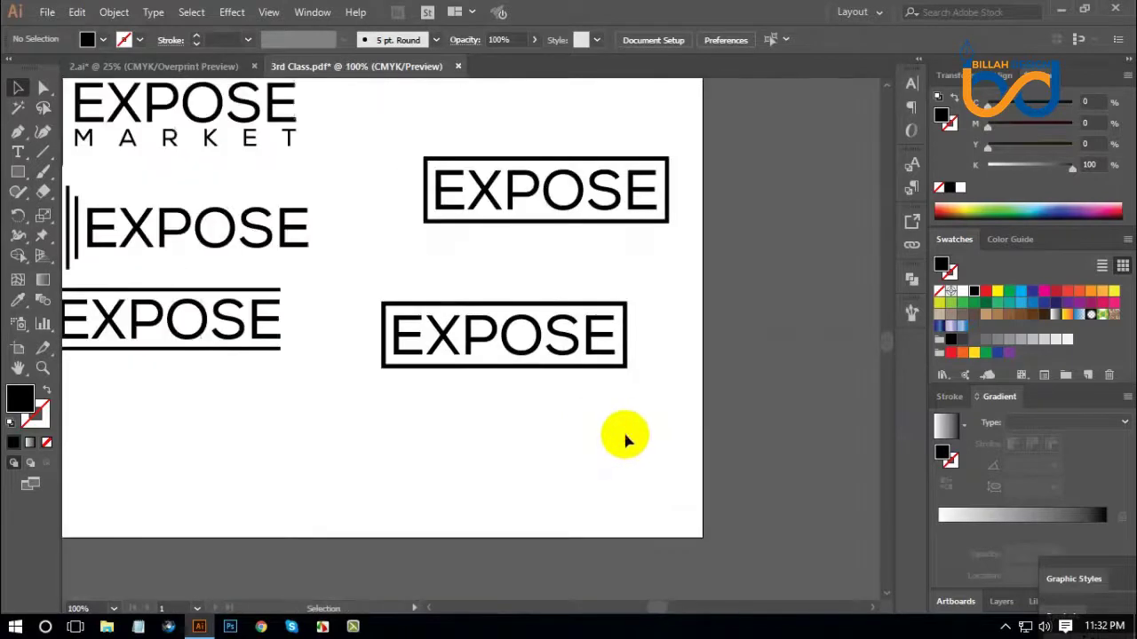
left_click(571, 215)
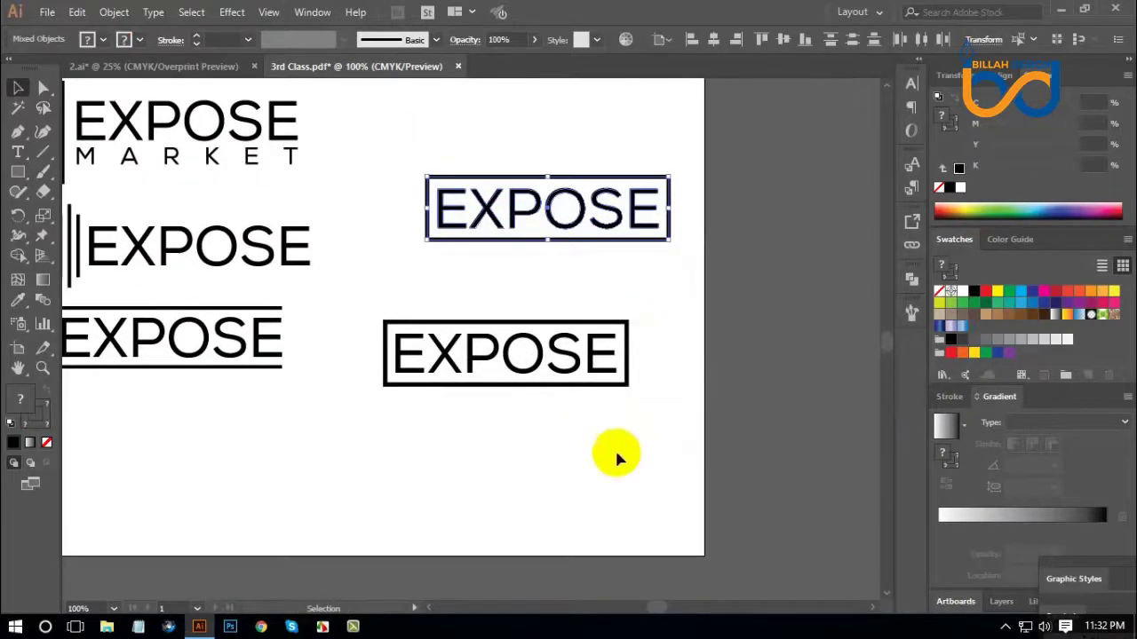
key("Delete")
left_click(559, 369)
left_click_drag(547, 365, 568, 195)
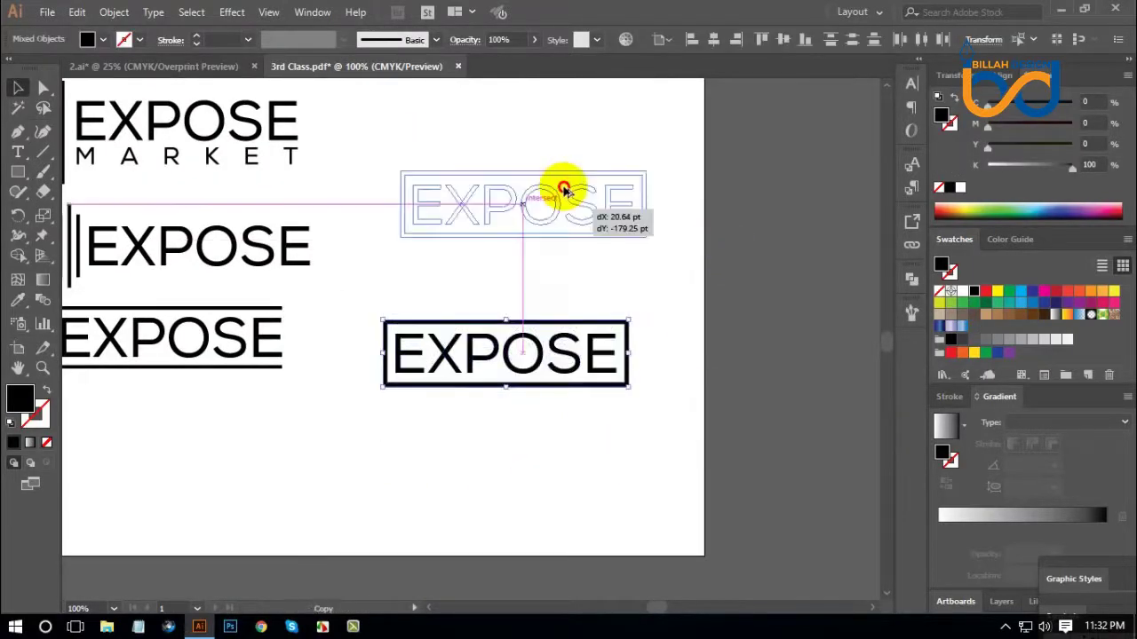
left_click(660, 377)
Fill the X's diagonal in the lower EXPOSE box with red.
key("ctrl+plus")
key("ctrl+plus")
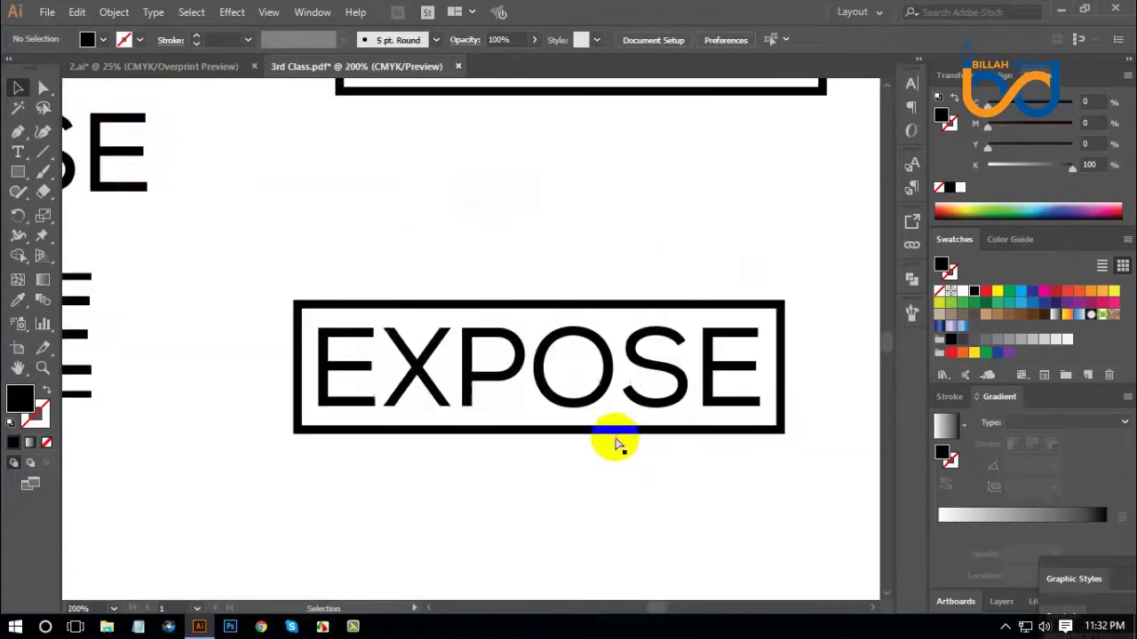
key("ctrl+plus")
scroll(449, 346, "down", 1)
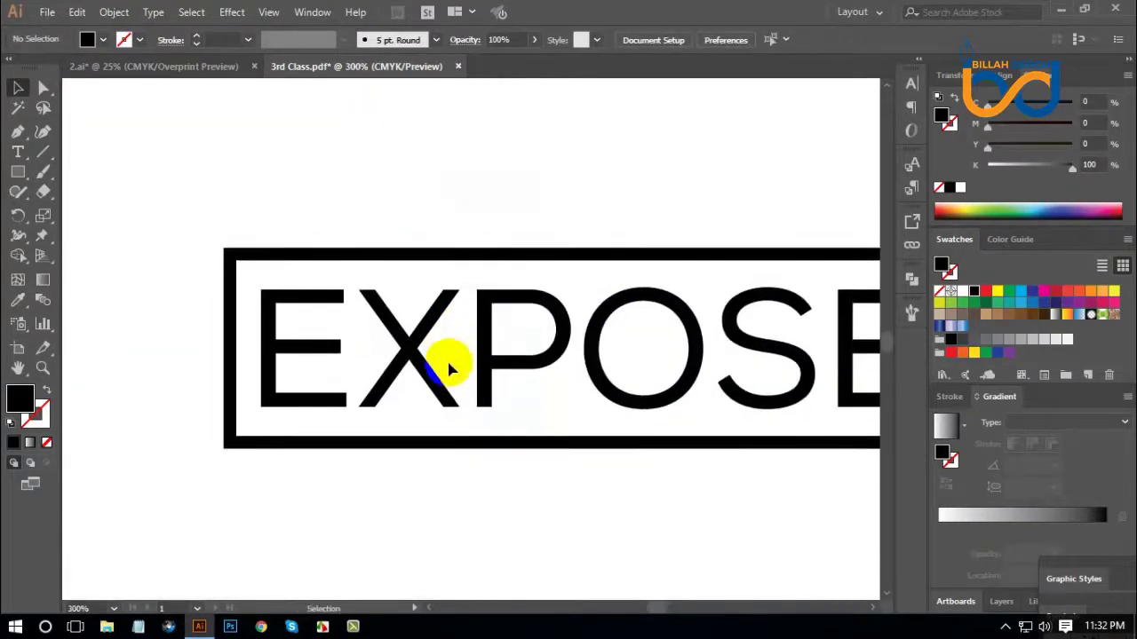
left_click(428, 364)
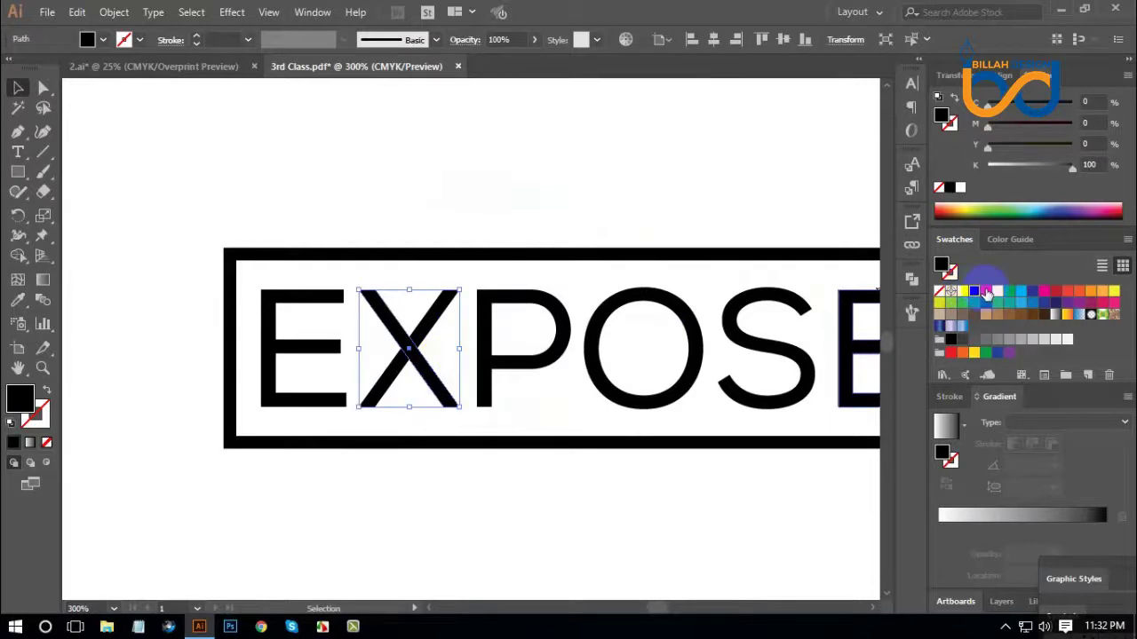
left_click(985, 291)
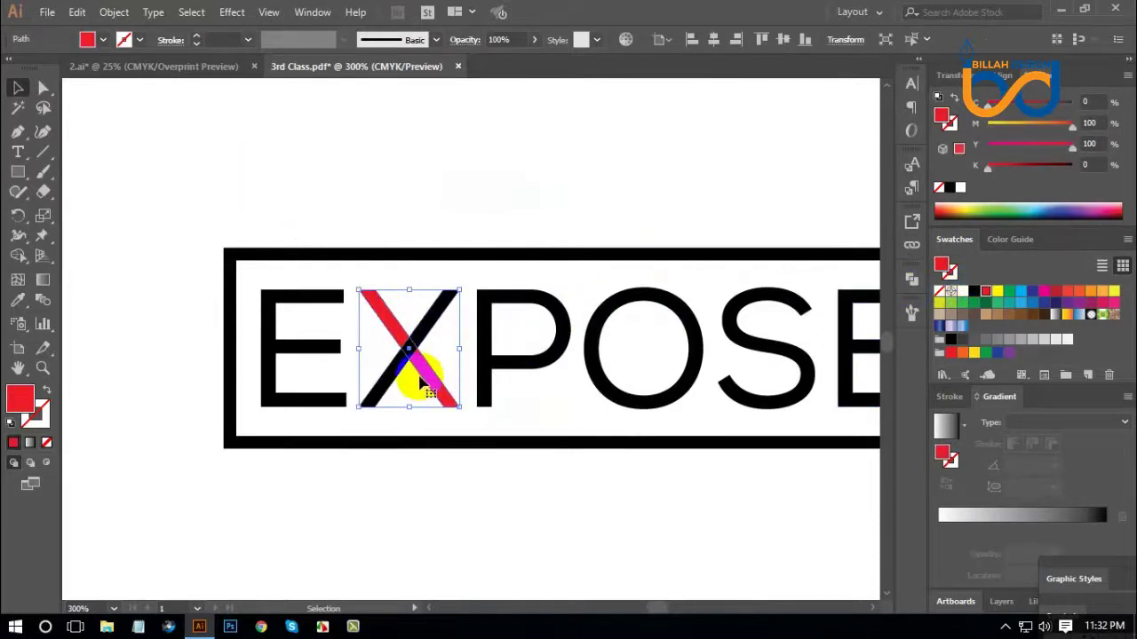
Offset the red diagonal's path by 5 pt with miter joins.
left_click(116, 13)
mouse_move(175, 370)
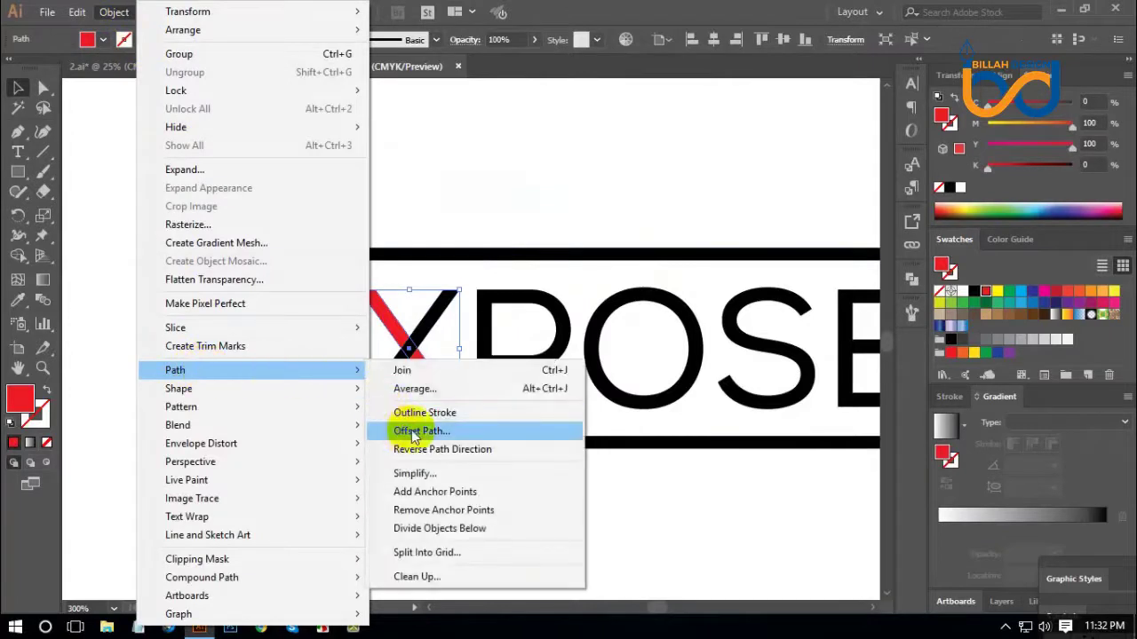
left_click(407, 432)
left_click(588, 534)
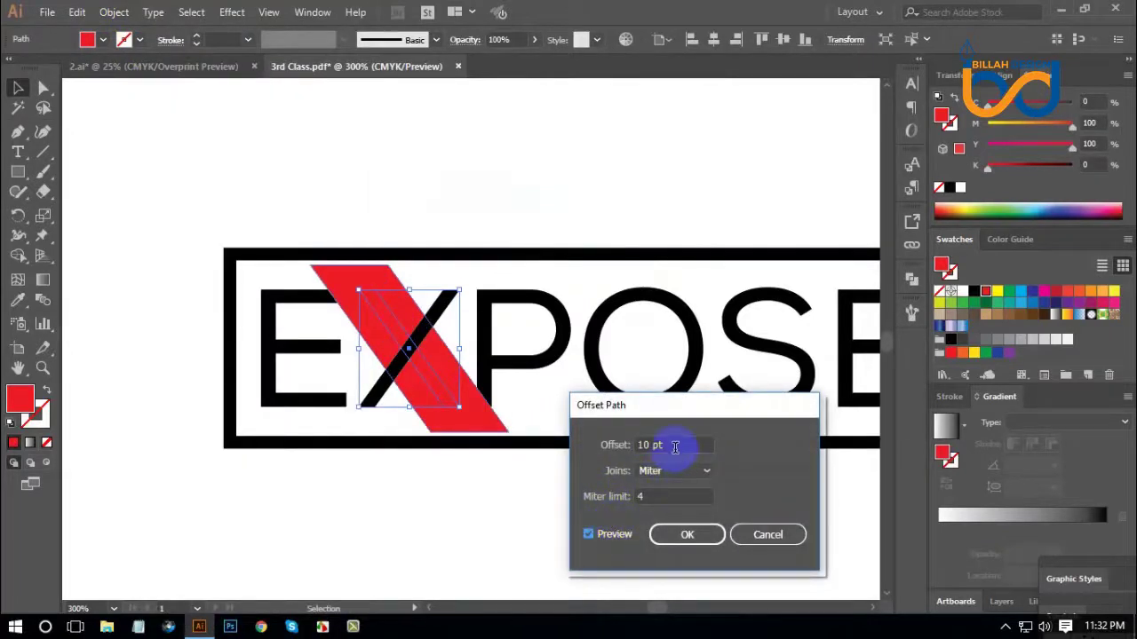
key("Down")
key("Down")
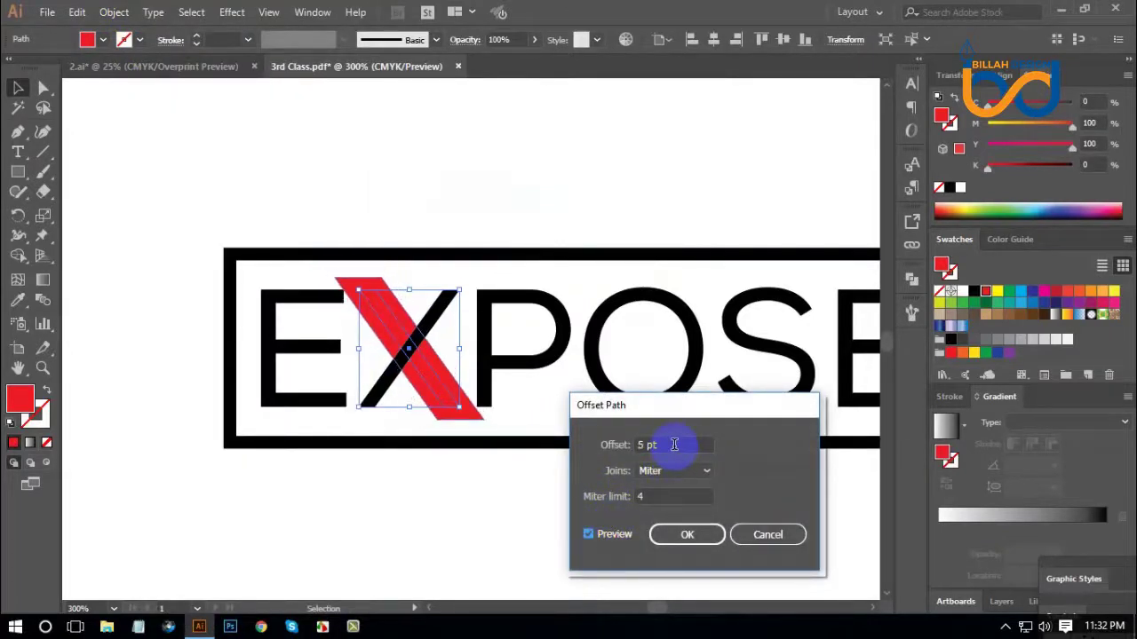
left_click(698, 538)
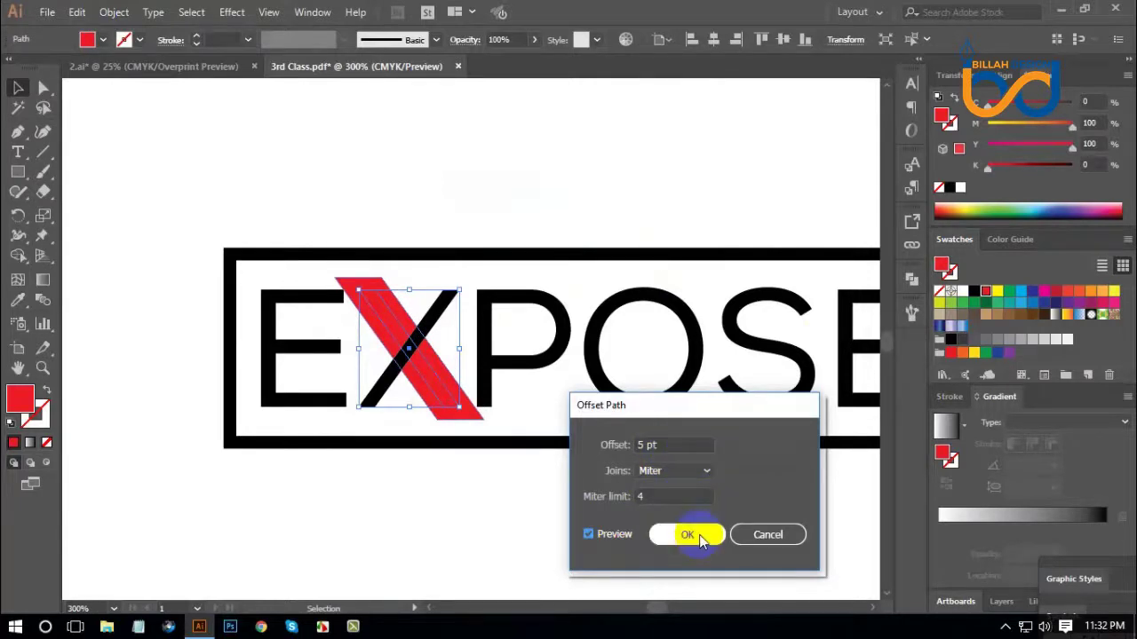
left_click(408, 319)
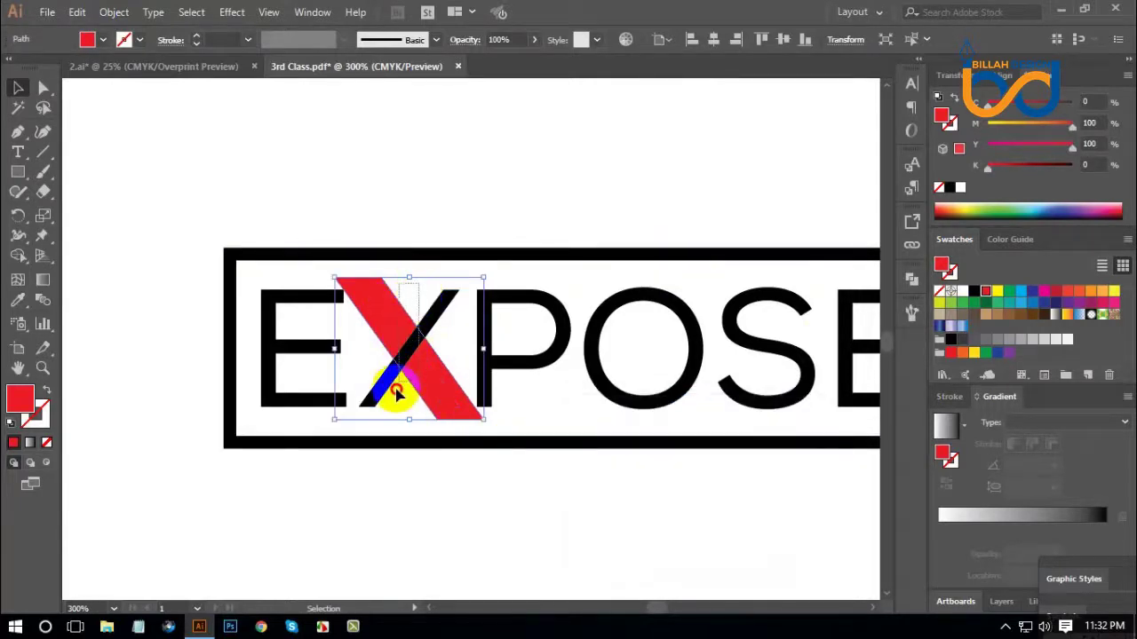
key("a")
key("ctrl+equal")
key("v")
key("ctrl+equal")
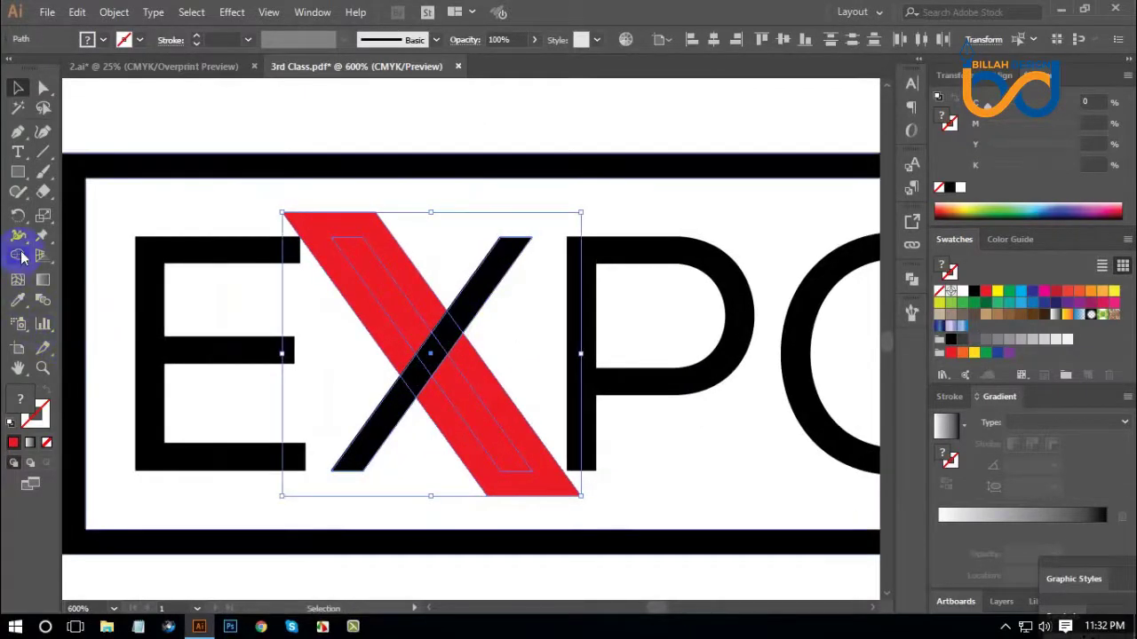
Use Shape Builder to cut the black stroke where the red offset crosses it.
left_click(19, 256)
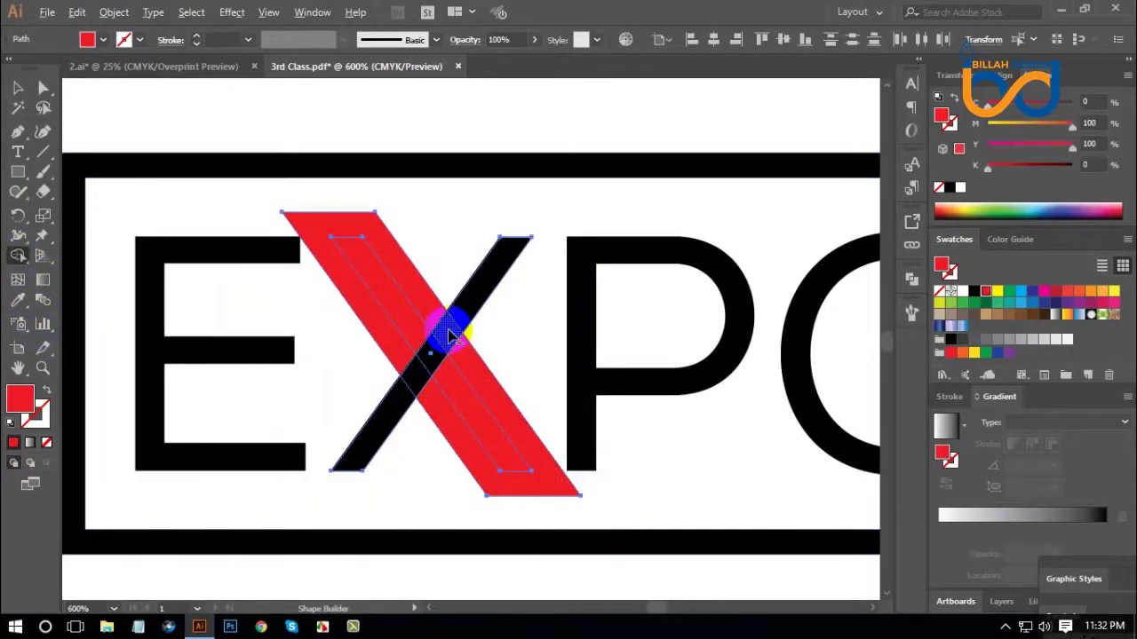
left_click(453, 345)
left_click(42, 89)
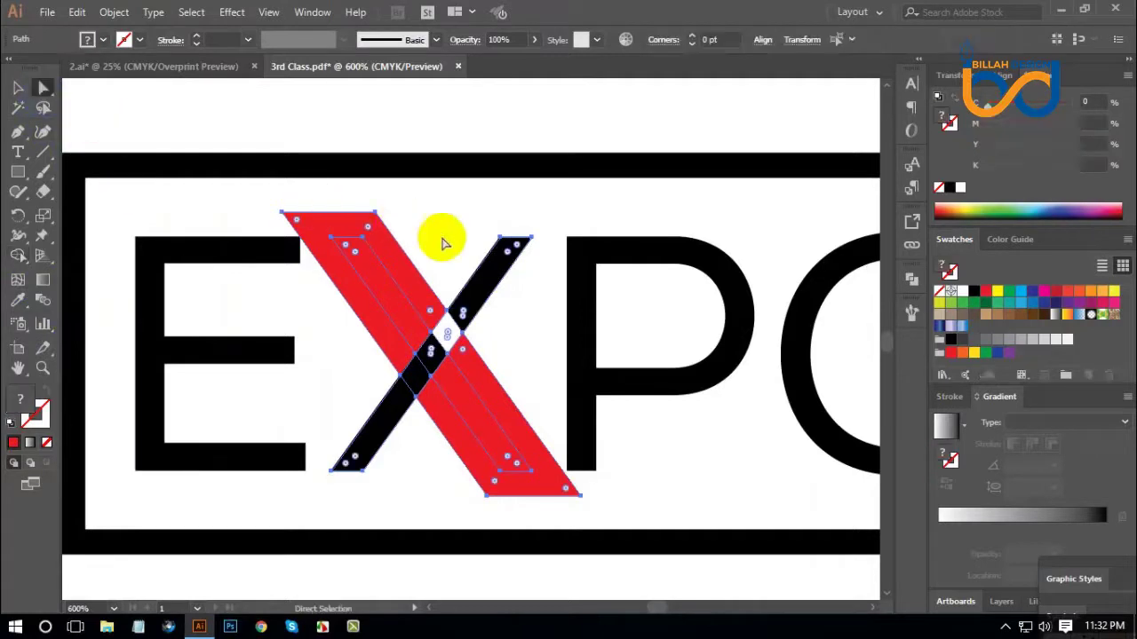
left_click(440, 242)
mouse_move(373, 236)
left_mouse_down()
mouse_move(551, 347)
mouse_move(517, 316)
left_mouse_up()
left_click(550, 346)
key("ctrl+z")
Stretch the black stroke's upper part up past the top of the frame.
scroll(518, 318, "up", 2)
scroll(511, 320, "up", 1)
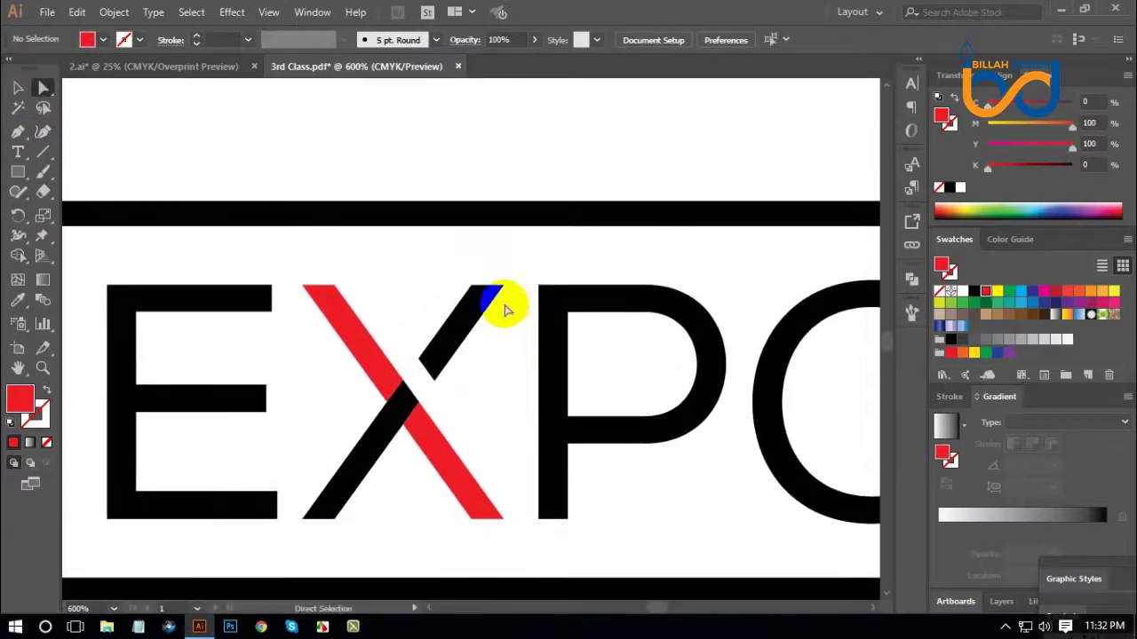
left_click(486, 286)
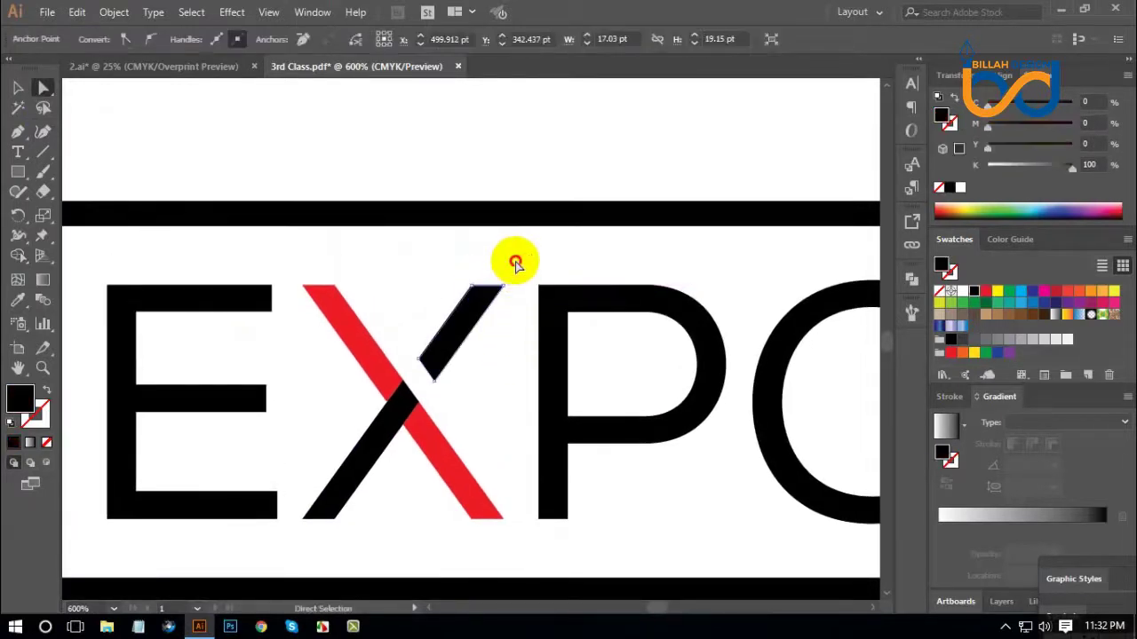
left_click(515, 261)
left_click_drag(486, 286, 597, 141)
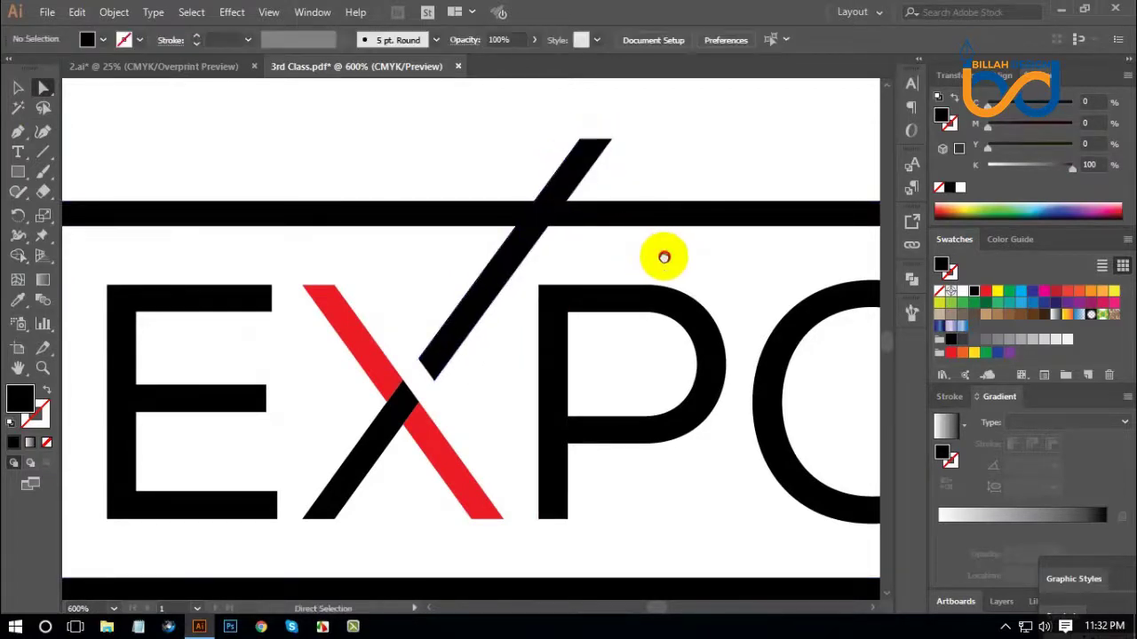
key("ctrl+minus")
key("ctrl+minus")
key("ctrl+minus")
left_click_drag(505, 303, 506, 303)
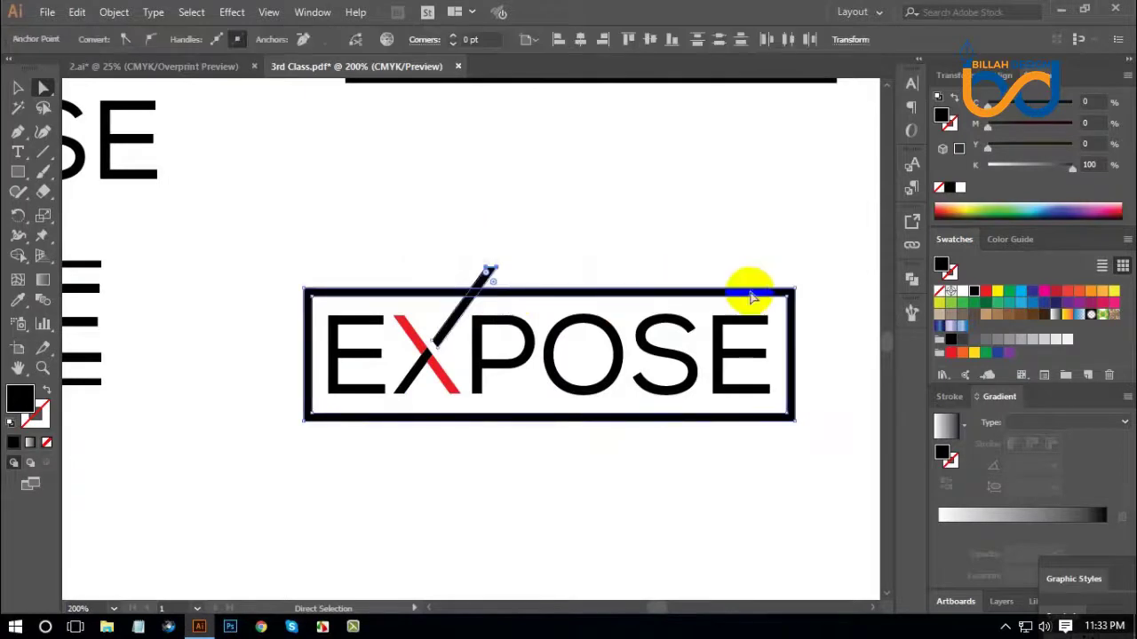
Divide the frame and slash with Pathfinder and fill the pieces black.
left_click(912, 284)
left_click(721, 356)
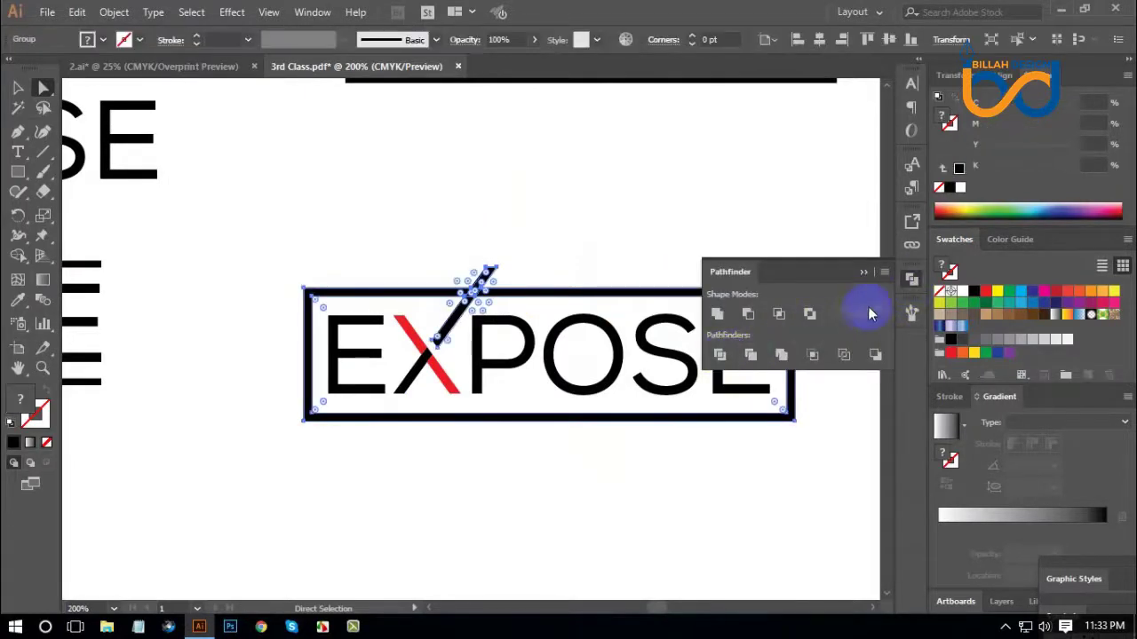
left_click(912, 285)
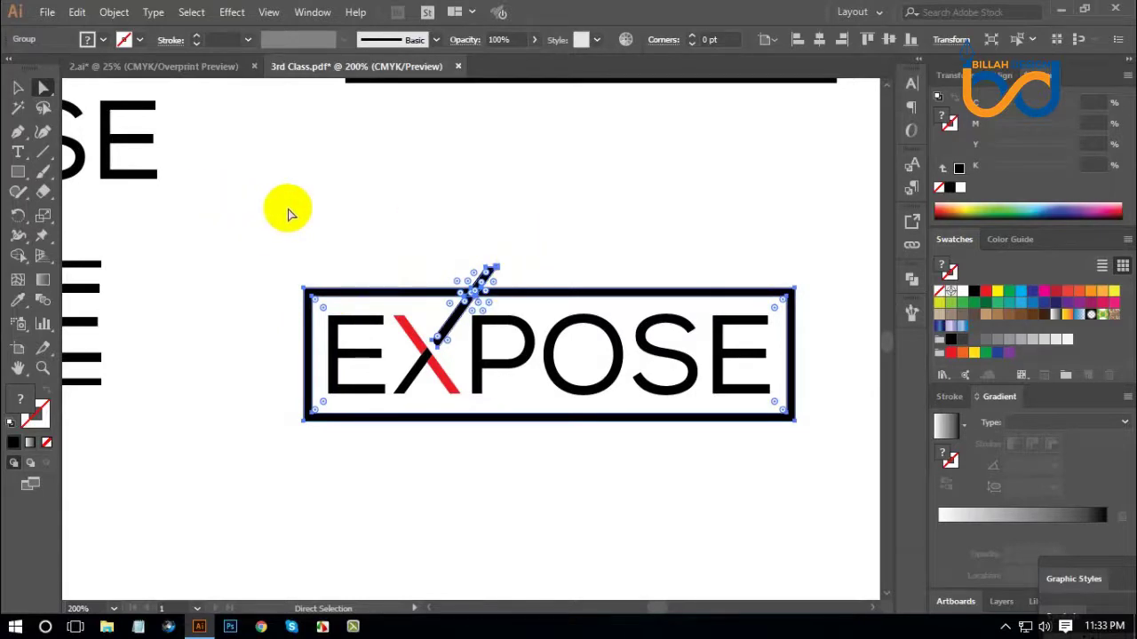
left_click(971, 295)
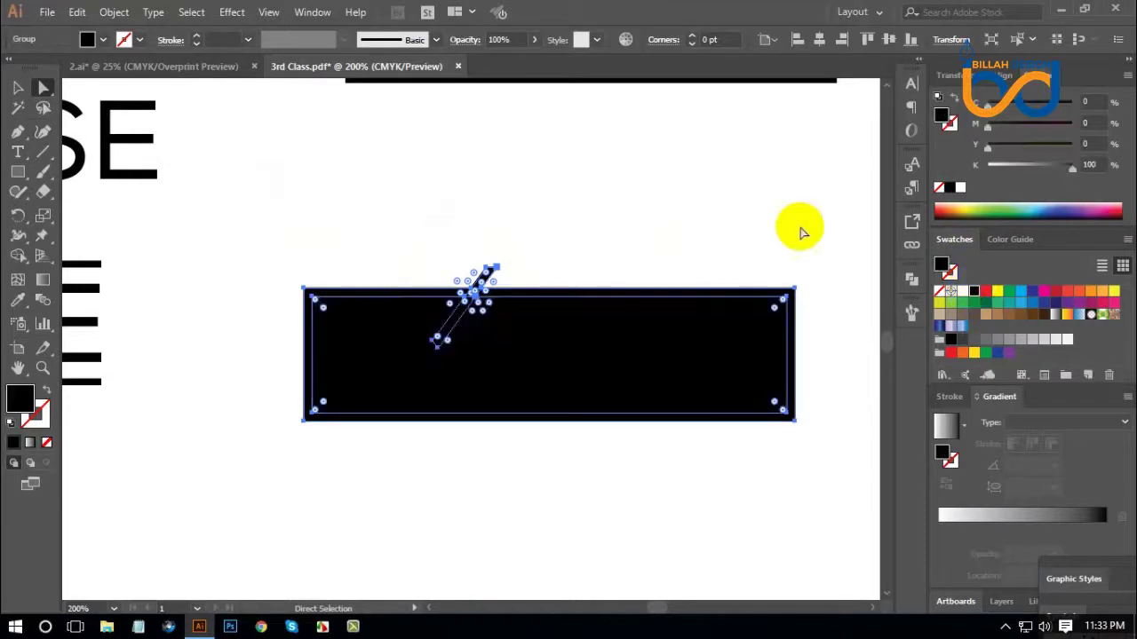
left_click_drag(617, 330, 684, 474)
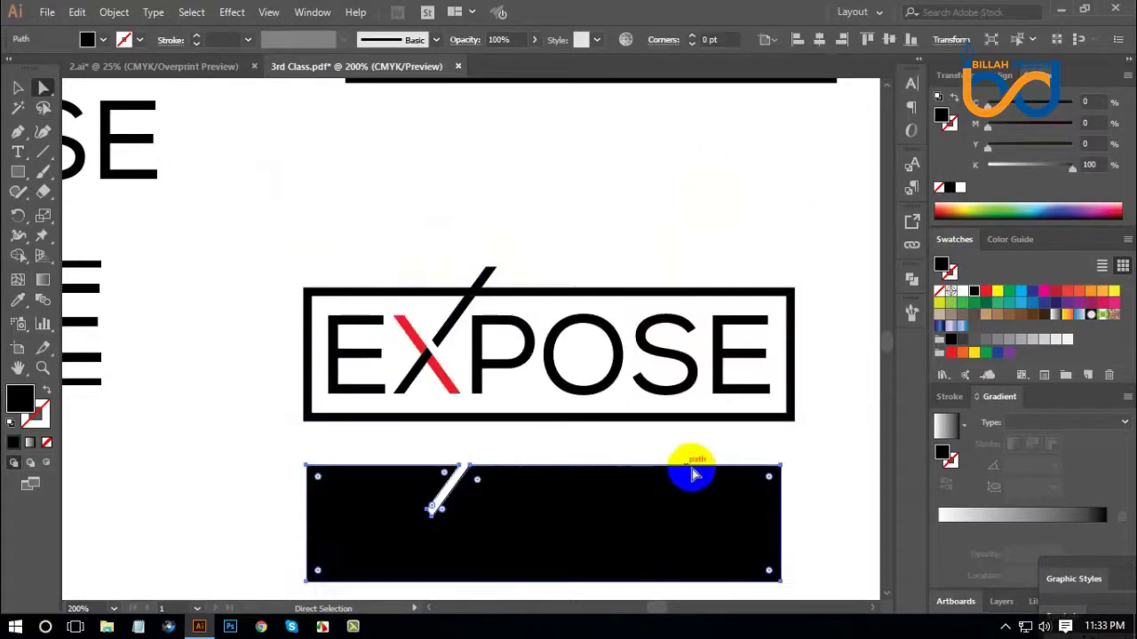
key("Delete")
Move the slash tip protruding above the frame away from the logo.
key("ctrl+equal")
key("ctrl+equal")
scroll(610, 216, "up", 1)
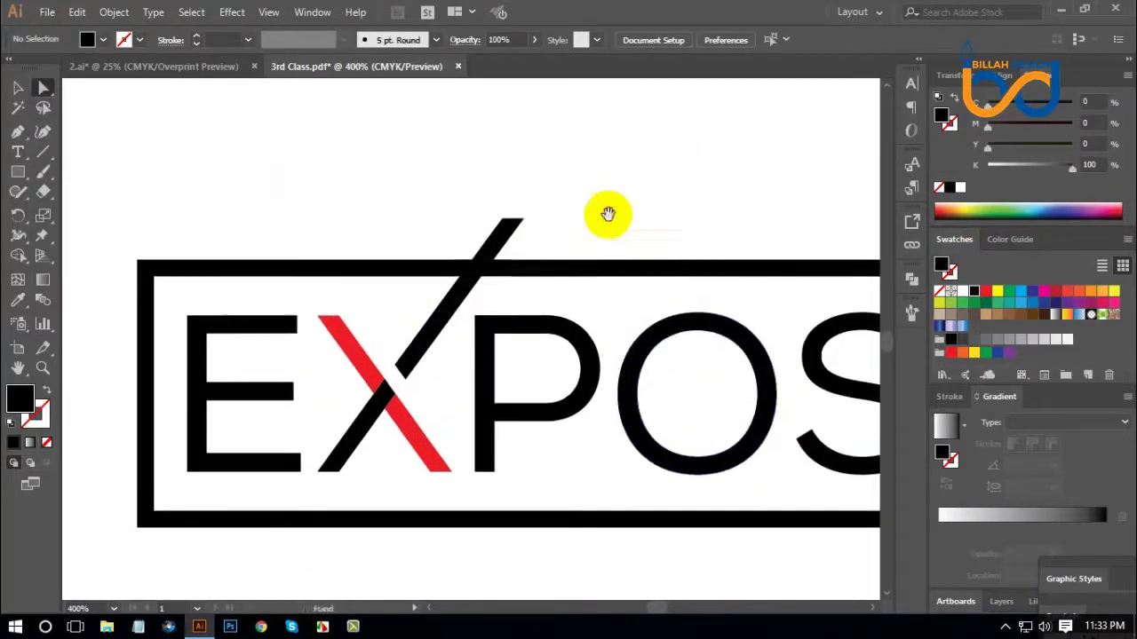
key("a")
mouse_move(506, 239)
left_mouse_down()
mouse_move(574, 191)
mouse_move(495, 263)
left_mouse_up()
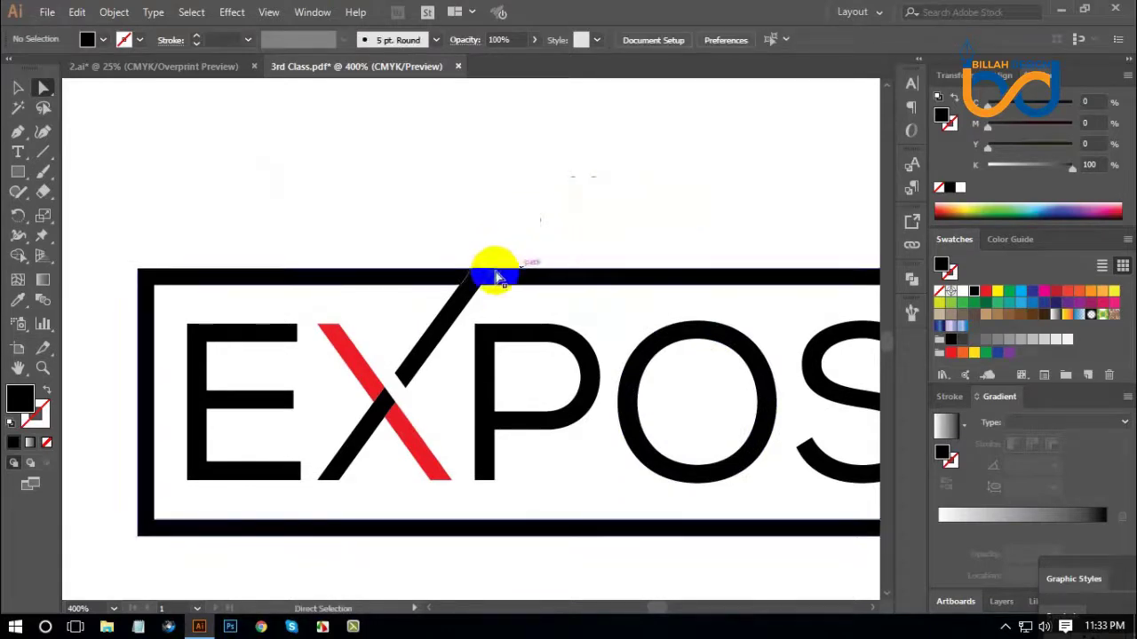
Create a 5 pt offset path around the end of the slash.
left_click(115, 13)
mouse_move(175, 370)
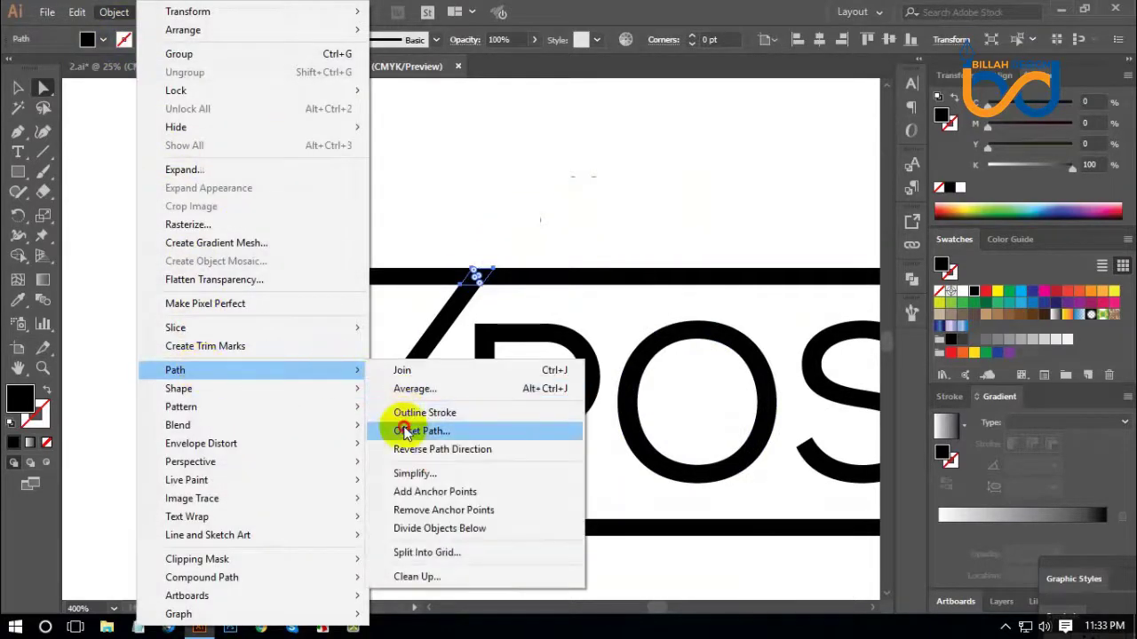
left_click(404, 432)
left_click(673, 535)
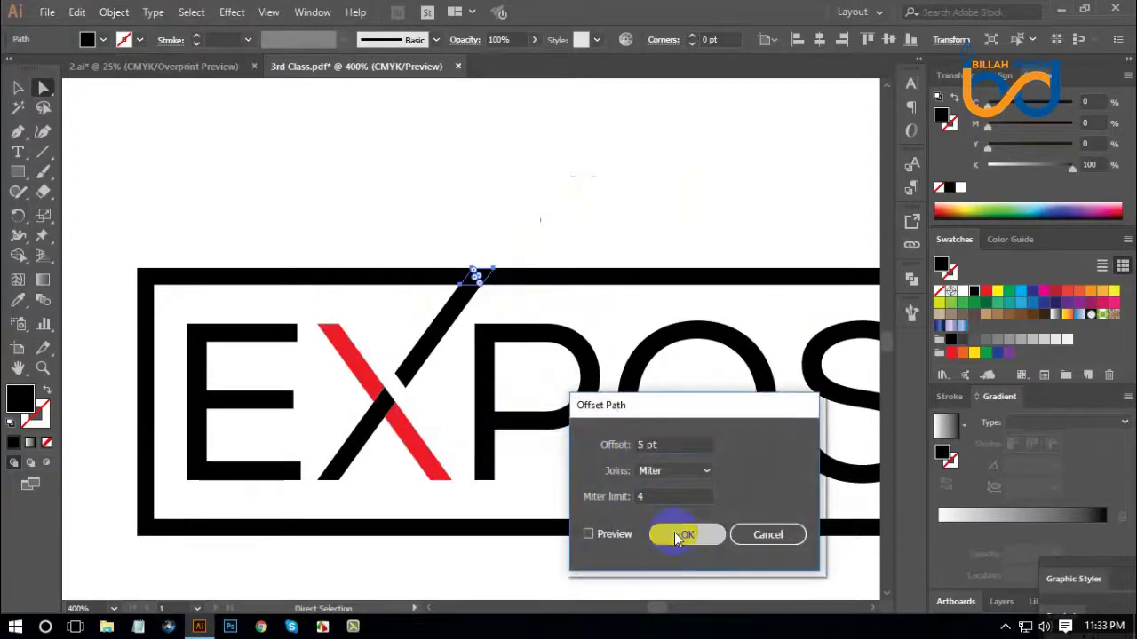
Cut the frame's top edge with the offset shape using Shape Builder, and delete the leftover piece.
left_click(402, 284)
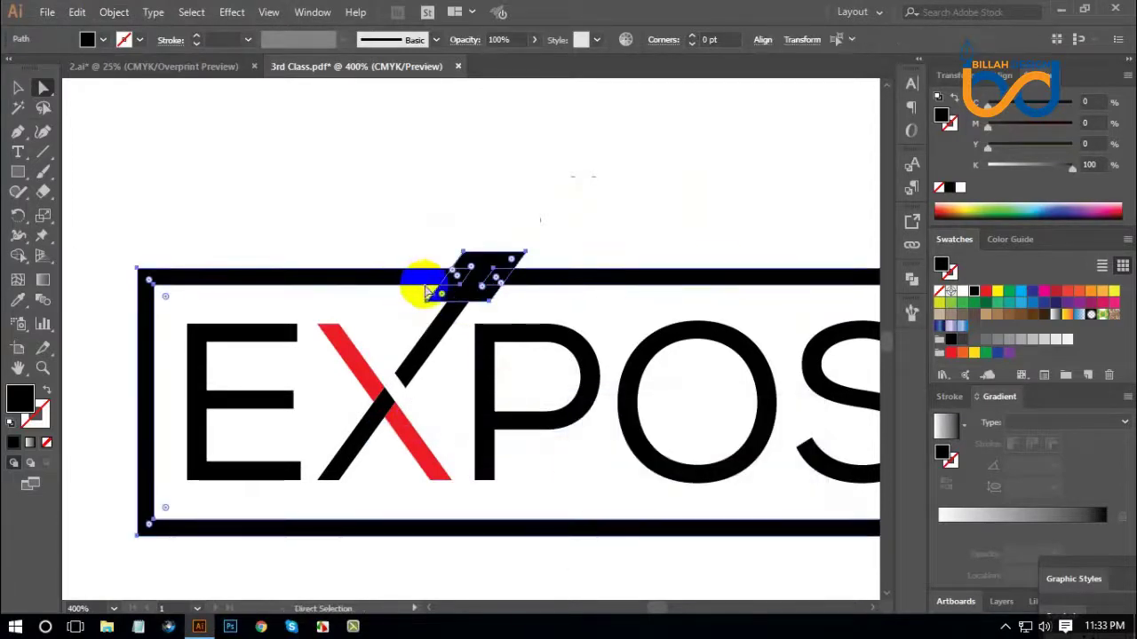
left_click_drag(406, 228, 530, 299)
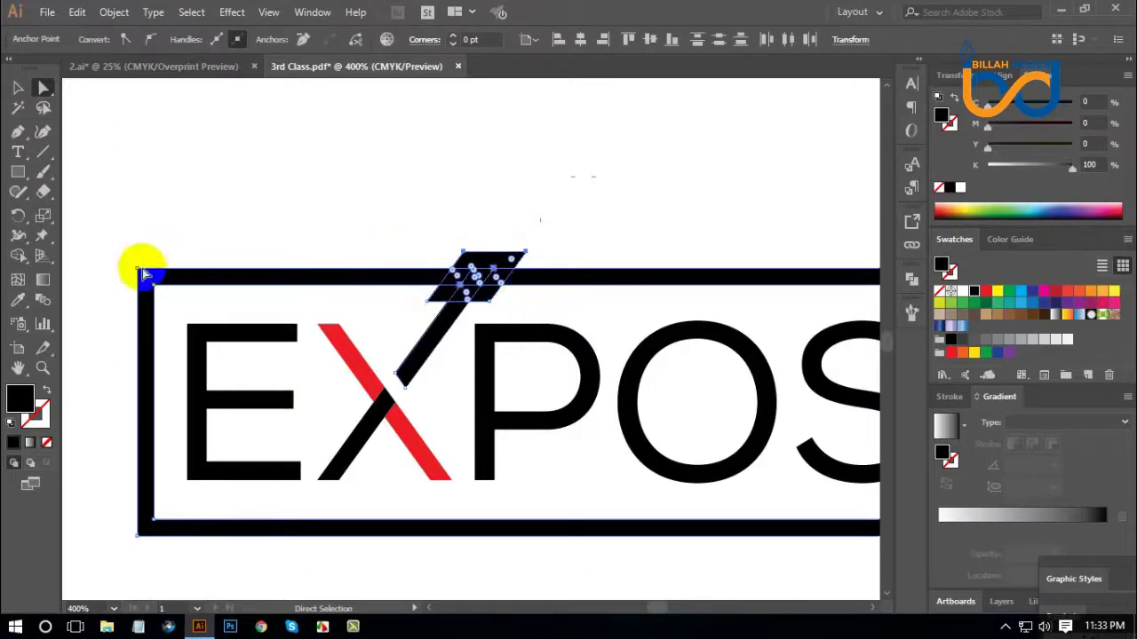
left_click(18, 255)
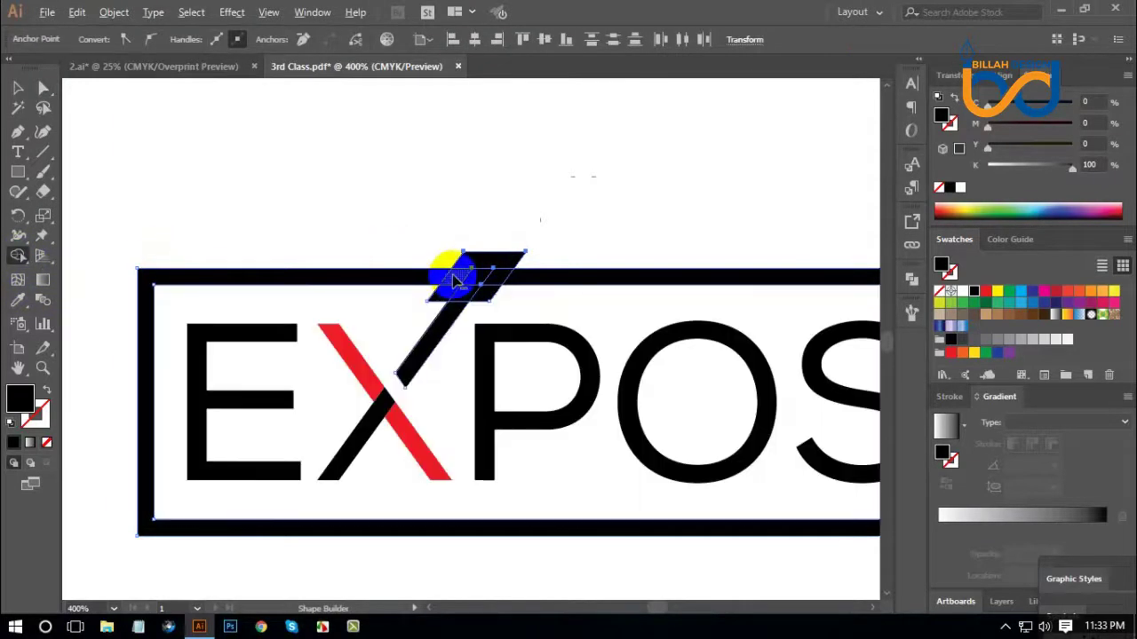
left_click(455, 273, "alt")
left_click(43, 87)
left_click(329, 188)
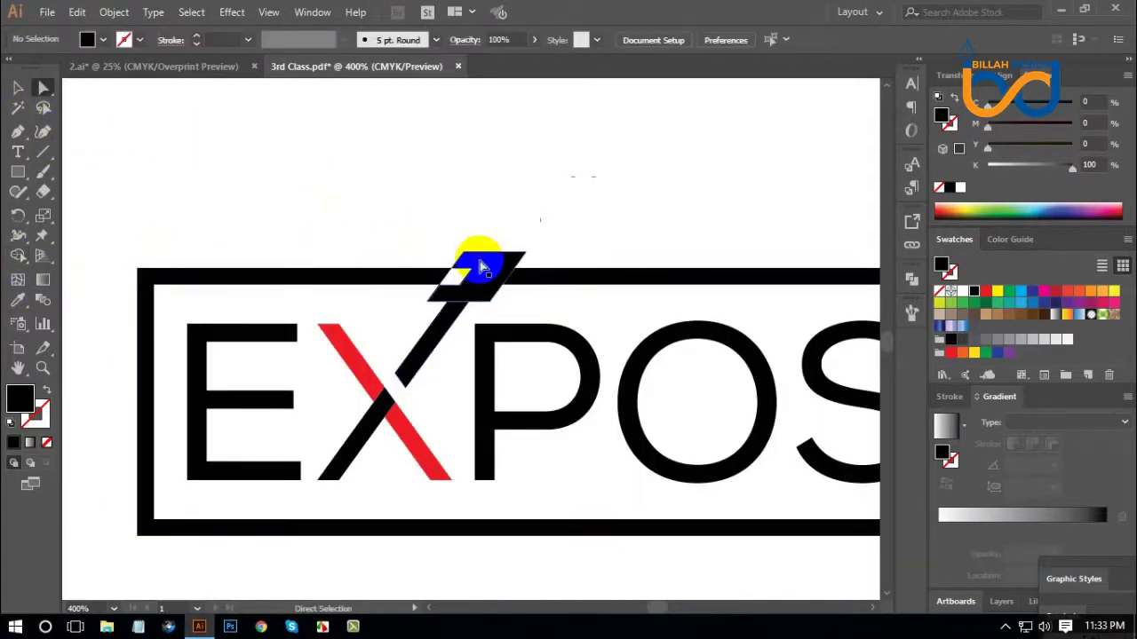
left_click_drag(477, 257, 548, 171)
key("Delete")
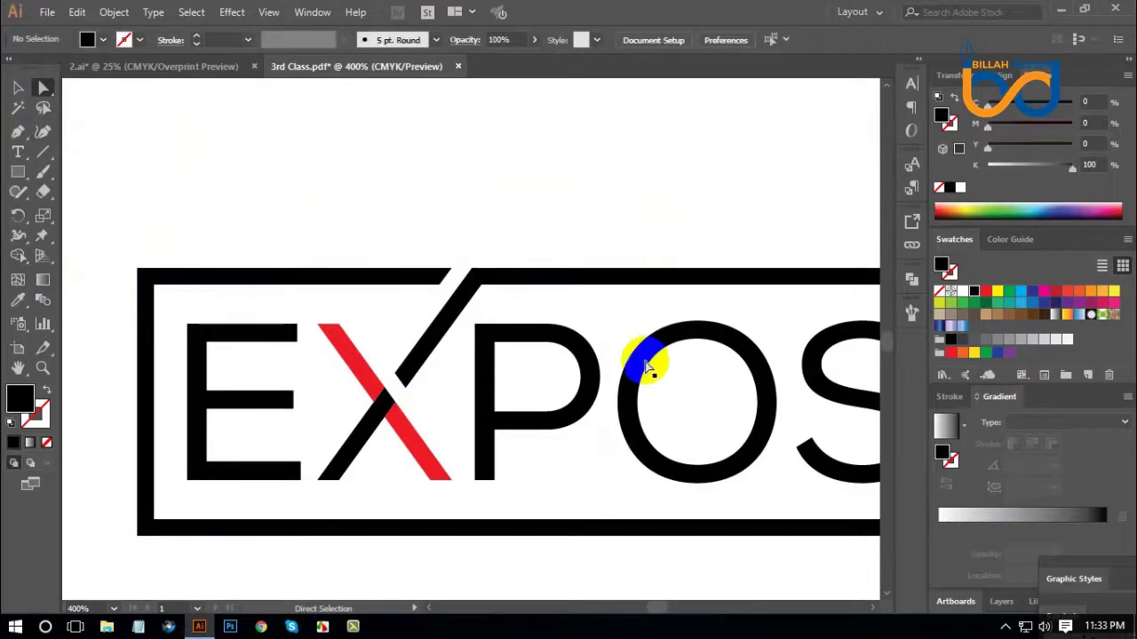
key("ctrl+minus")
key("ctrl+minus")
key("ctrl+minus")
key("ctrl+minus")
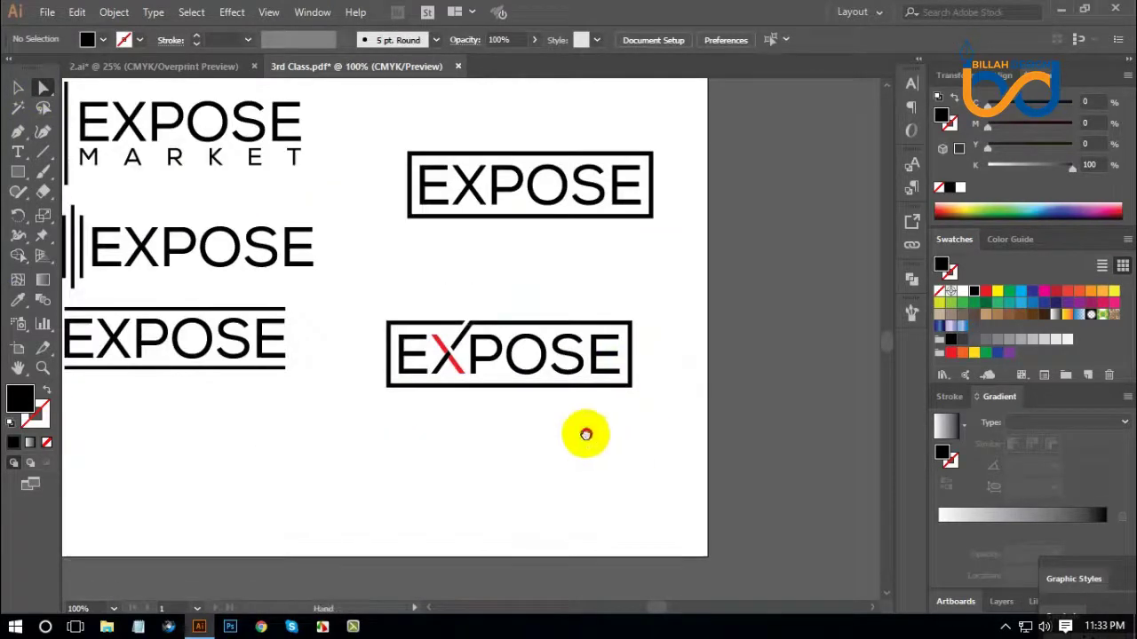
Unite the whole lower EXPOSE logo into one shape with Pathfinder.
scroll(583, 432, "down", 1)
left_click_drag(365, 265, 708, 375)
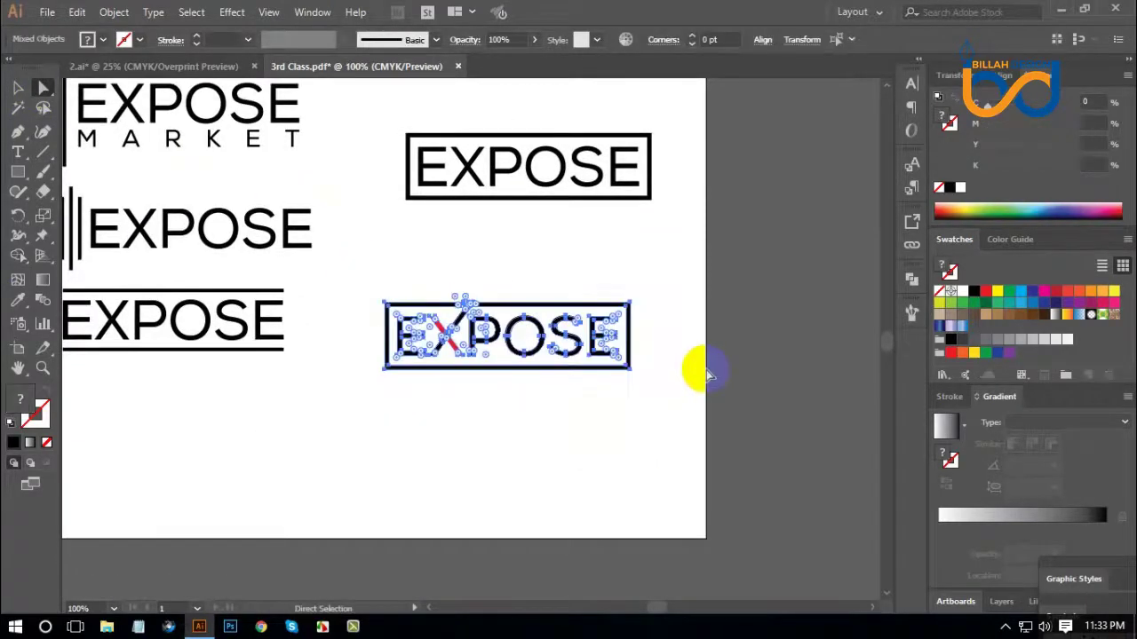
left_click(913, 280)
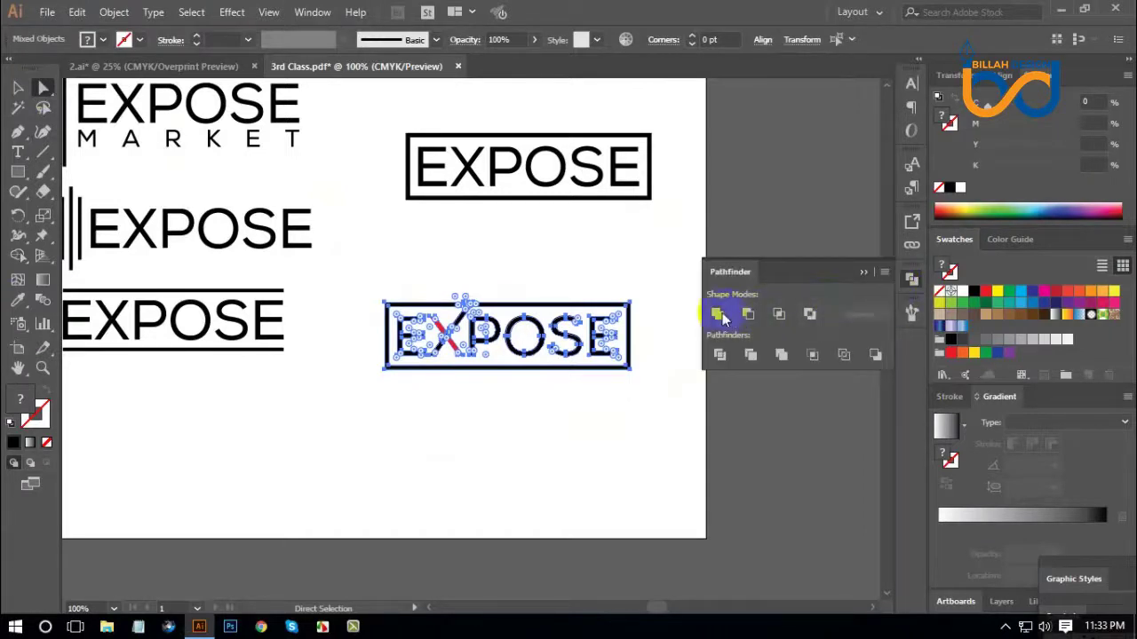
left_click(718, 314)
left_click(913, 280)
left_click(627, 426)
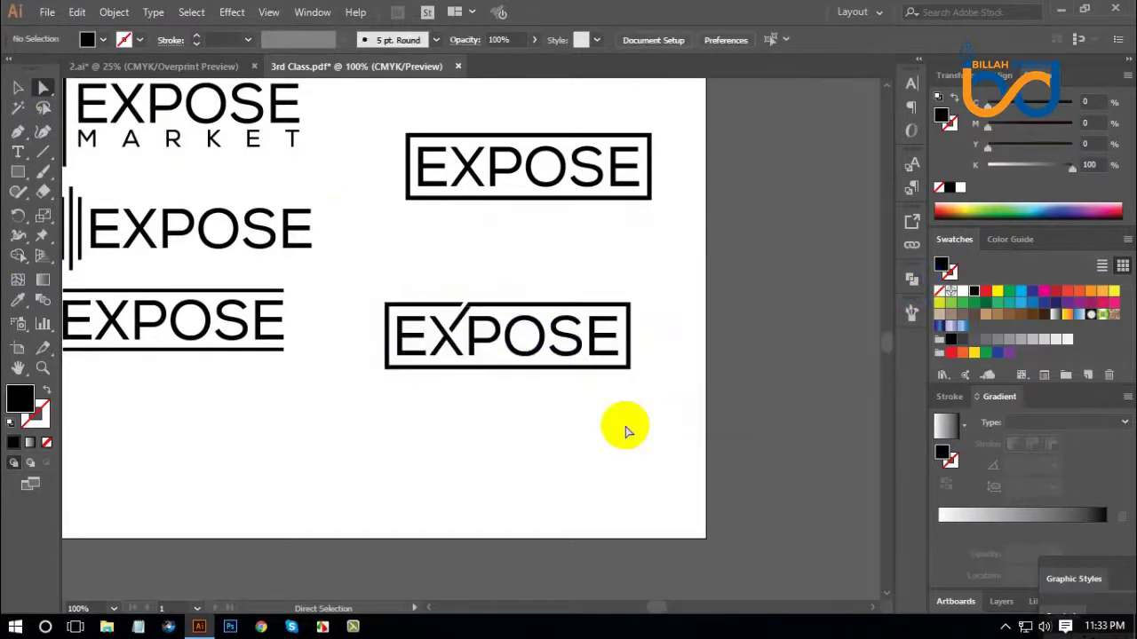
left_click(486, 313)
left_click(565, 450)
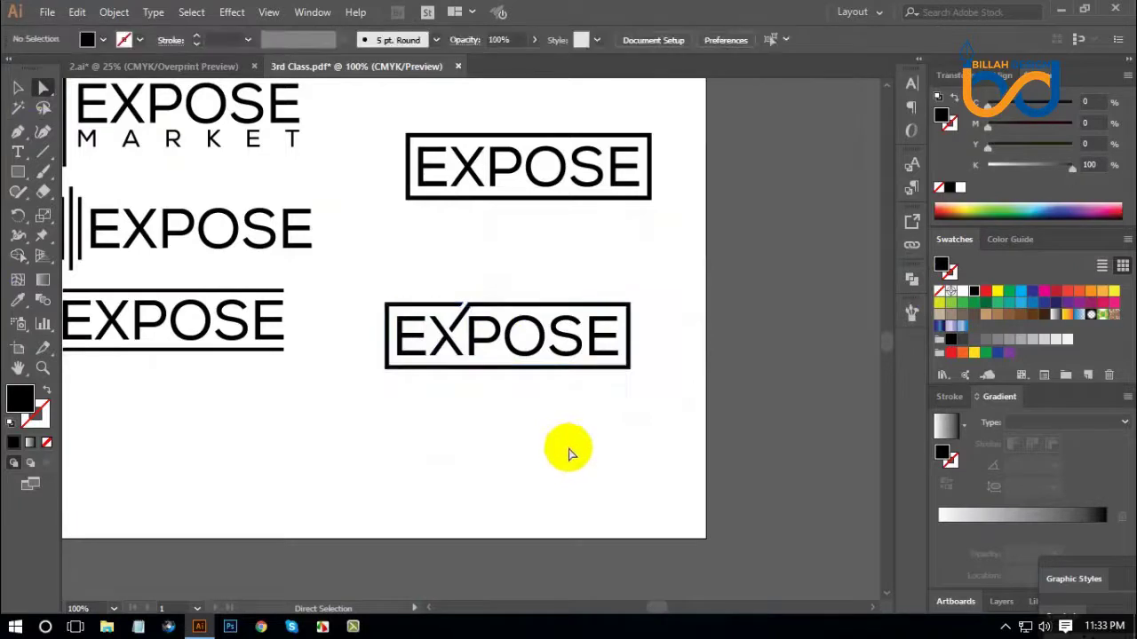
Drag the X slash's top anchor up to meet the top bar.
key("ctrl+plus")
key("ctrl+plus")
key("ctrl+plus")
key("ctrl+plus")
key("ctrl+plus")
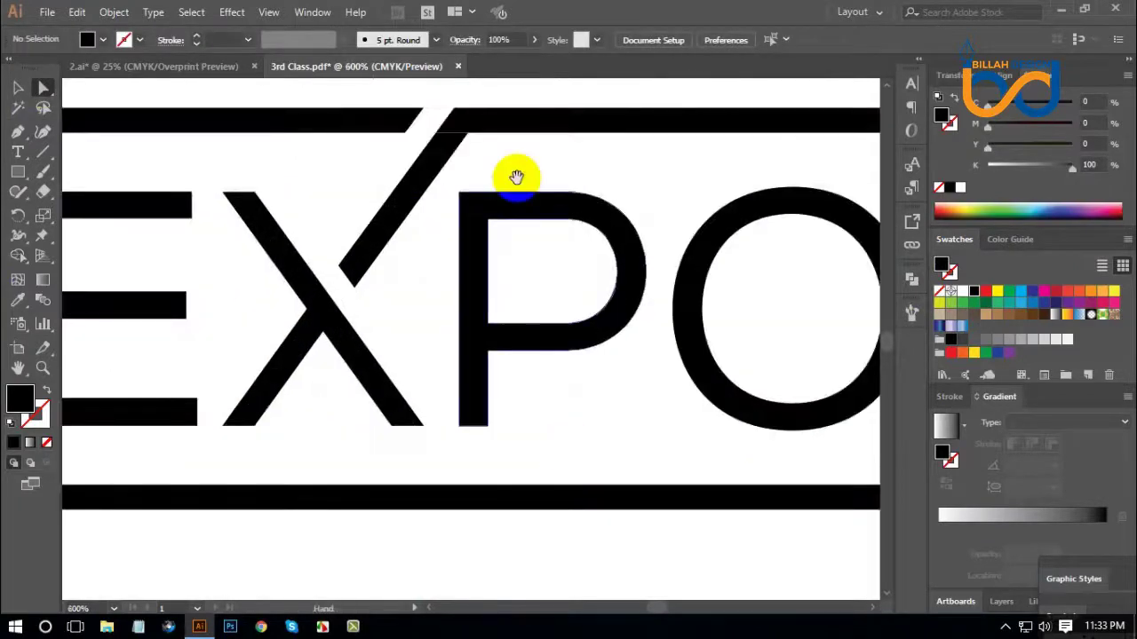
left_click(480, 268)
left_click(516, 279)
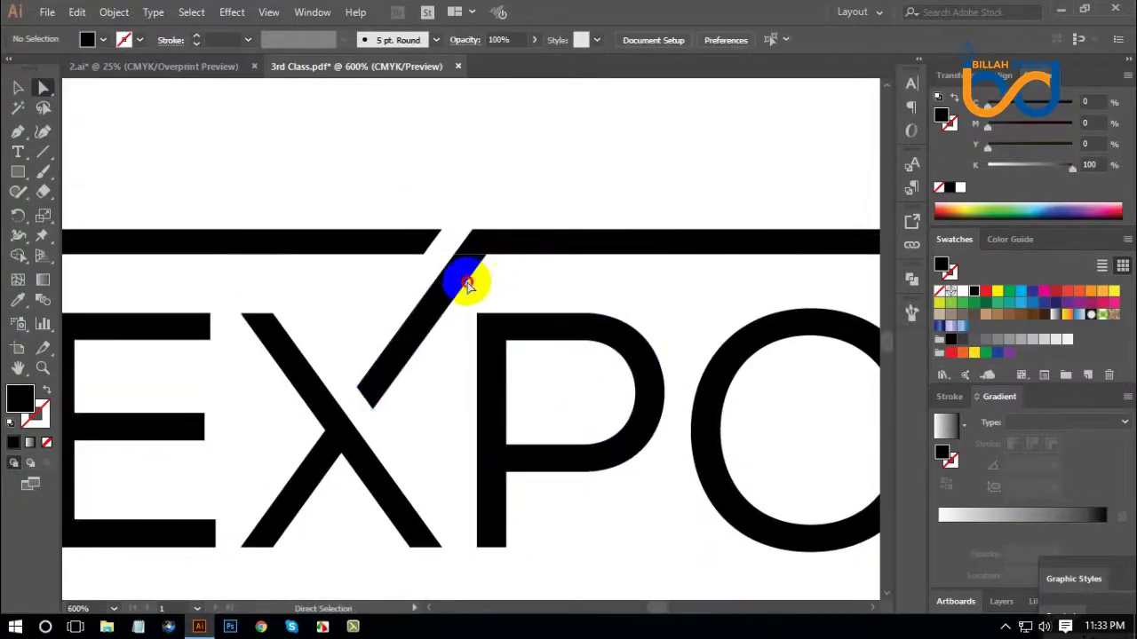
left_click(474, 292)
left_click(444, 309)
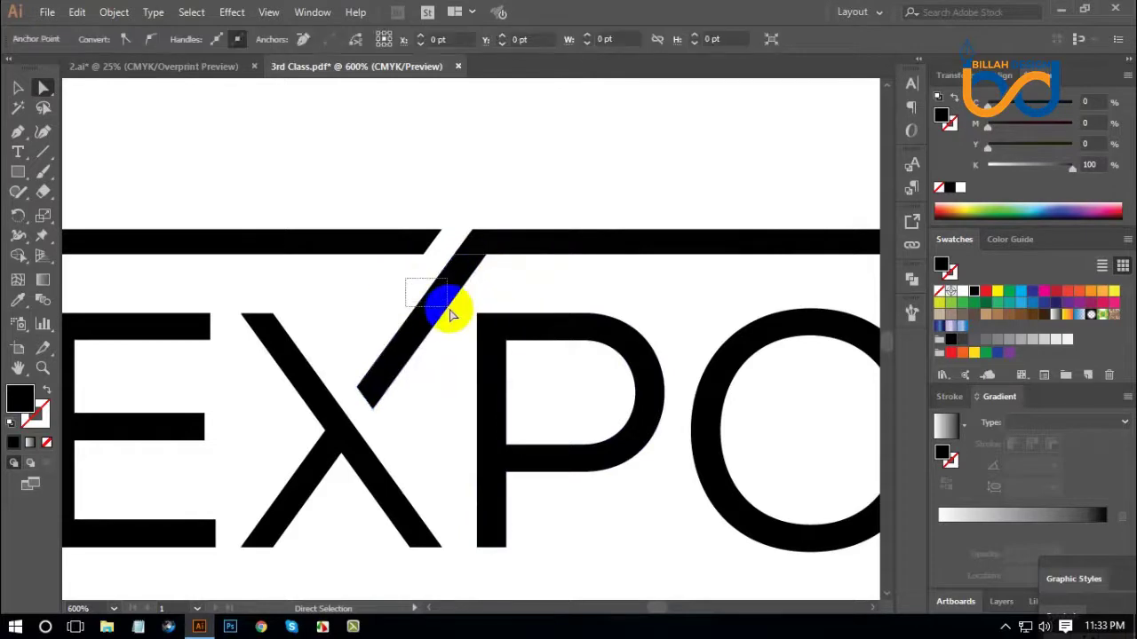
left_click(428, 259)
left_click(455, 277)
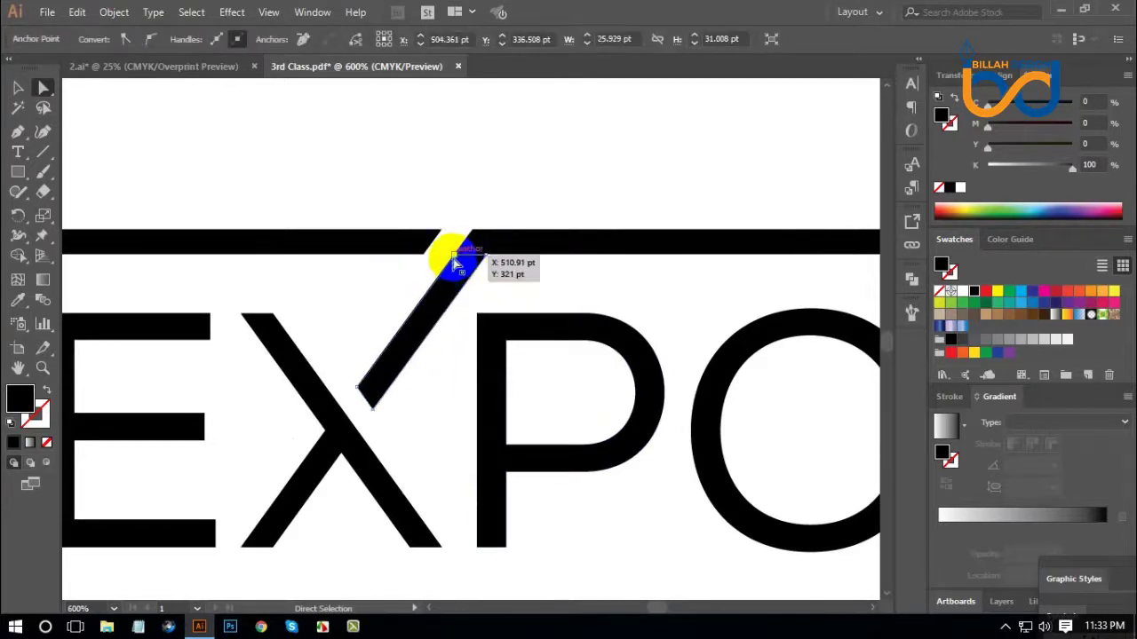
mouse_move(455, 265)
left_mouse_down()
mouse_move(480, 241)
mouse_move(464, 233)
mouse_move(466, 262)
left_mouse_up()
left_click(469, 246)
Unite the slash and the top bar into one continuous shape.
left_click(553, 291)
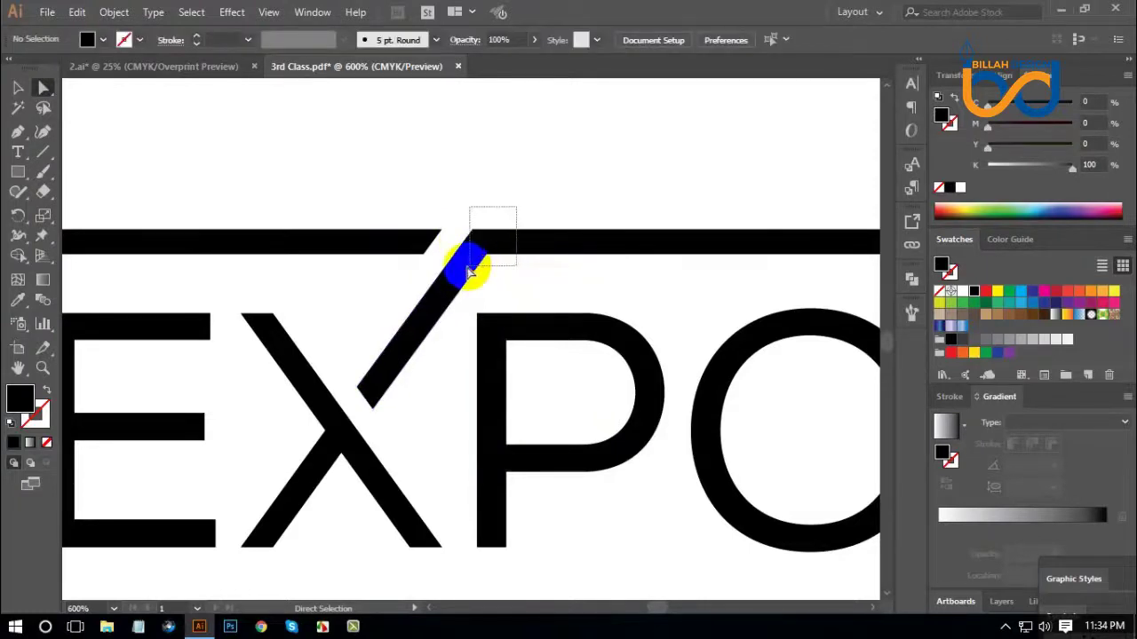
left_click(912, 281)
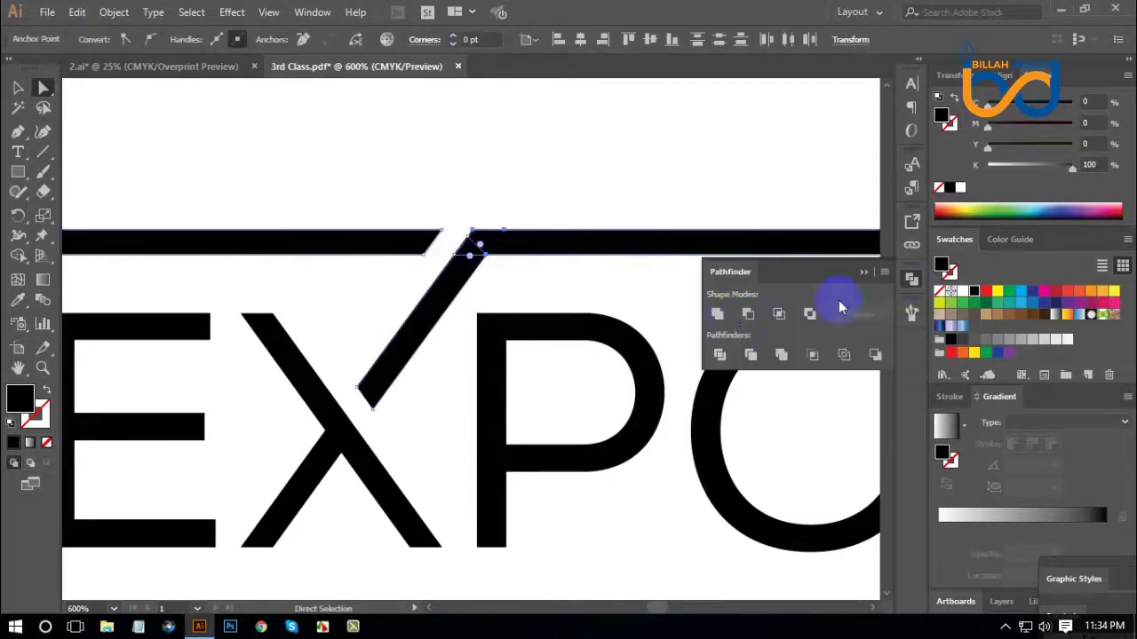
left_click(718, 315)
left_click(667, 307)
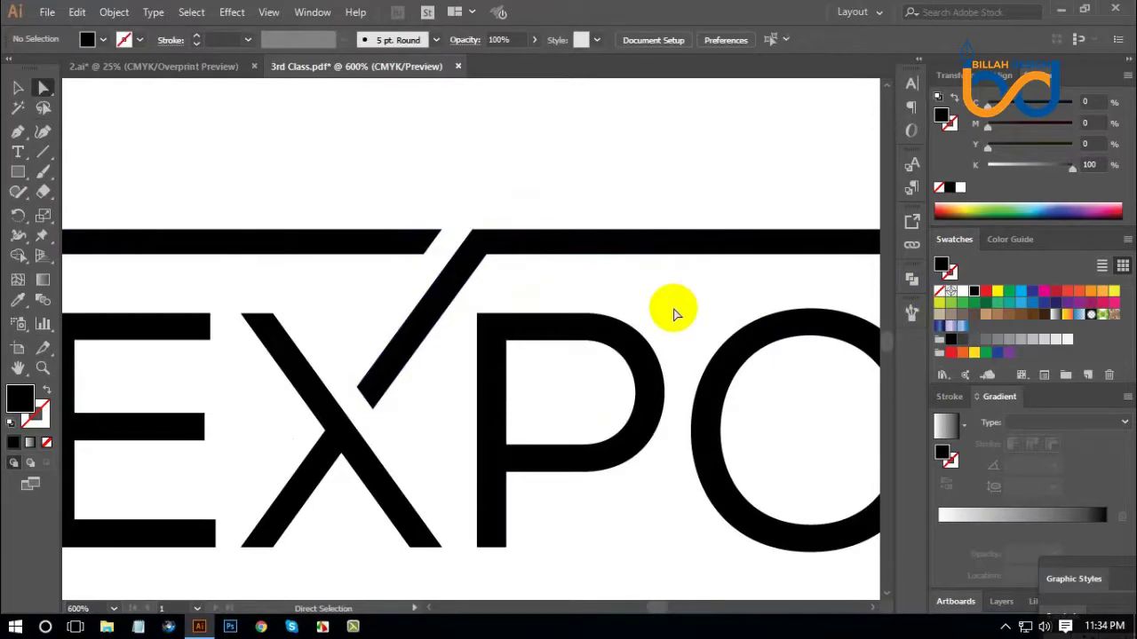
key("ctrl+minus")
key("ctrl+minus")
key("ctrl+minus")
key("ctrl+minus")
key("ctrl+minus")
key("ctrl+minus")
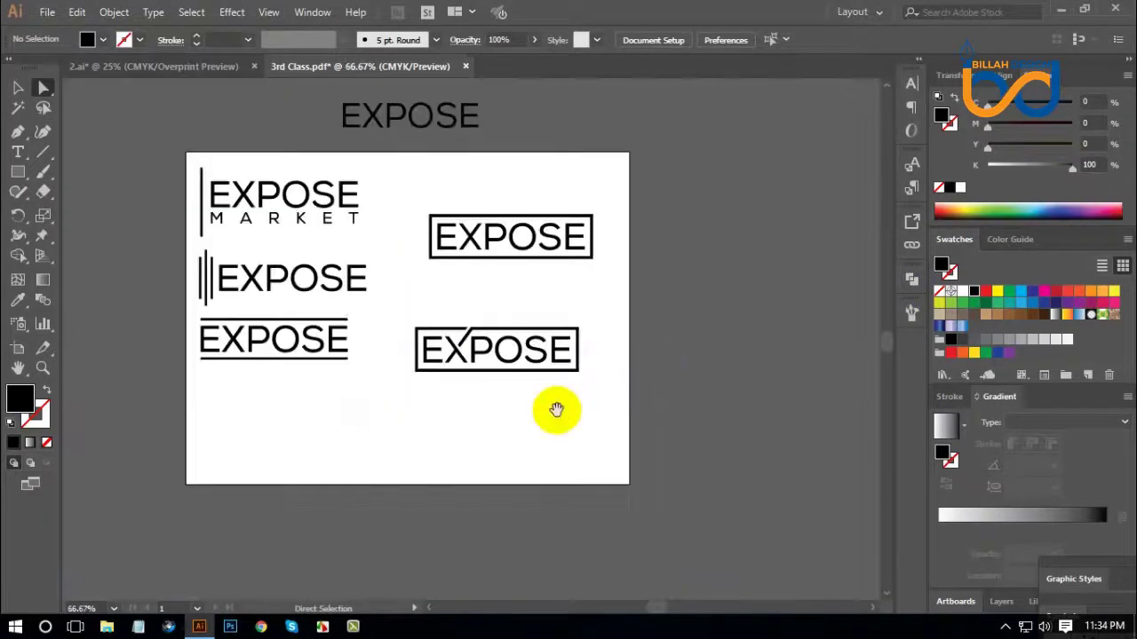
Move the slashed-X boxed logo into the left column and scale it down slightly.
left_click_drag(555, 409, 571, 393)
left_click(18, 88)
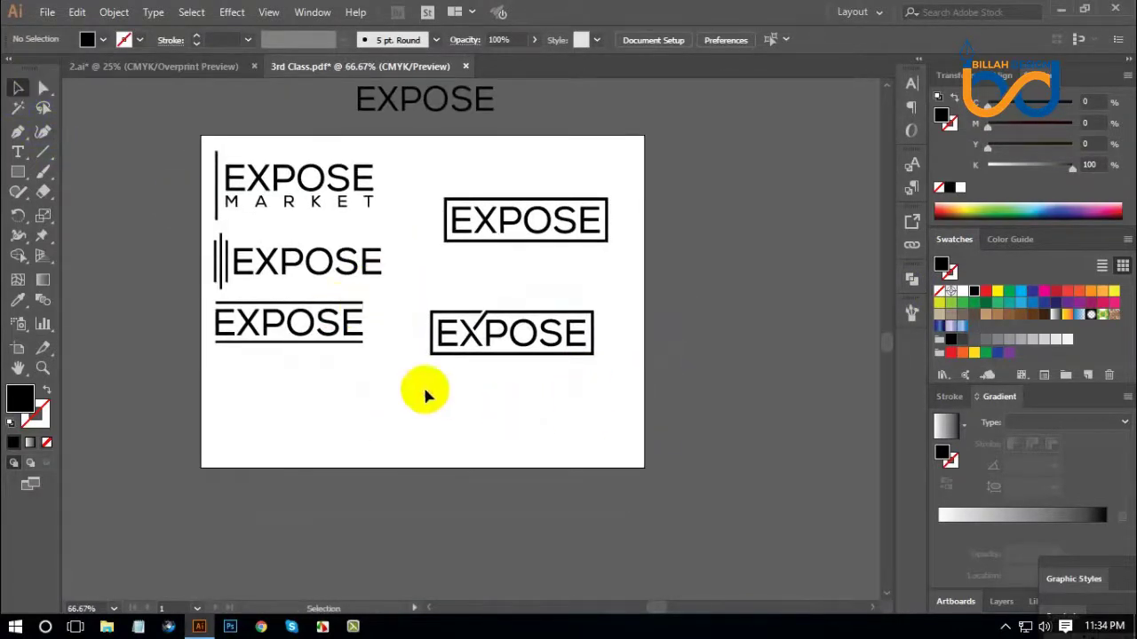
left_click_drag(427, 393, 616, 287)
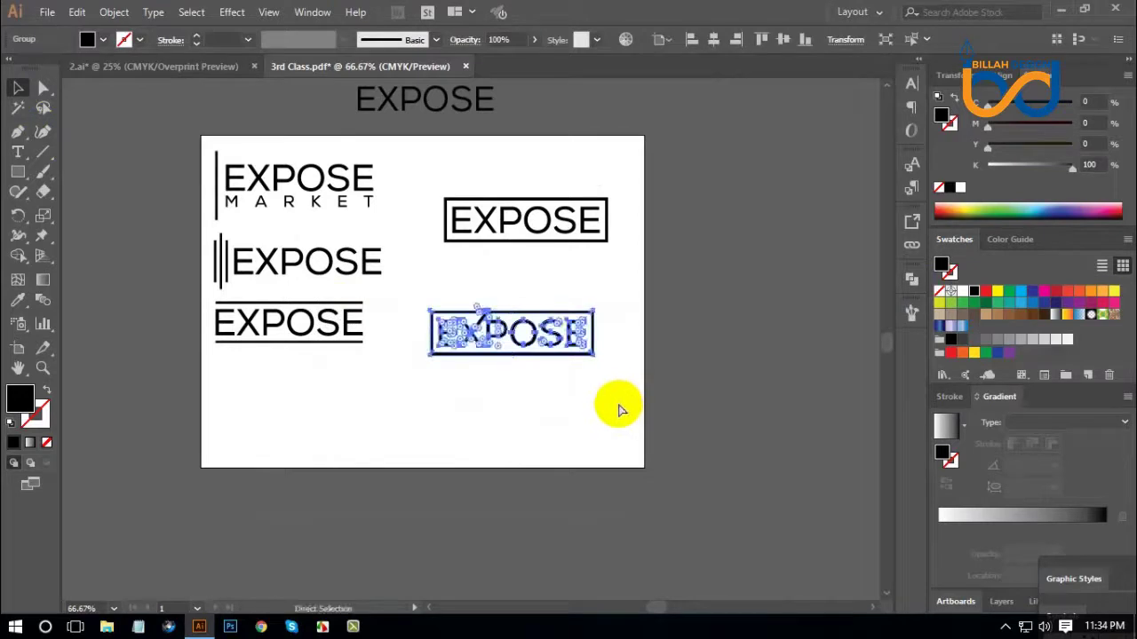
left_click_drag(539, 334, 351, 396)
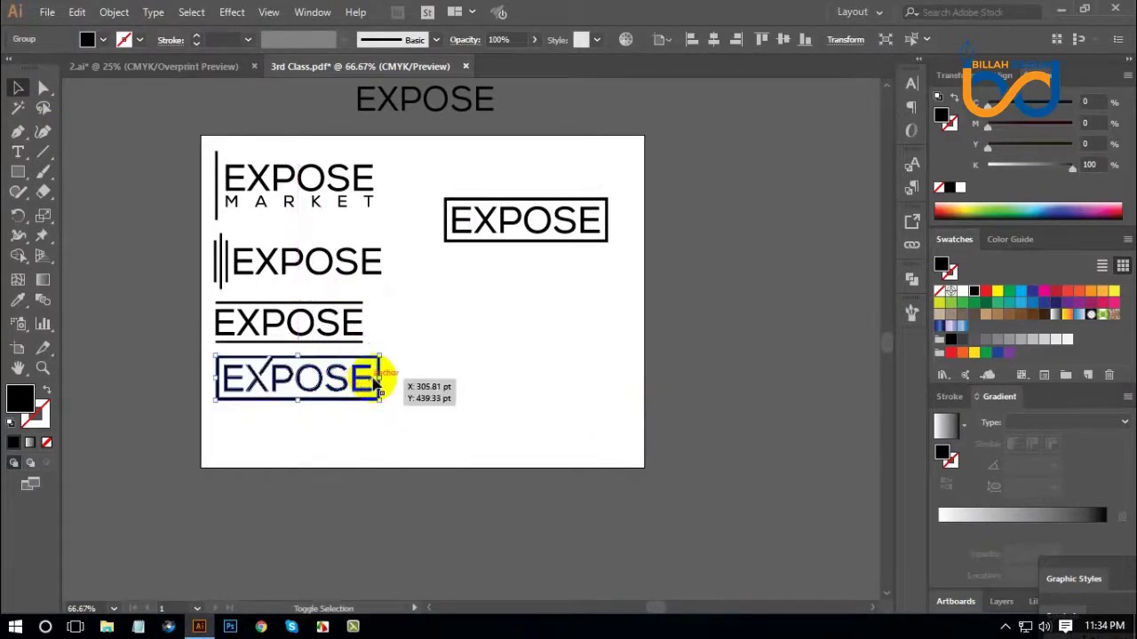
left_click_drag(379, 379, 355, 380)
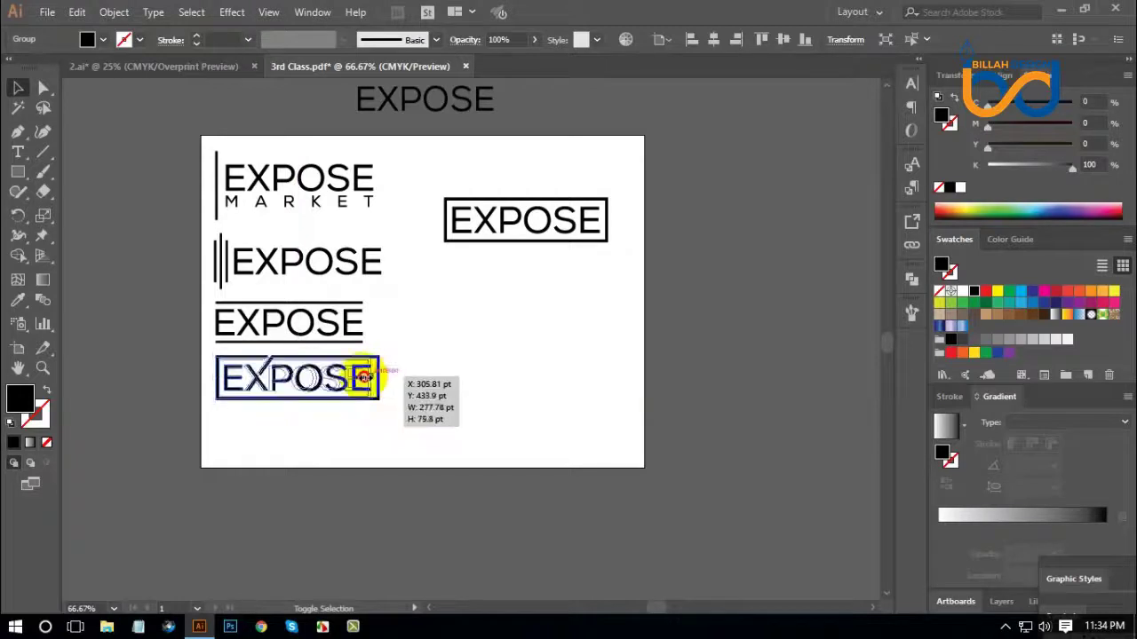
left_click(503, 390)
Alt-drag a copy of the top-right boxed EXPOSE logo below it.
left_click_drag(503, 344, 518, 364)
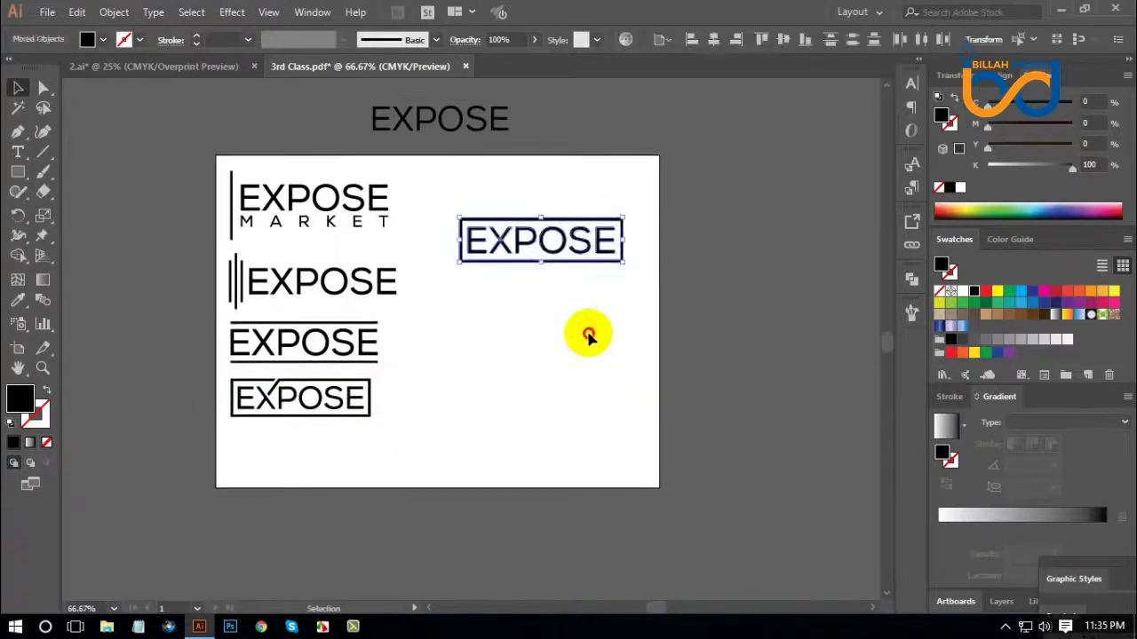
left_click_drag(430, 301, 629, 227)
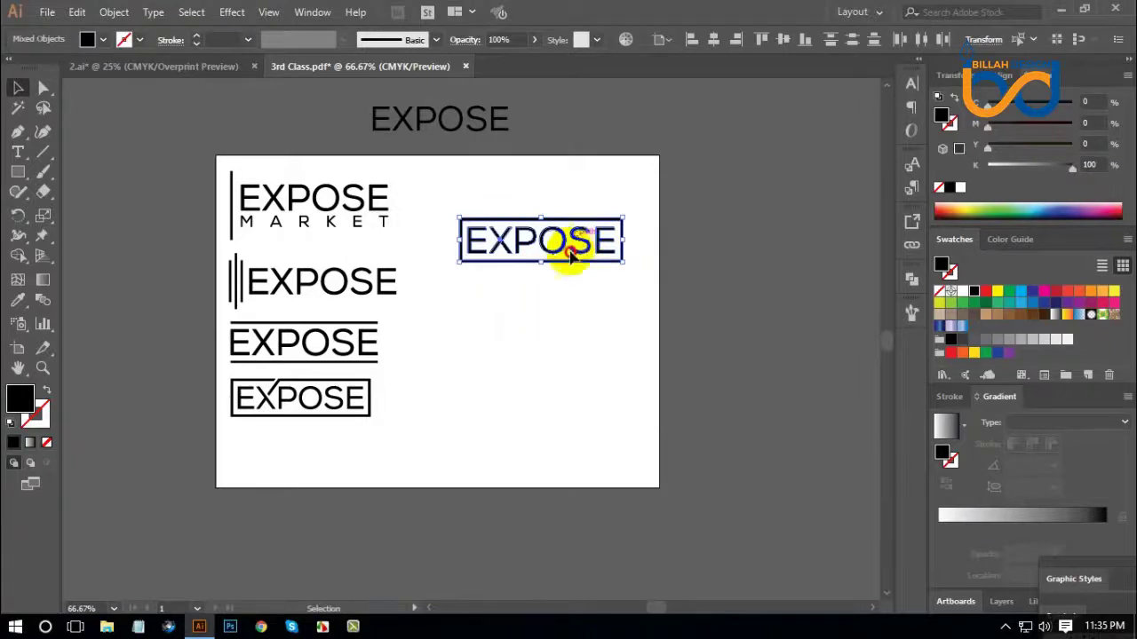
left_click_drag(571, 256, 565, 356)
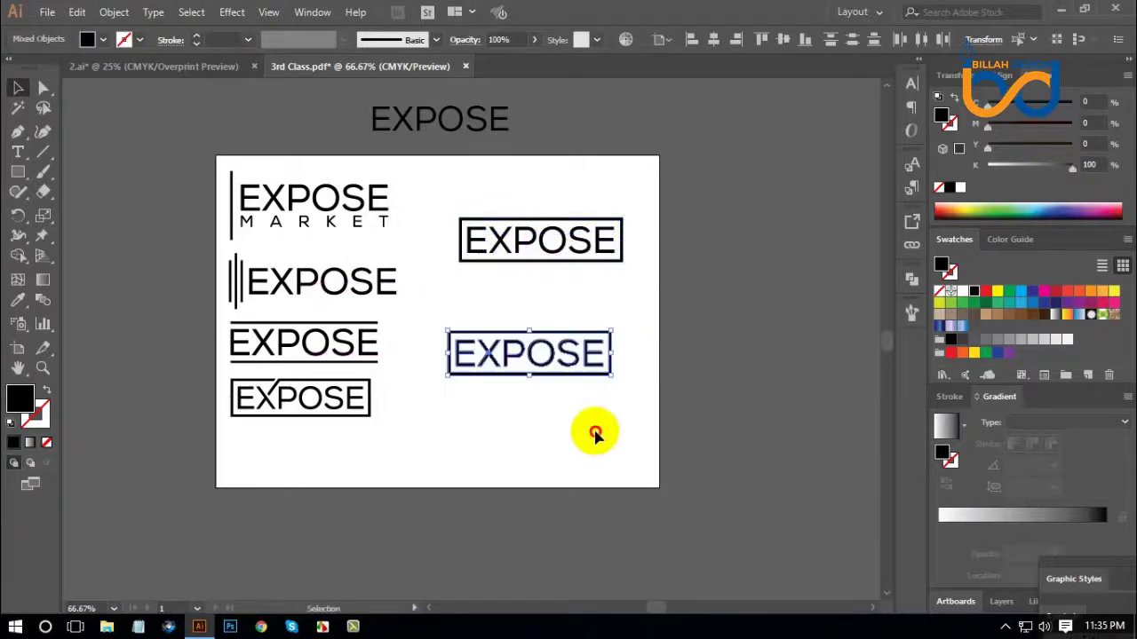
Merge the copied box and lettering with Pathfinder and fill it red.
left_click(593, 426)
key("ctrl+equal")
key("ctrl+equal")
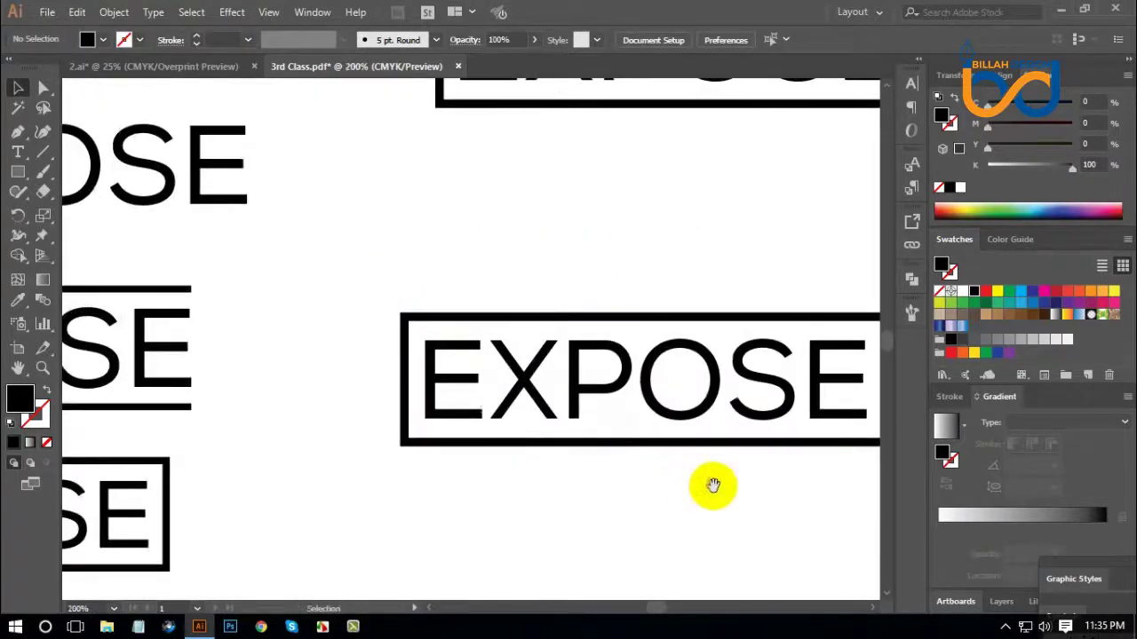
left_click_drag(710, 482, 617, 418)
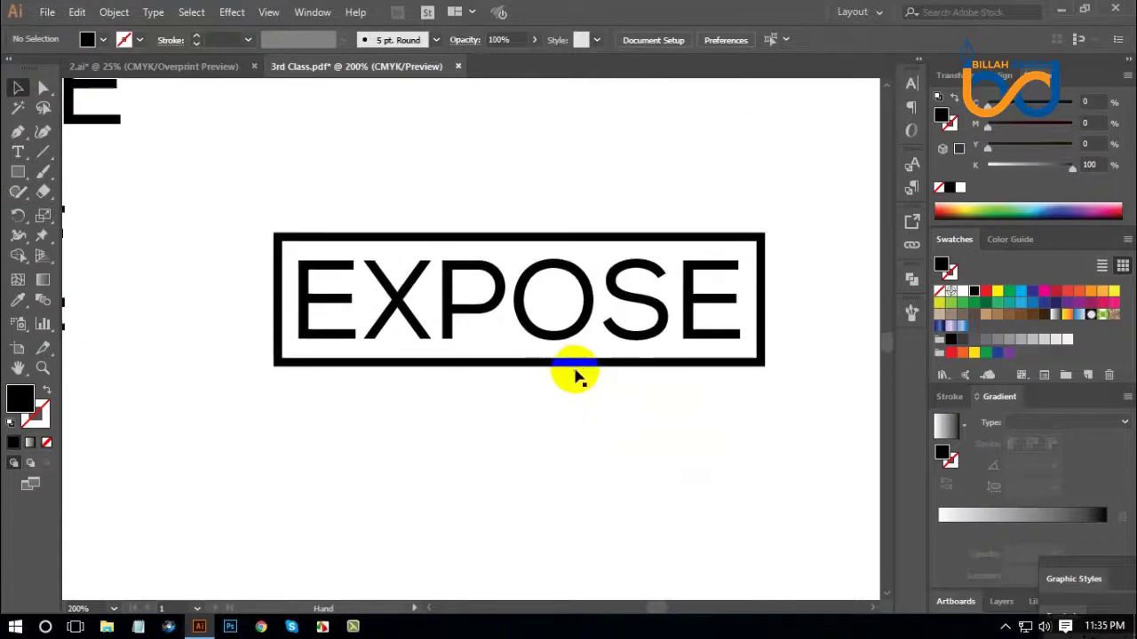
left_click(493, 273)
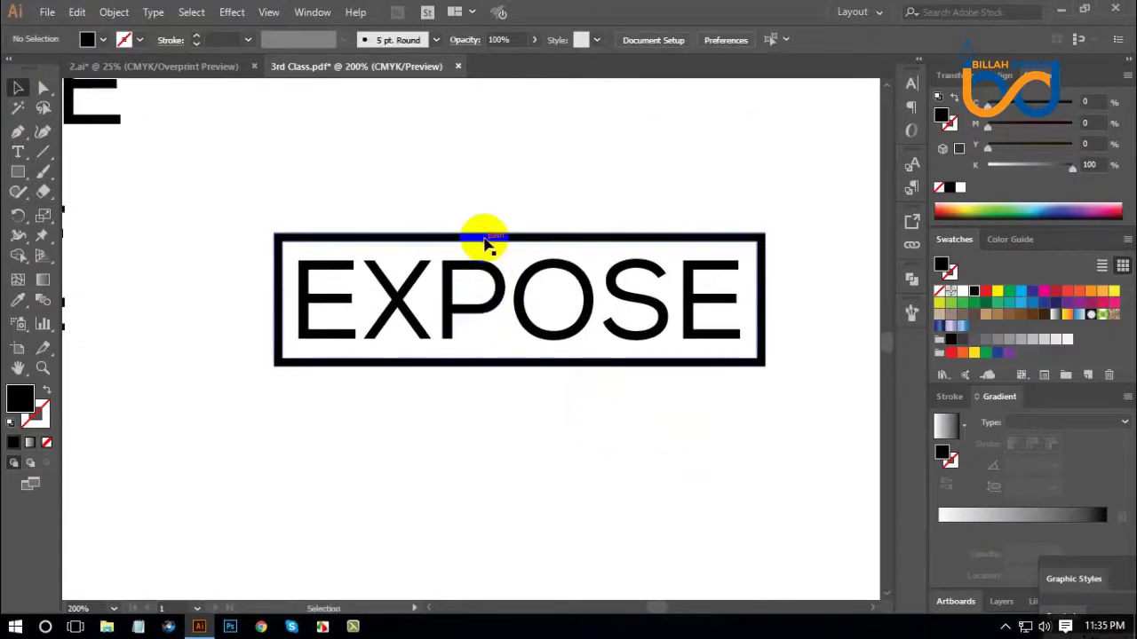
left_click(911, 280)
left_click(717, 314)
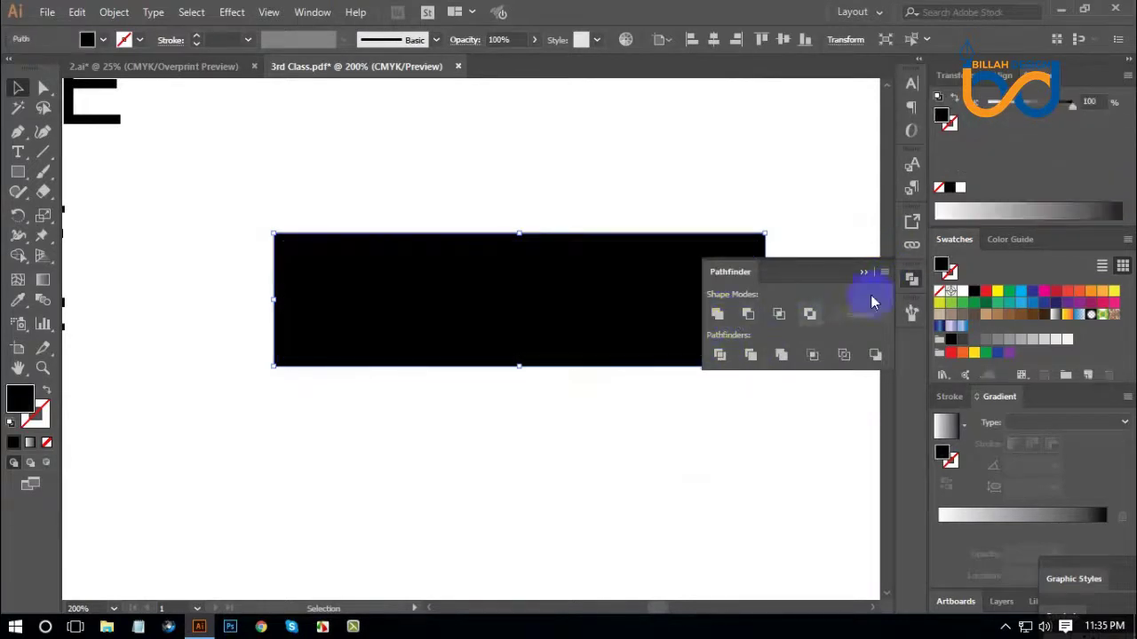
left_click(914, 278)
left_click(988, 292)
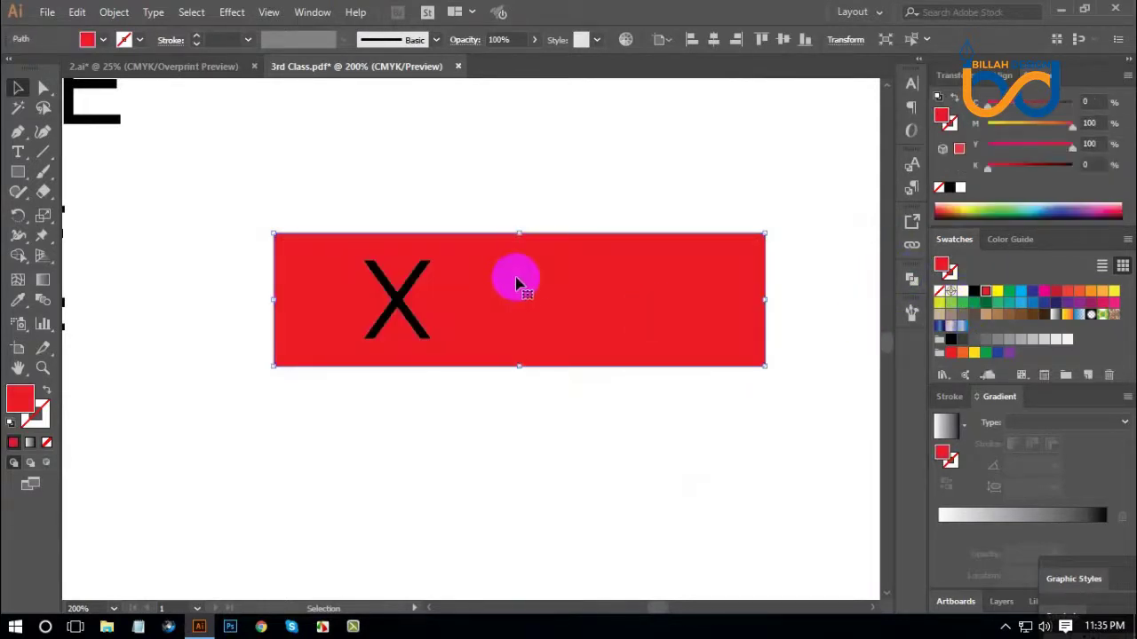
Send the red rectangle behind the lettering and shorten it to 68 pt tall.
right_click(516, 283)
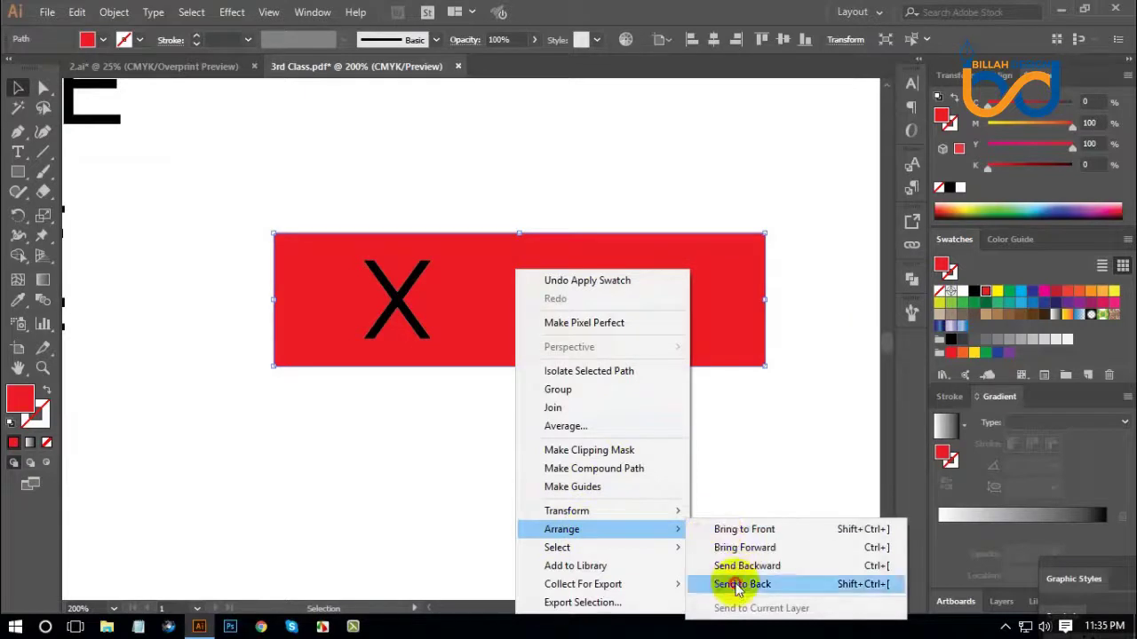
left_click(733, 584)
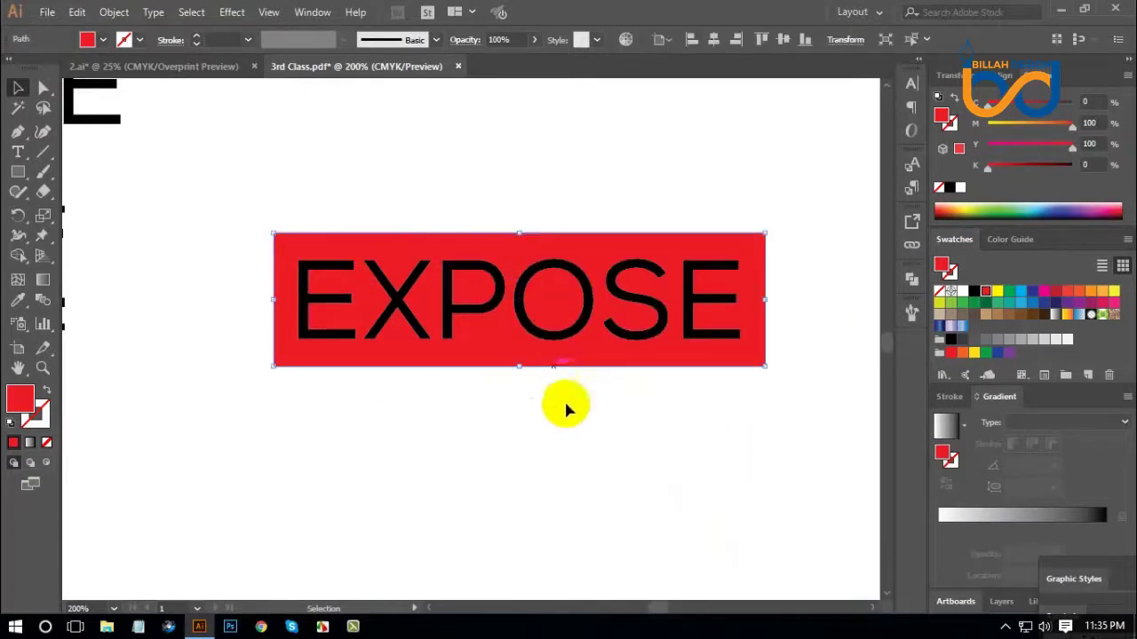
left_click(533, 384)
left_click(521, 371)
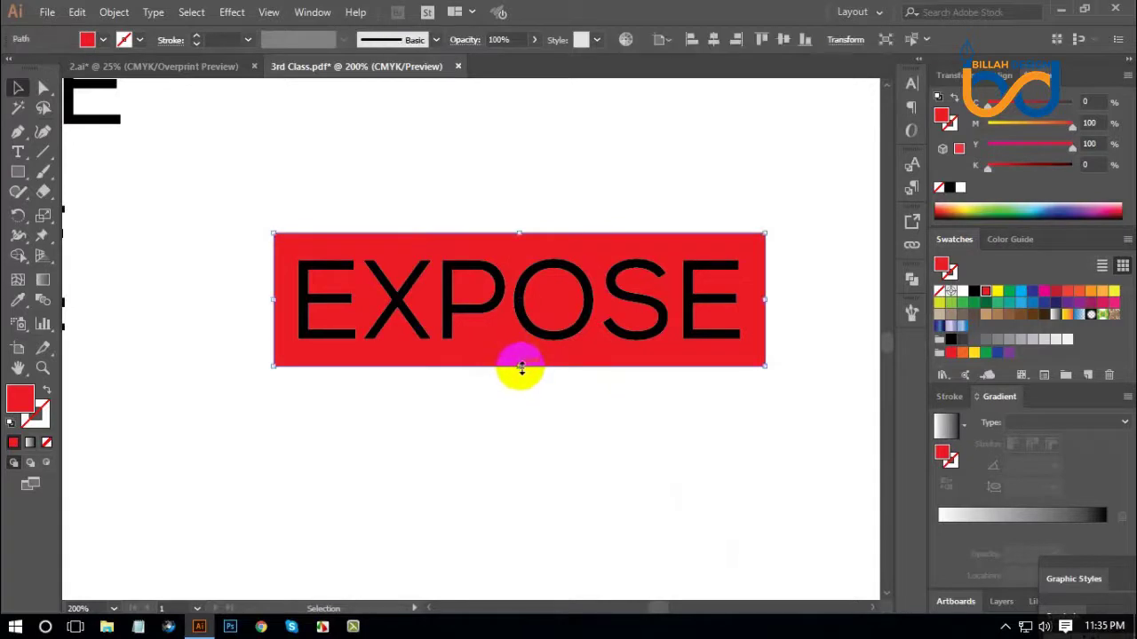
left_click_drag(520, 364, 522, 357)
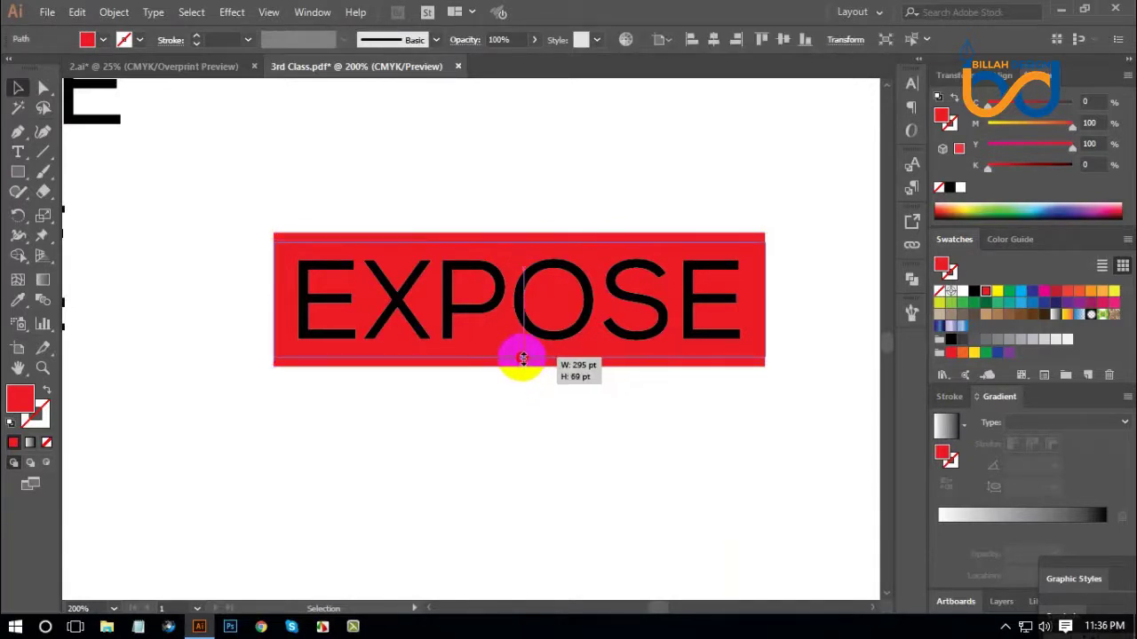
left_click_drag(522, 358, 523, 357)
Drag the X slash's top anchor up-right and bottom anchor down-right past the red rectangle.
left_click(566, 423)
scroll(566, 423, "down", 1)
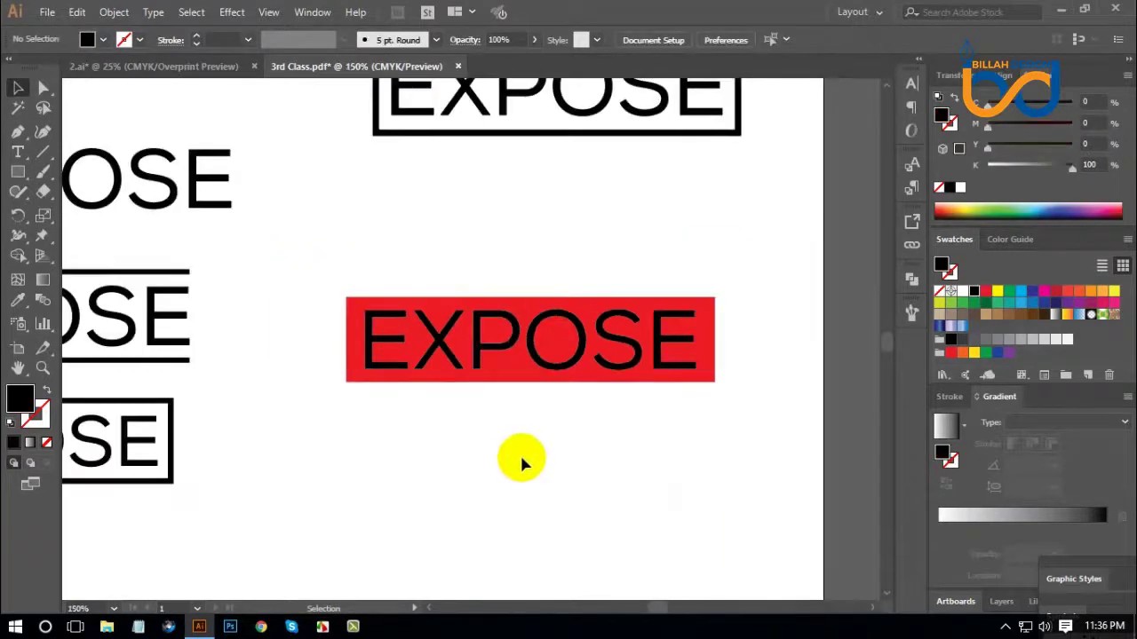
key("ctrl+plus")
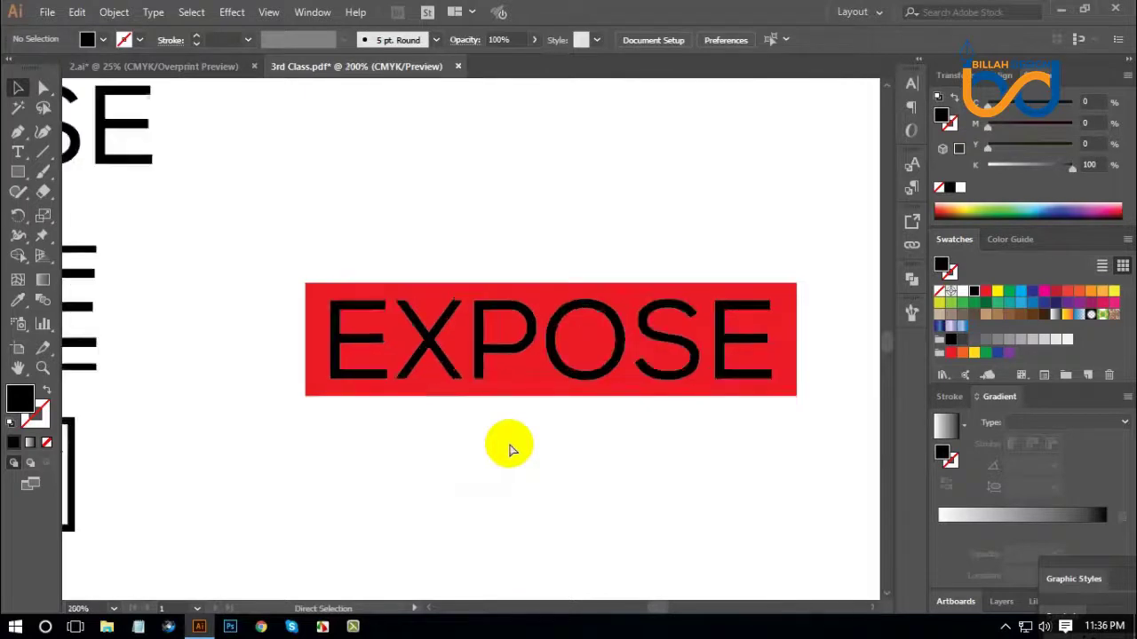
key("ctrl+plus")
left_click_drag(346, 160, 348, 195)
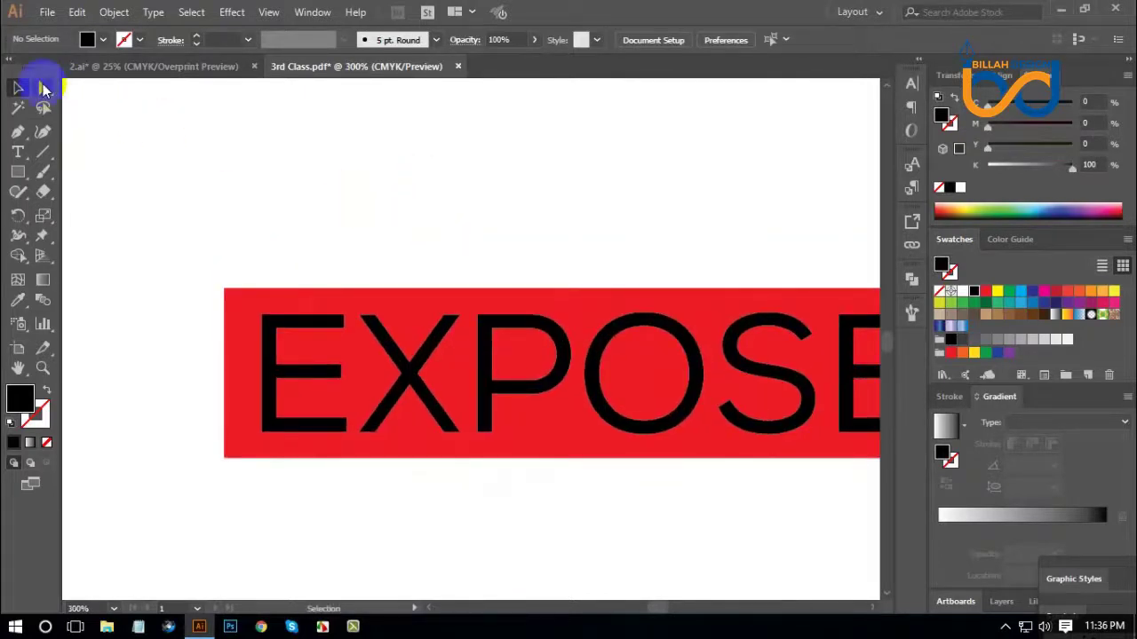
left_click(43, 87)
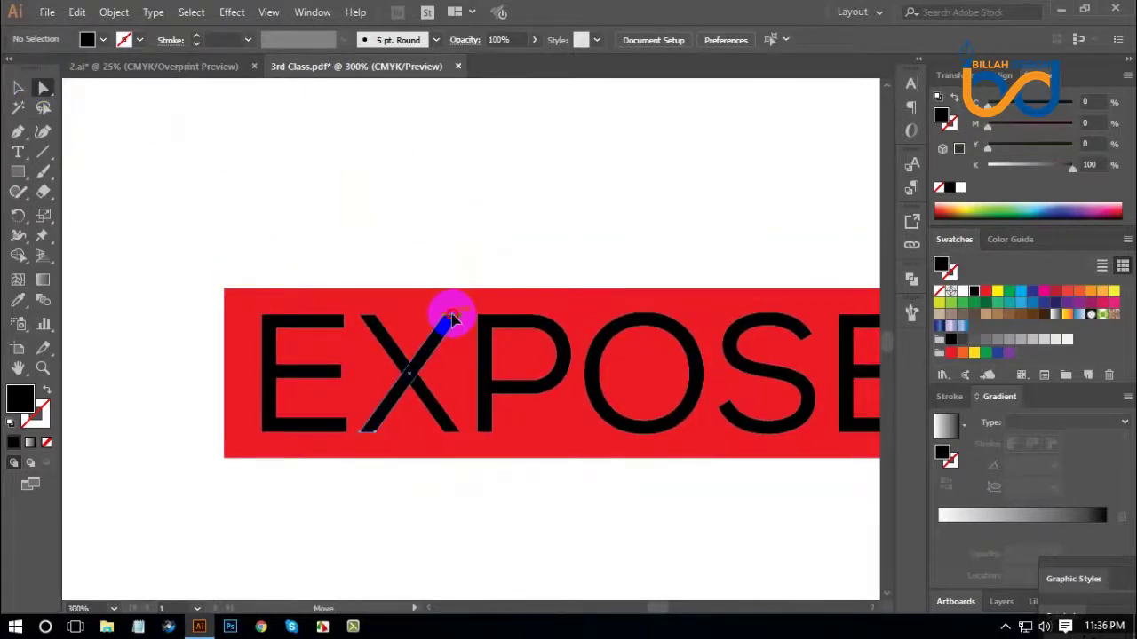
mouse_move(451, 318)
left_mouse_down()
mouse_move(517, 229)
mouse_move(548, 224)
left_mouse_up()
left_click(534, 504)
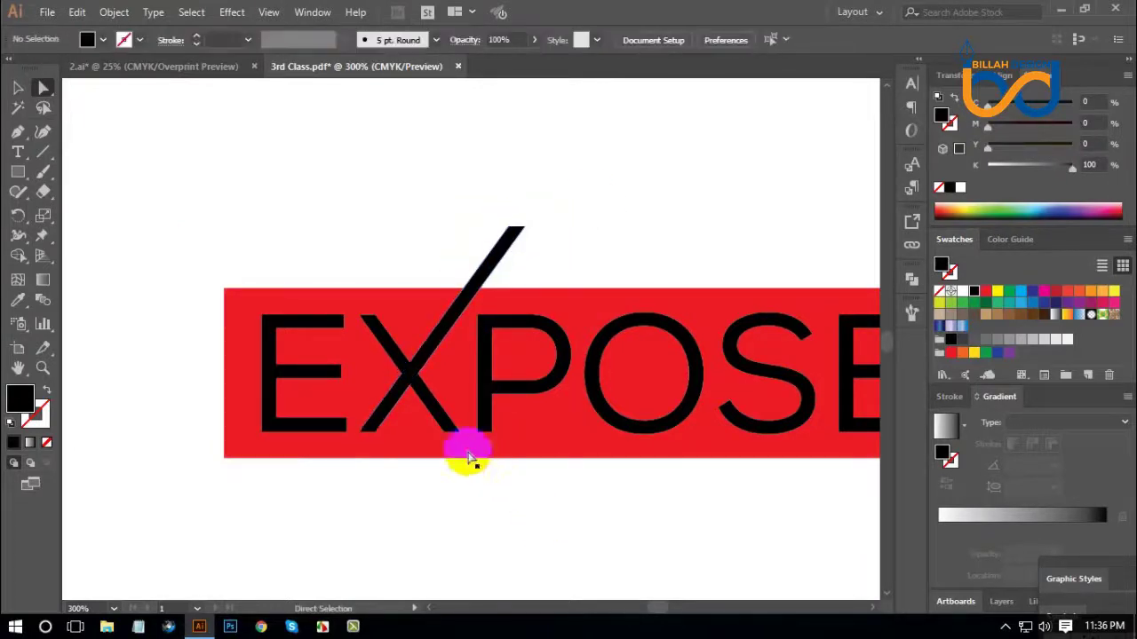
left_click_drag(452, 444, 497, 488)
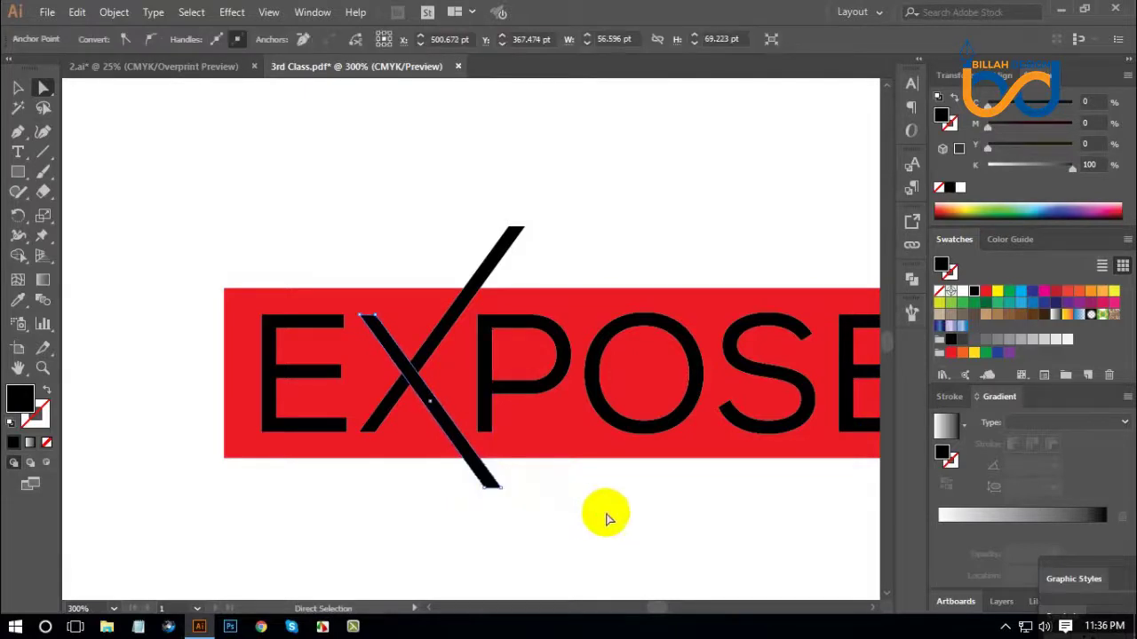
left_click(604, 515)
key("ctrl+minus")
key("ctrl+minus")
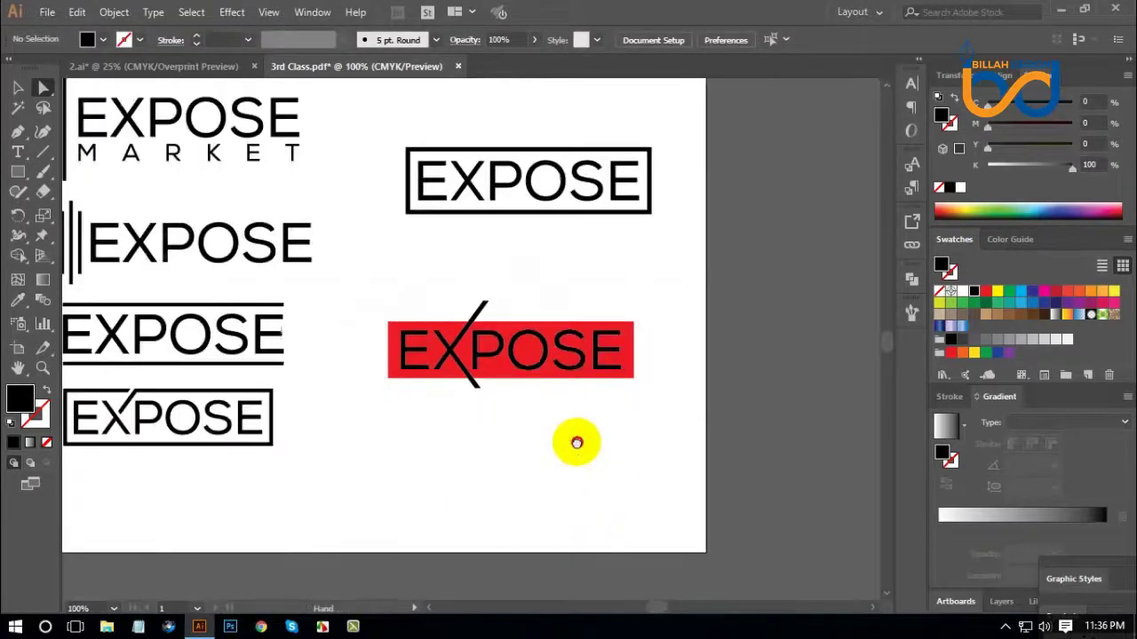
Cut the slashed lettering out of the red bar with Pathfinder Minus Front.
left_click_drag(377, 418, 639, 293)
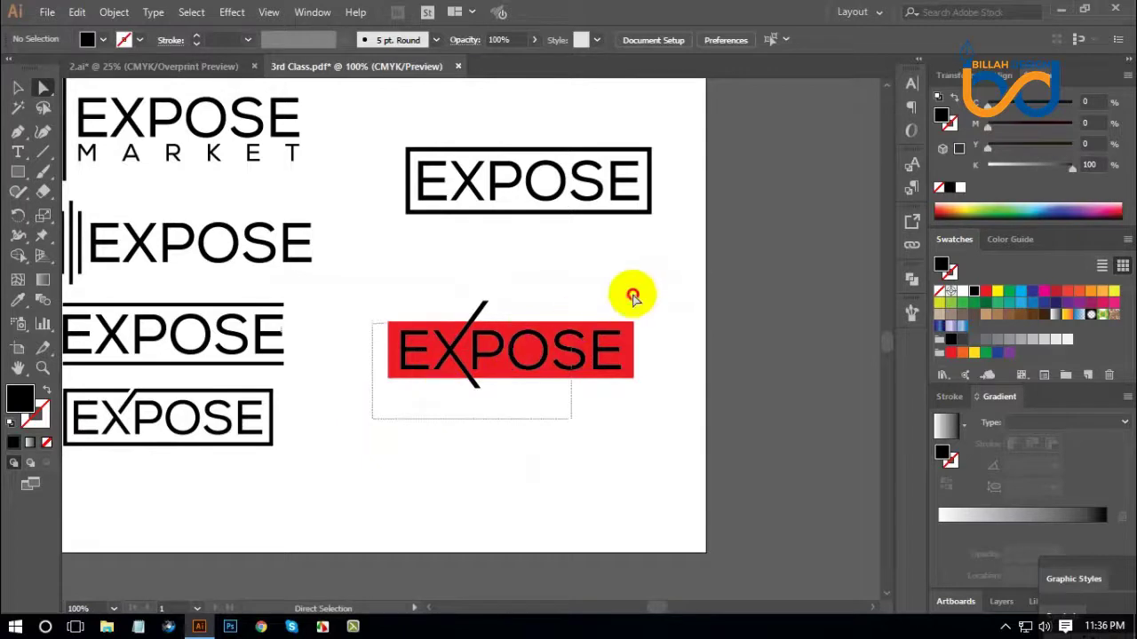
left_click(912, 276)
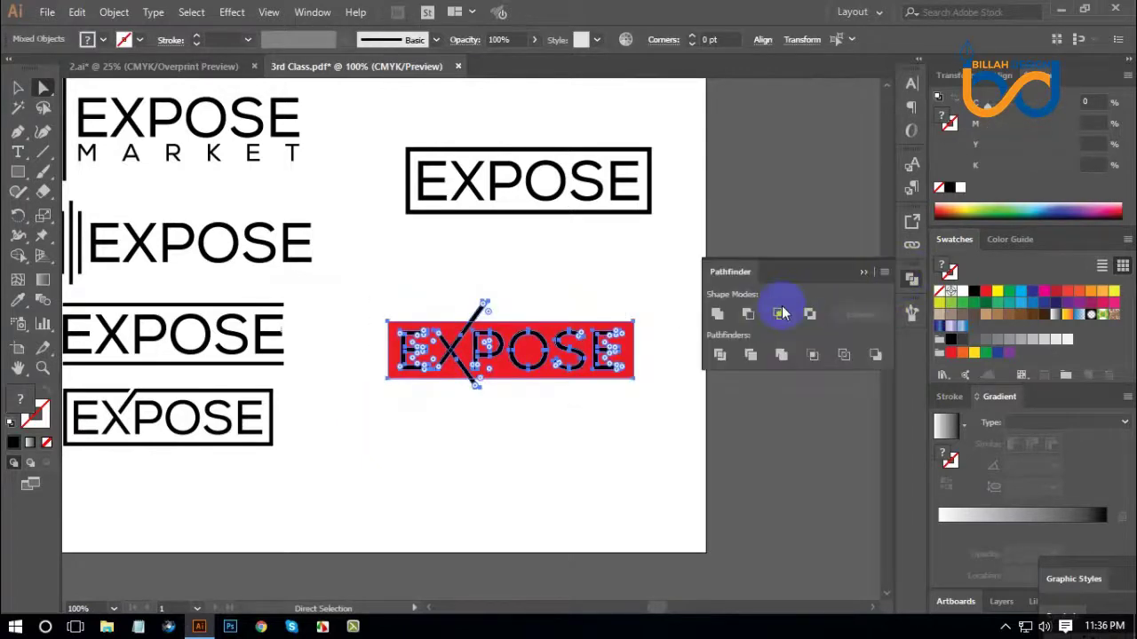
left_click(751, 316)
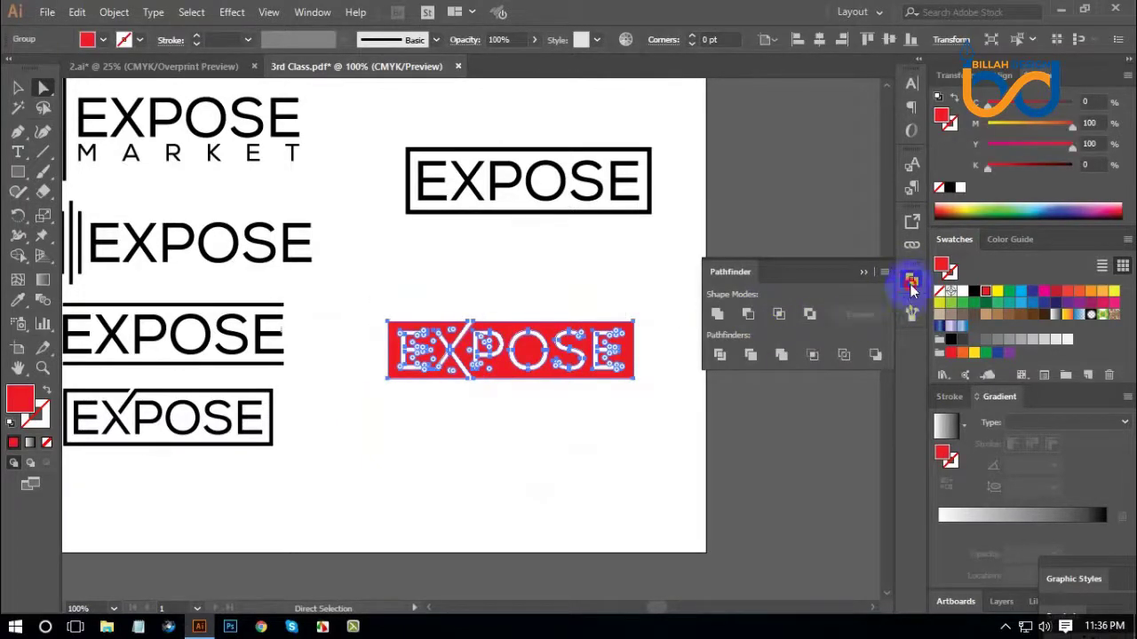
left_click(561, 450)
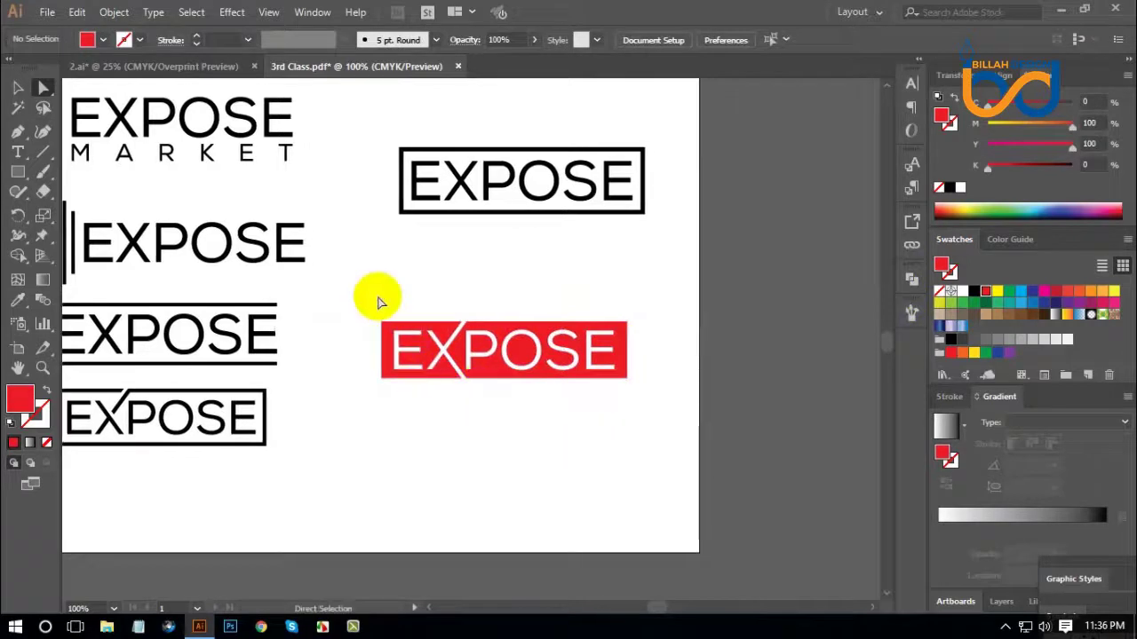
left_click(502, 373)
left_click(553, 459)
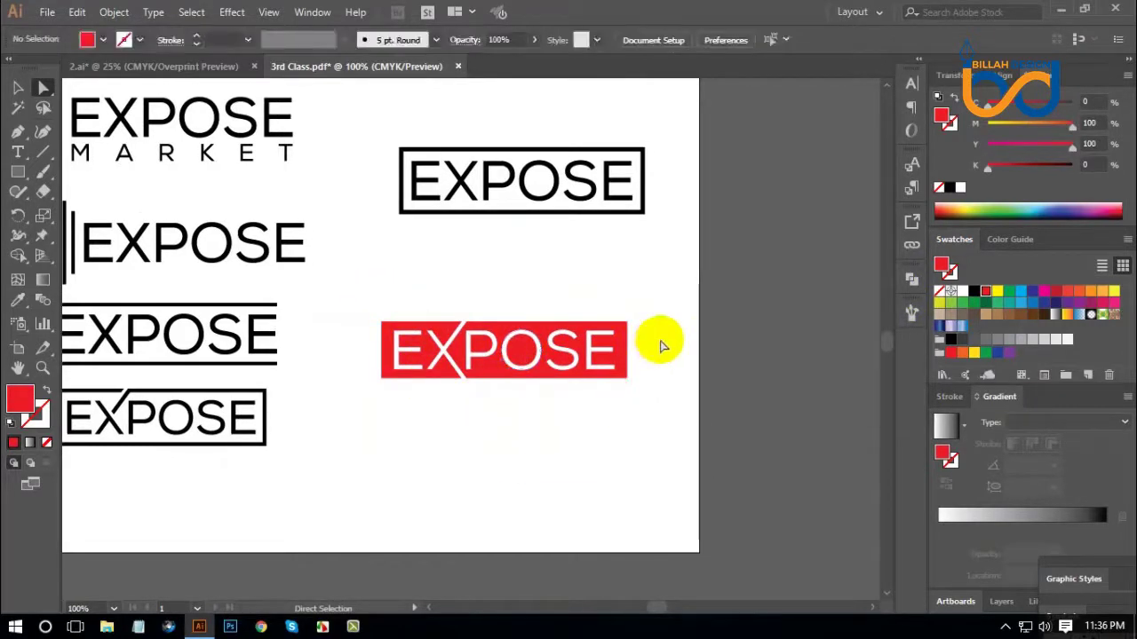
Fill the POSE section blue, deepened slightly with a bit of black.
left_click_drag(660, 342, 473, 360)
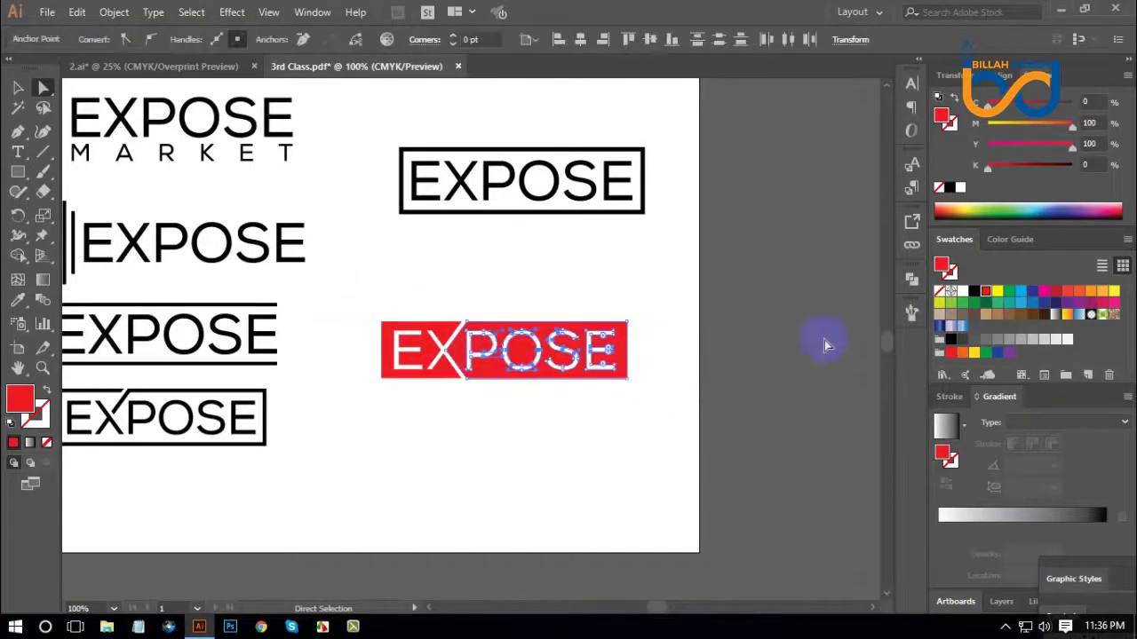
left_click(1032, 292)
left_click(1050, 129)
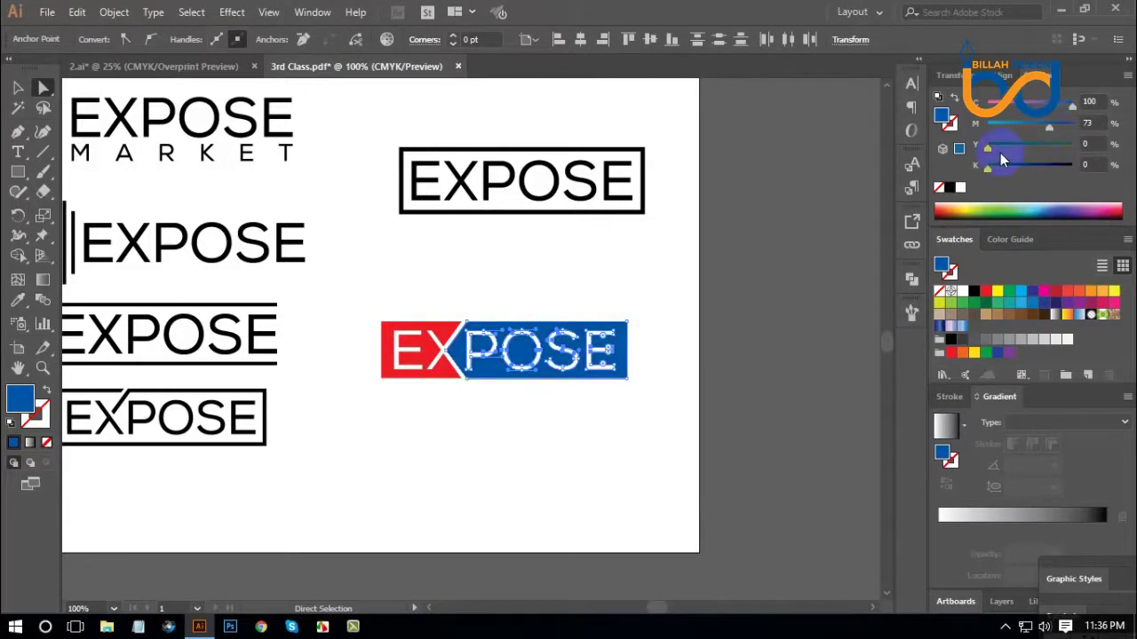
left_click(998, 167)
left_click(346, 350)
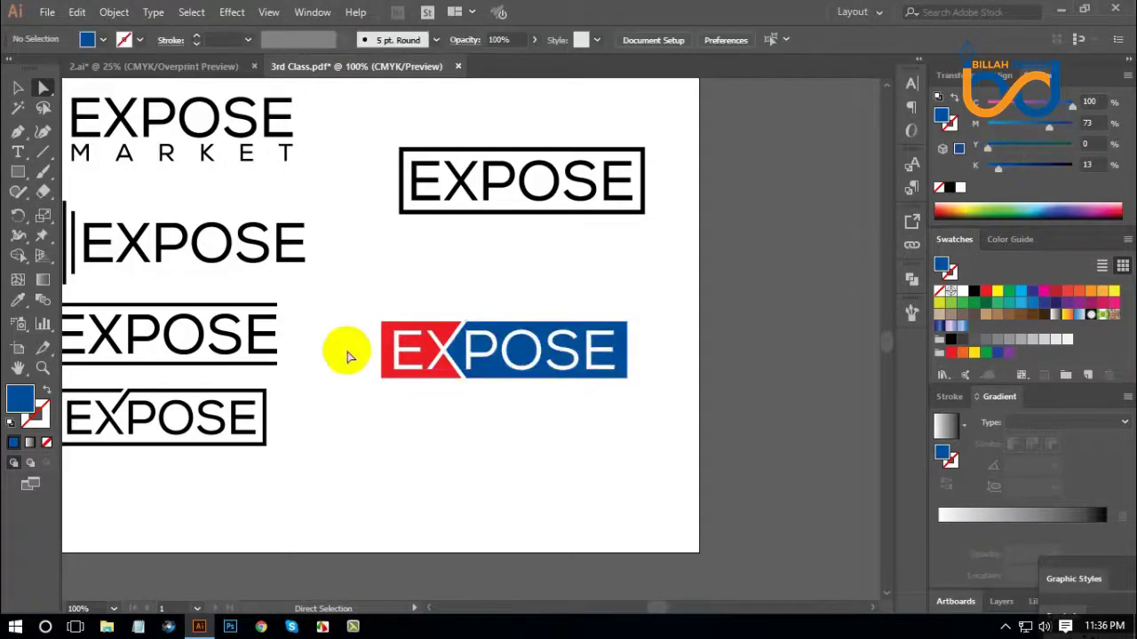
Fill the EX section a slightly lightened orange.
left_click_drag(356, 293, 446, 414)
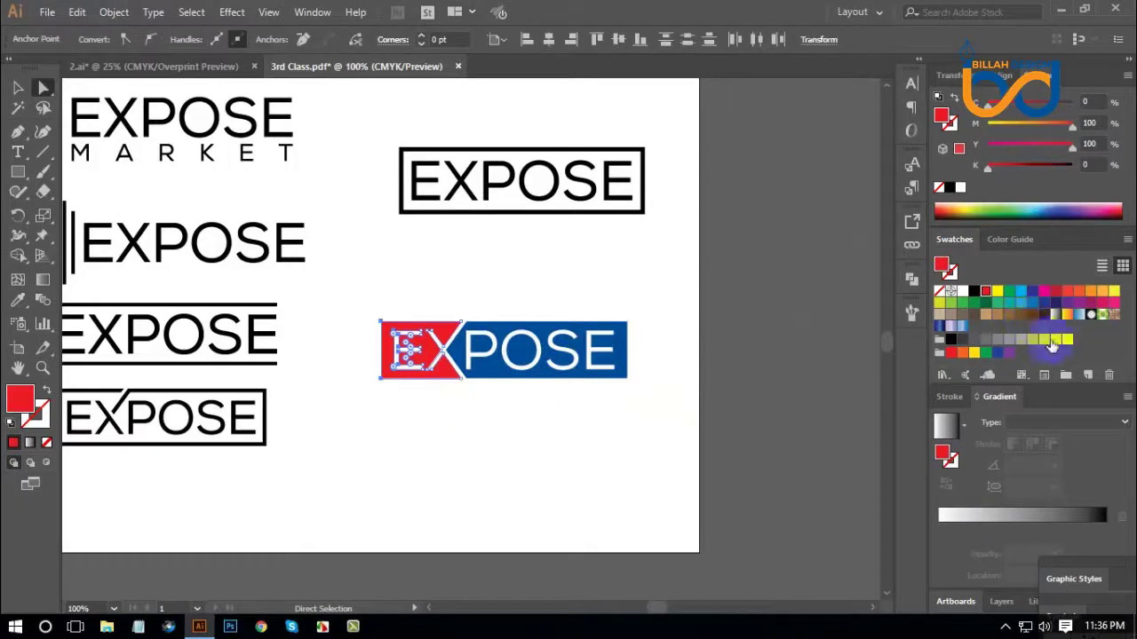
left_click(962, 355)
left_click_drag(1043, 129, 1044, 131)
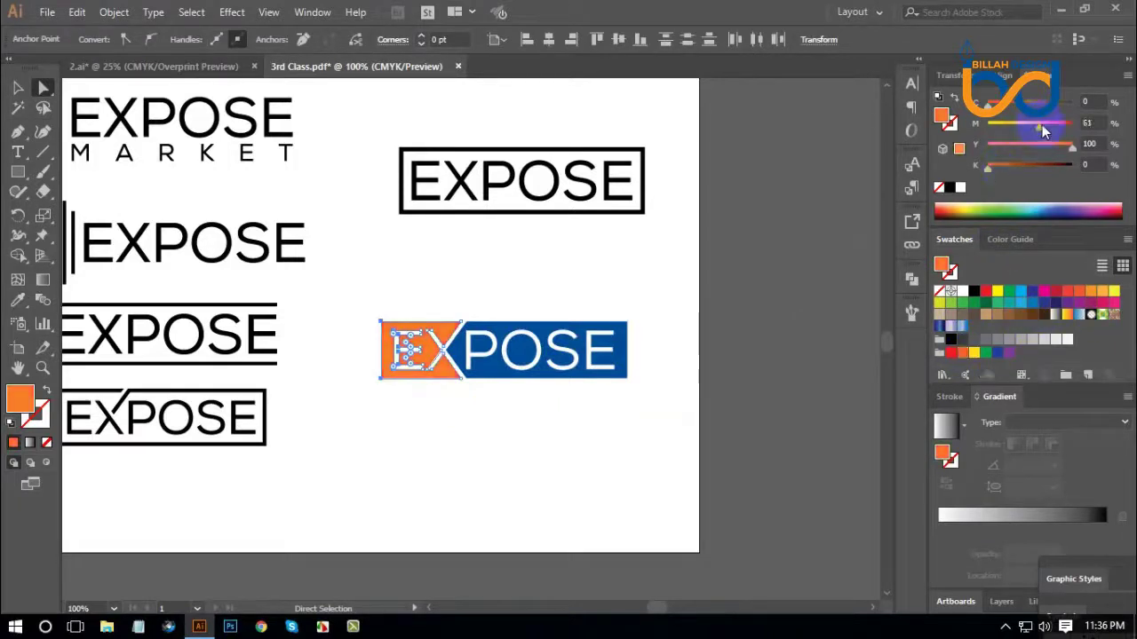
left_click(765, 271)
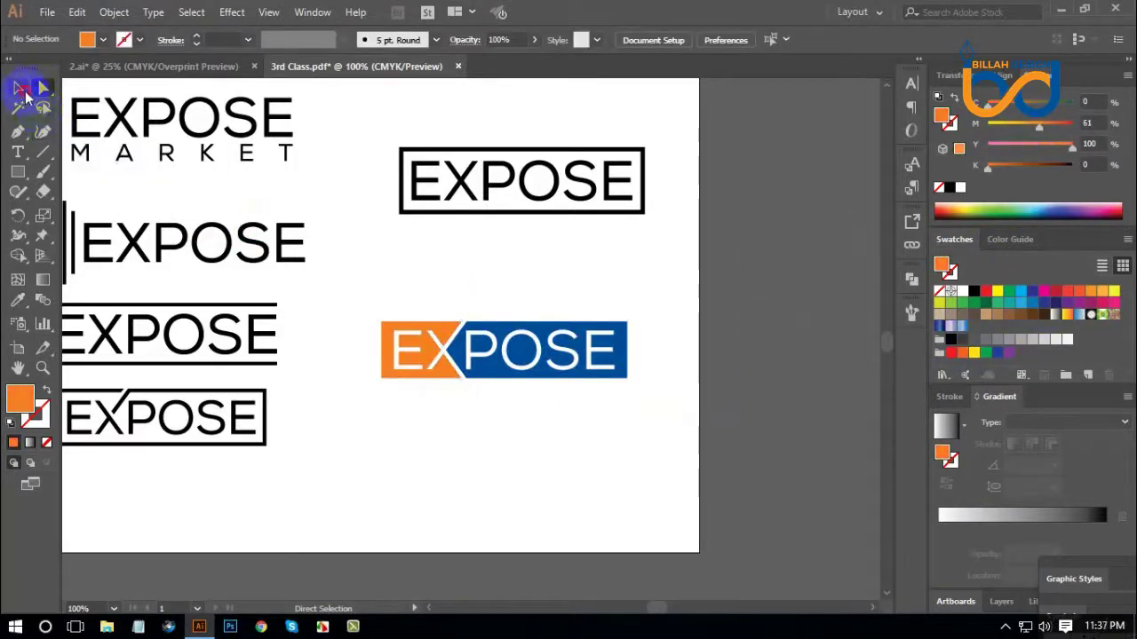
Duplicate the orange and blue logo to the artboard's lower left.
key("ctrl+minus")
key("ctrl+minus")
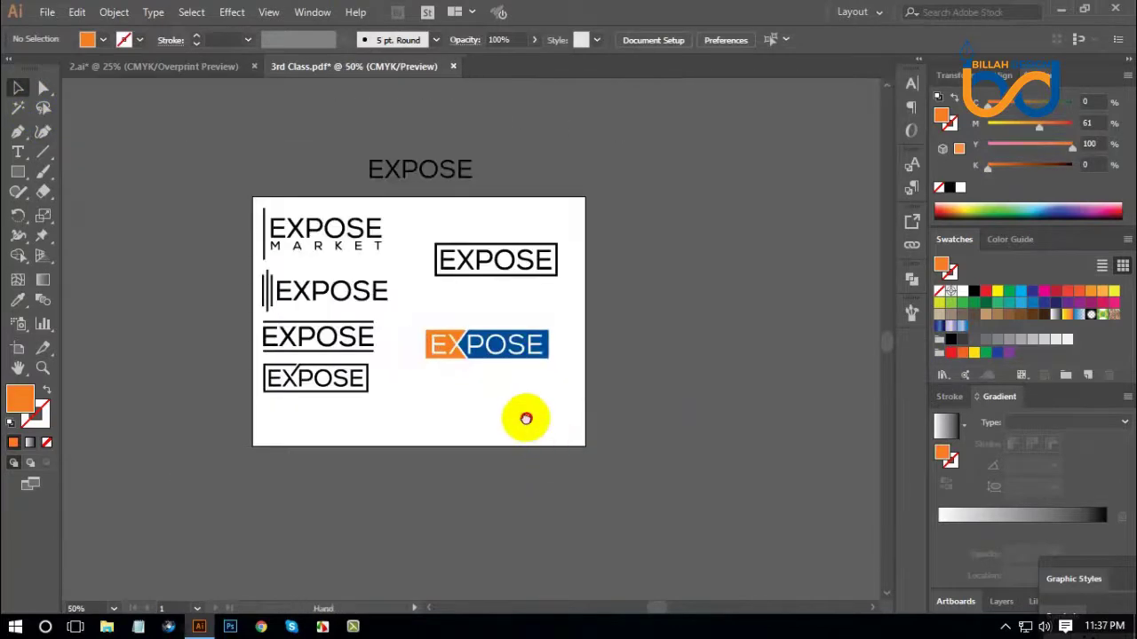
left_click_drag(508, 342, 348, 416)
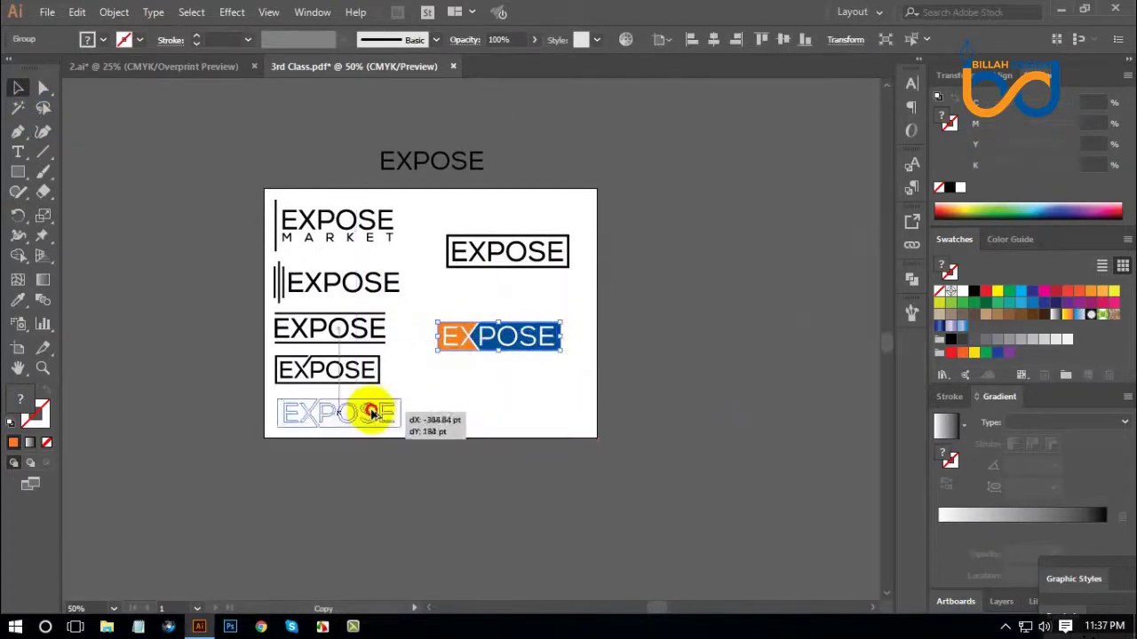
left_click(554, 402)
Draw a rectangle over the logo and offset it outward by 8 pt.
key("ctrl+plus")
key("ctrl+plus")
key("ctrl+plus")
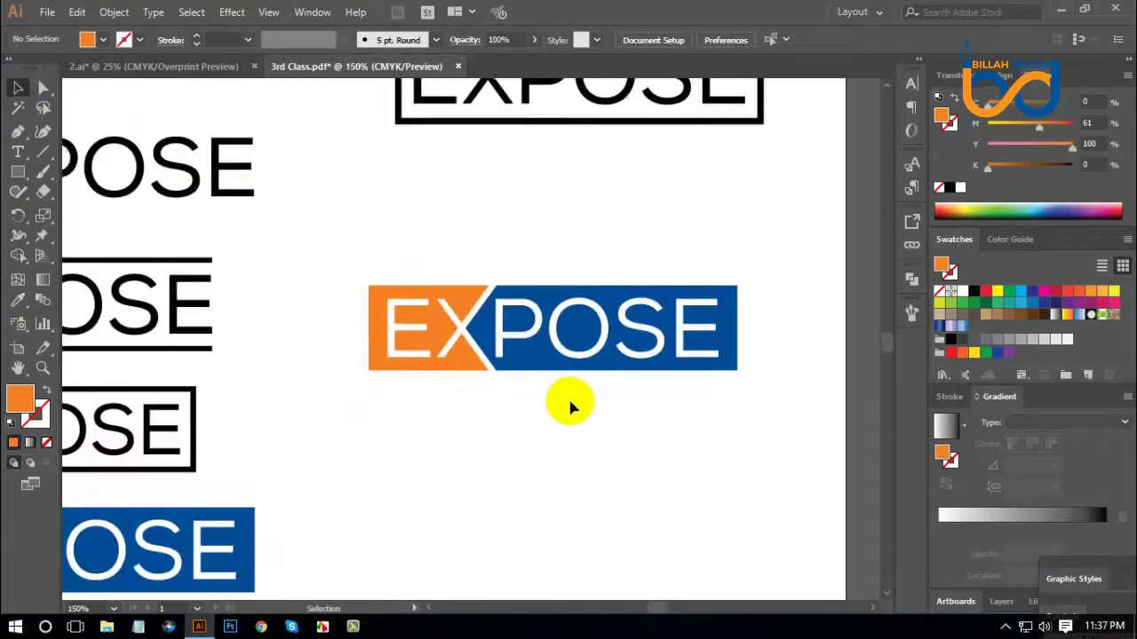
left_click_drag(581, 314, 582, 338)
left_click(18, 171)
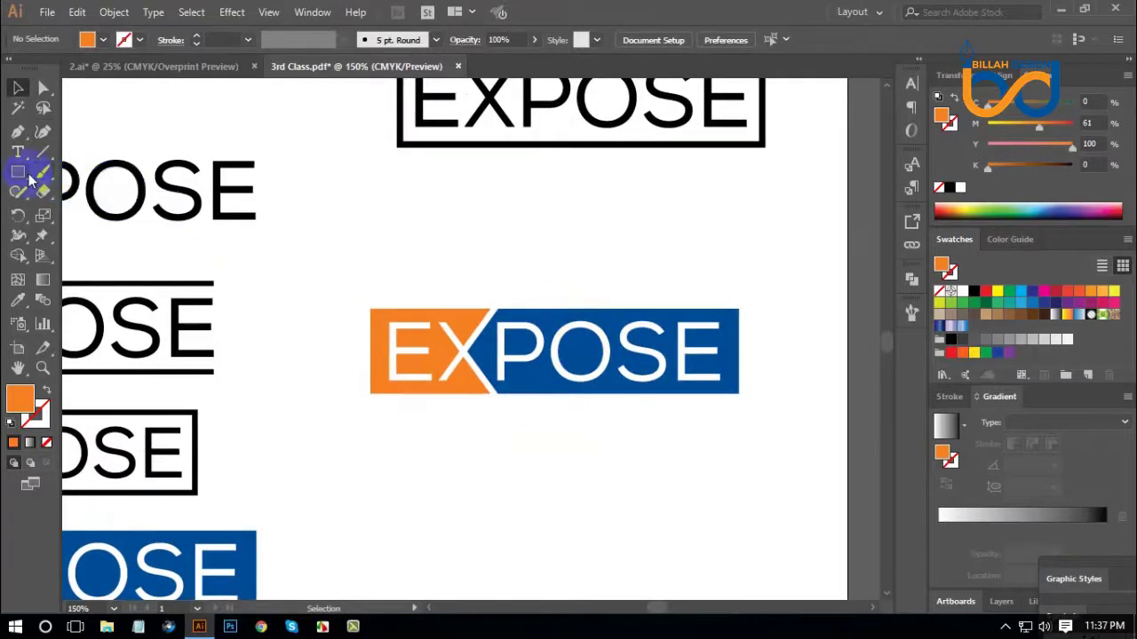
left_click_drag(371, 309, 740, 394)
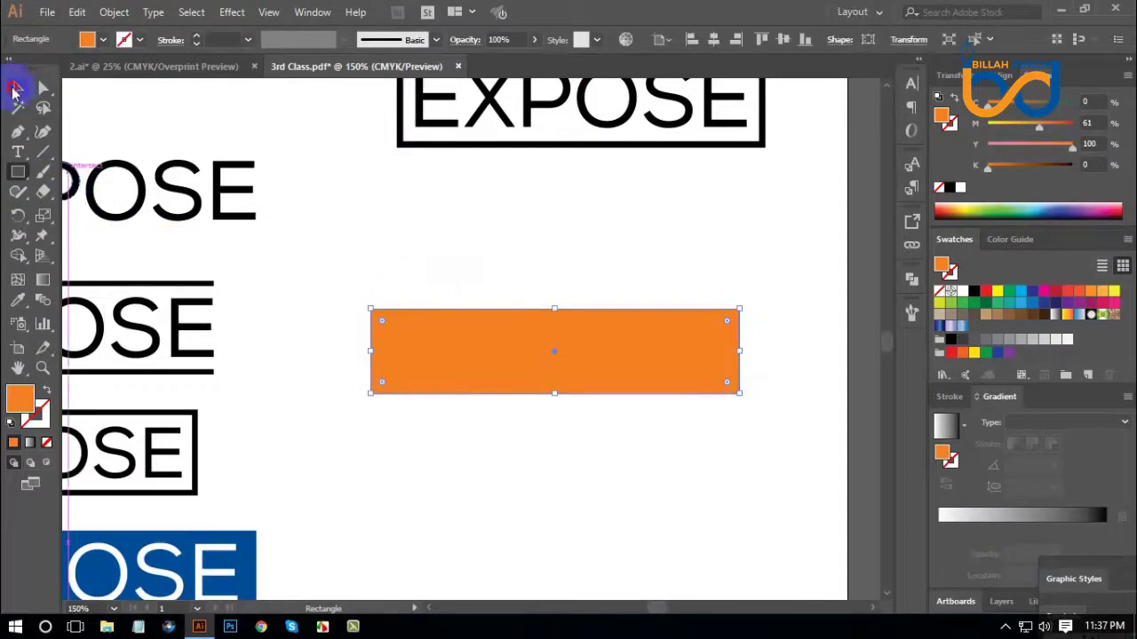
left_click(15, 88)
left_click(114, 12)
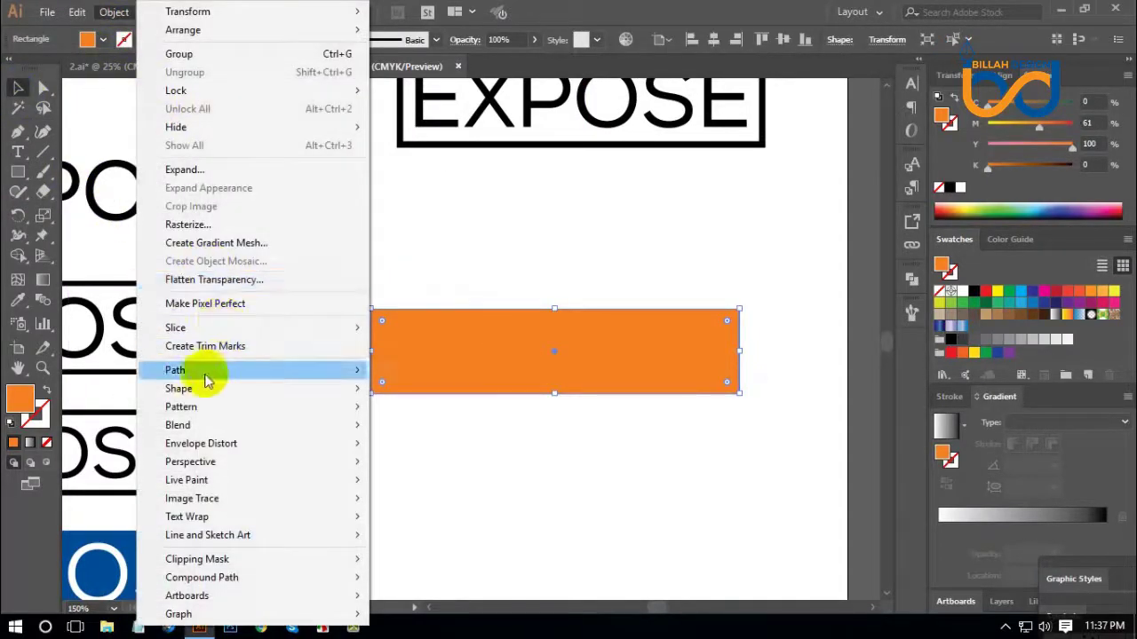
mouse_move(176, 370)
left_click(533, 429)
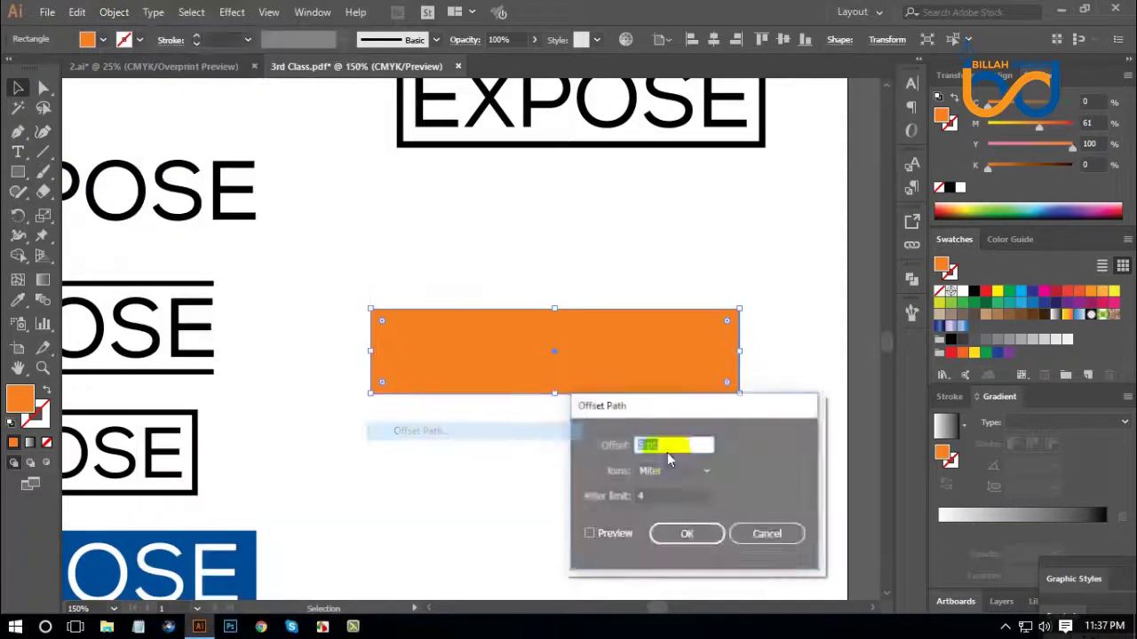
left_click(589, 536)
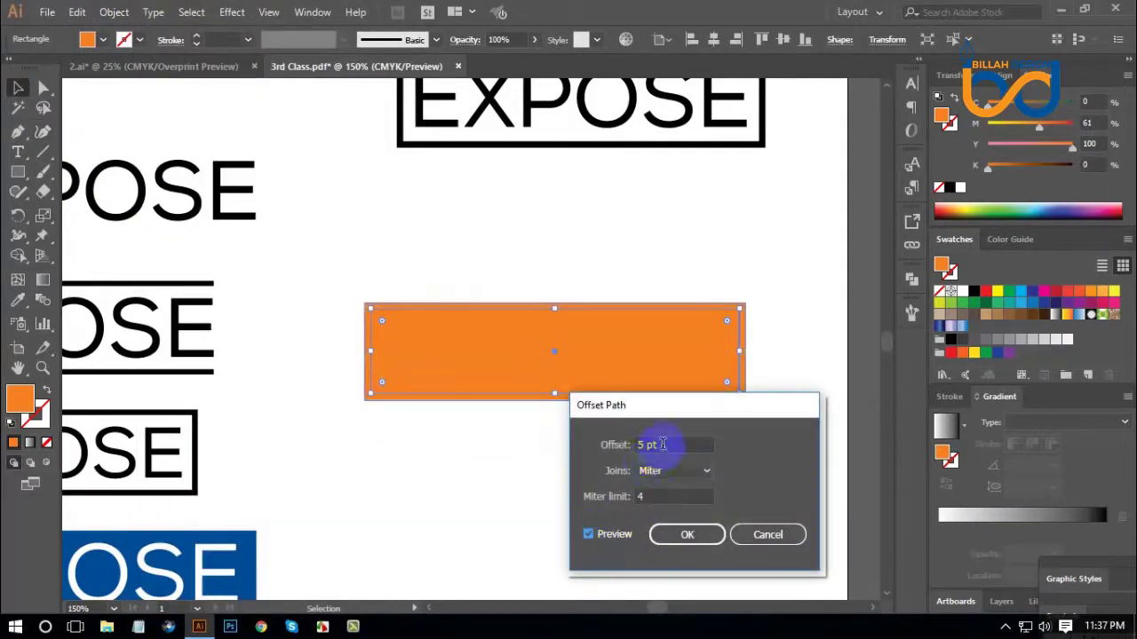
key("Up")
key("Up")
key("Up")
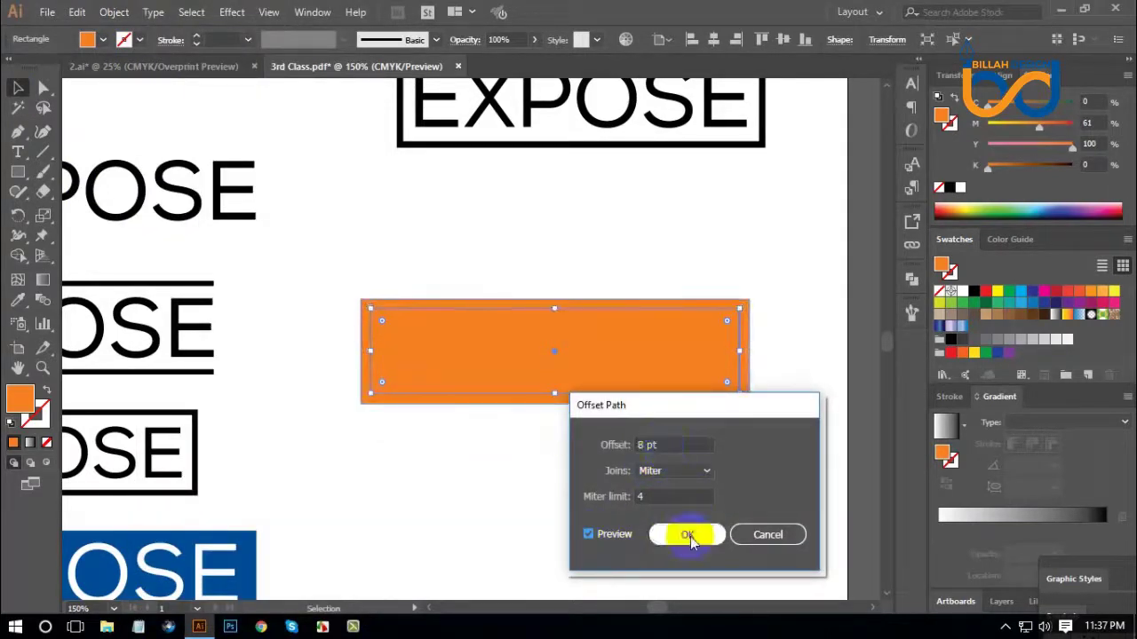
left_click(689, 537)
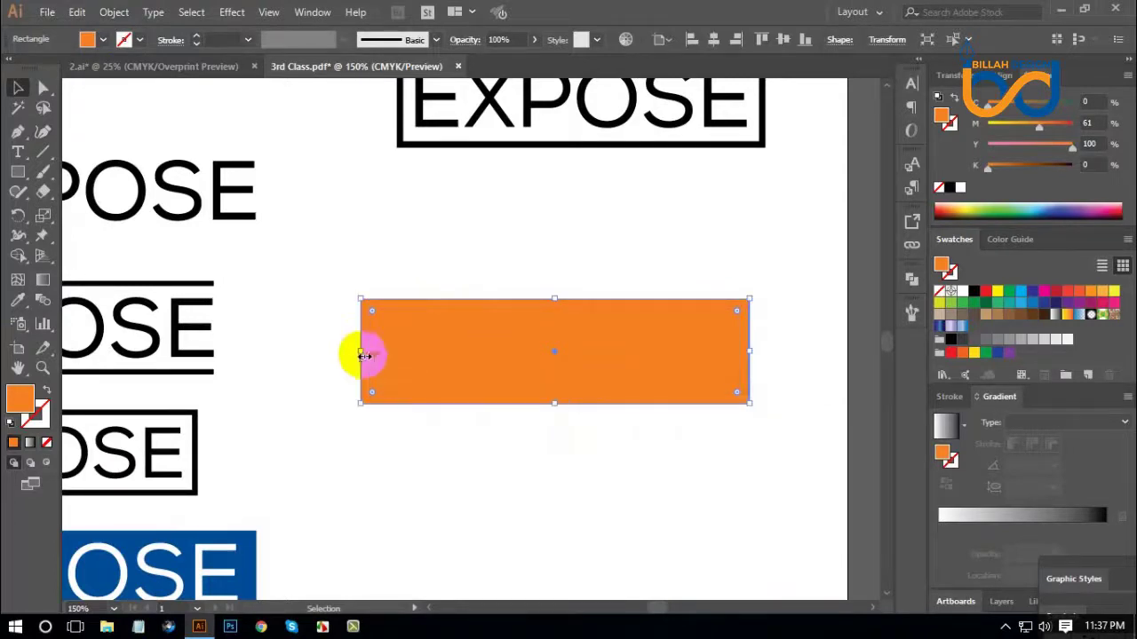
Make the offset rectangle a 5 pt orange stroke, expand it, and delete the inner rectangle.
left_click(49, 391)
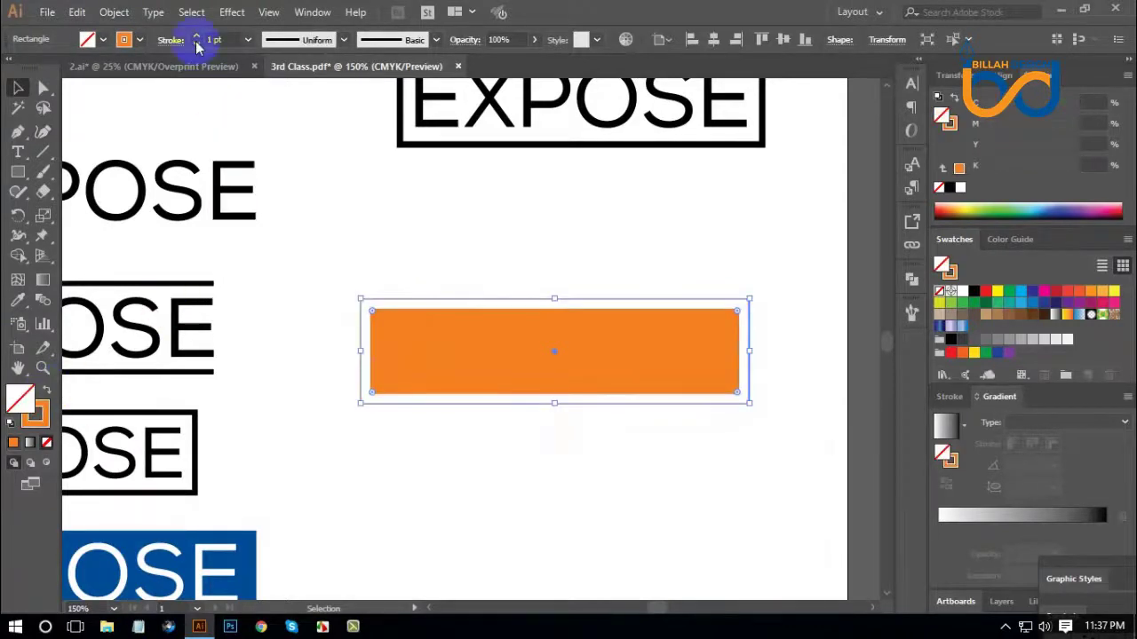
key("Up")
key("Up")
key("Up")
key("Up")
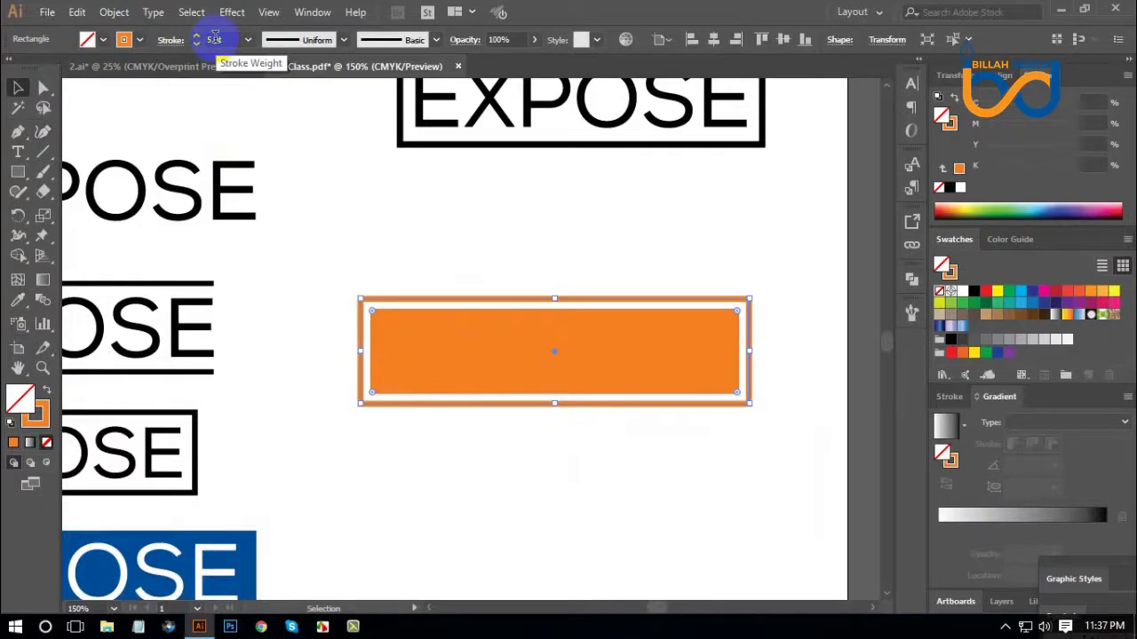
left_click(121, 12)
left_click(182, 169)
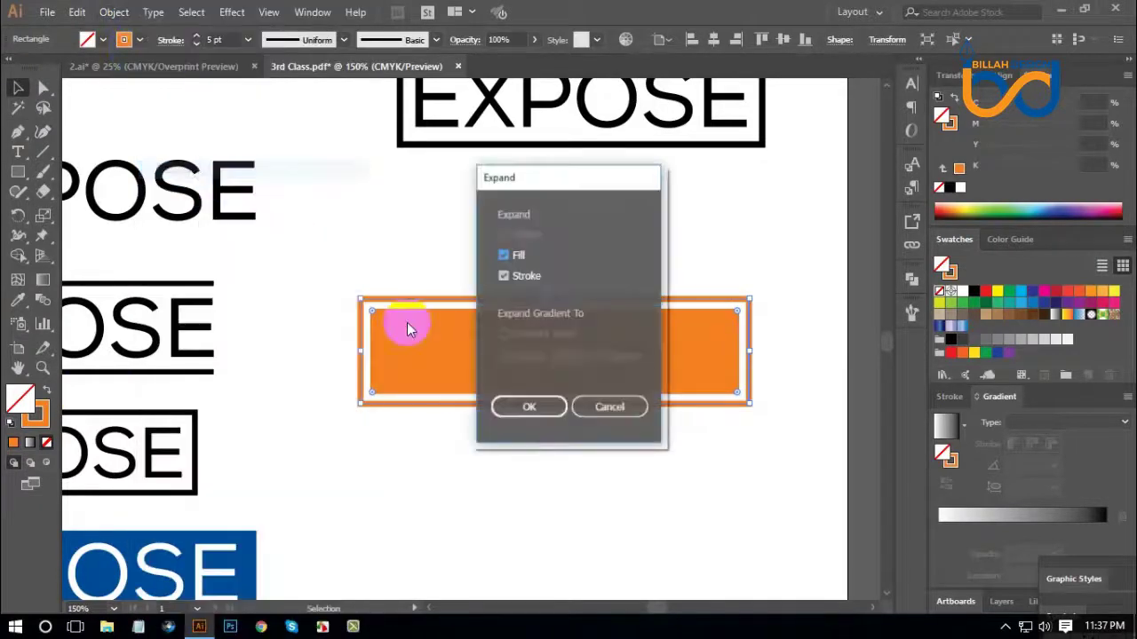
left_click(513, 411)
left_click_drag(413, 337, 453, 455)
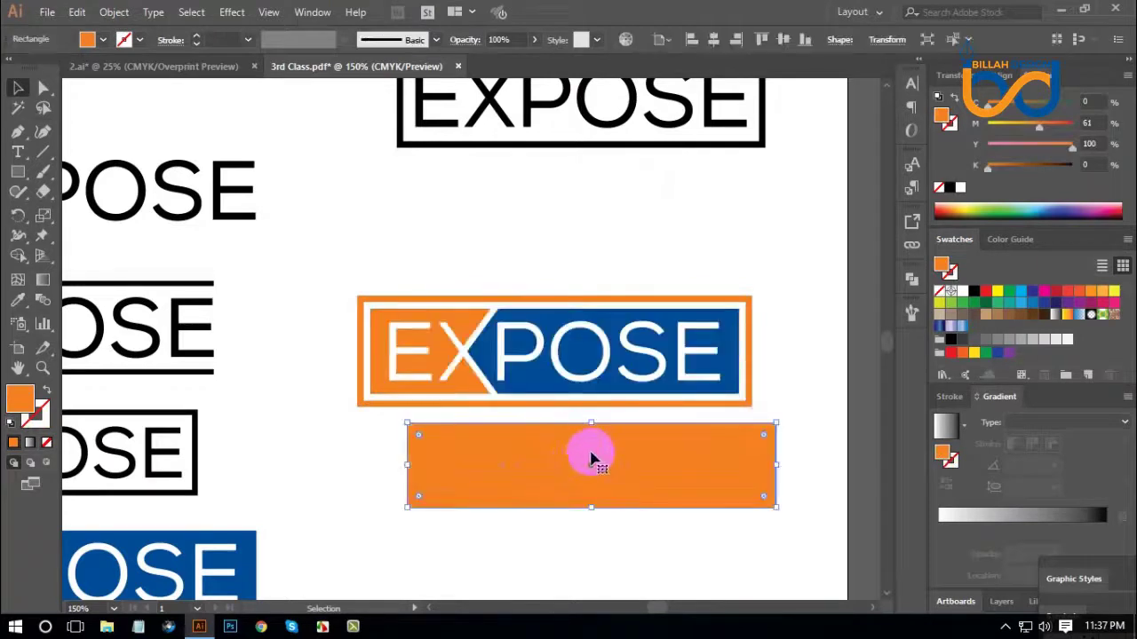
key("Delete")
key("ctrl+minus")
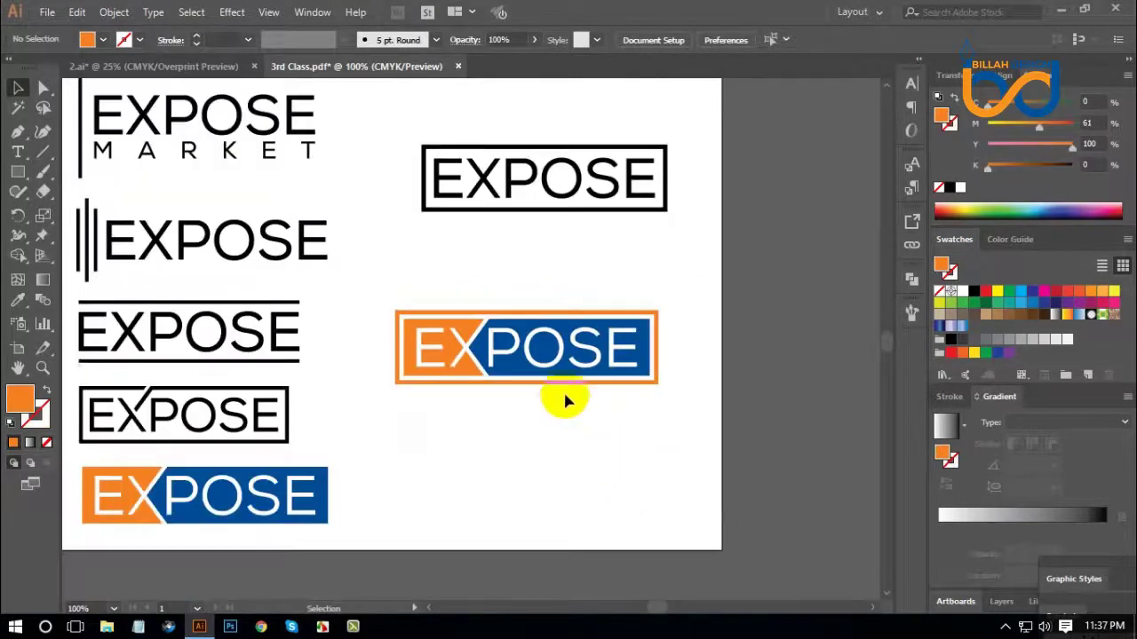
left_click(470, 356)
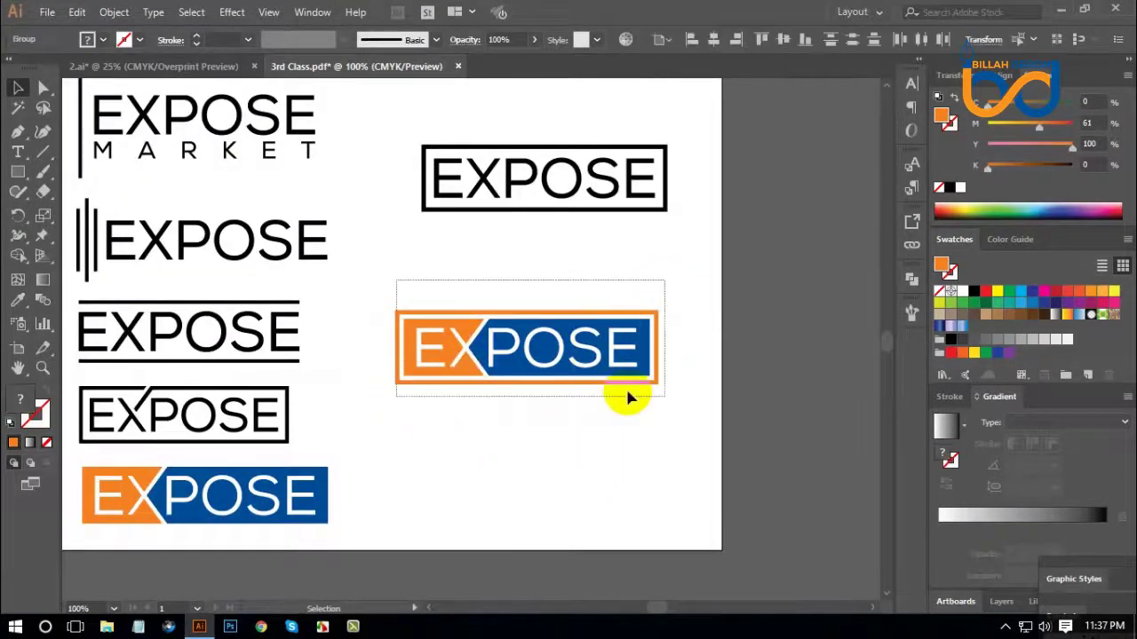
key("a")
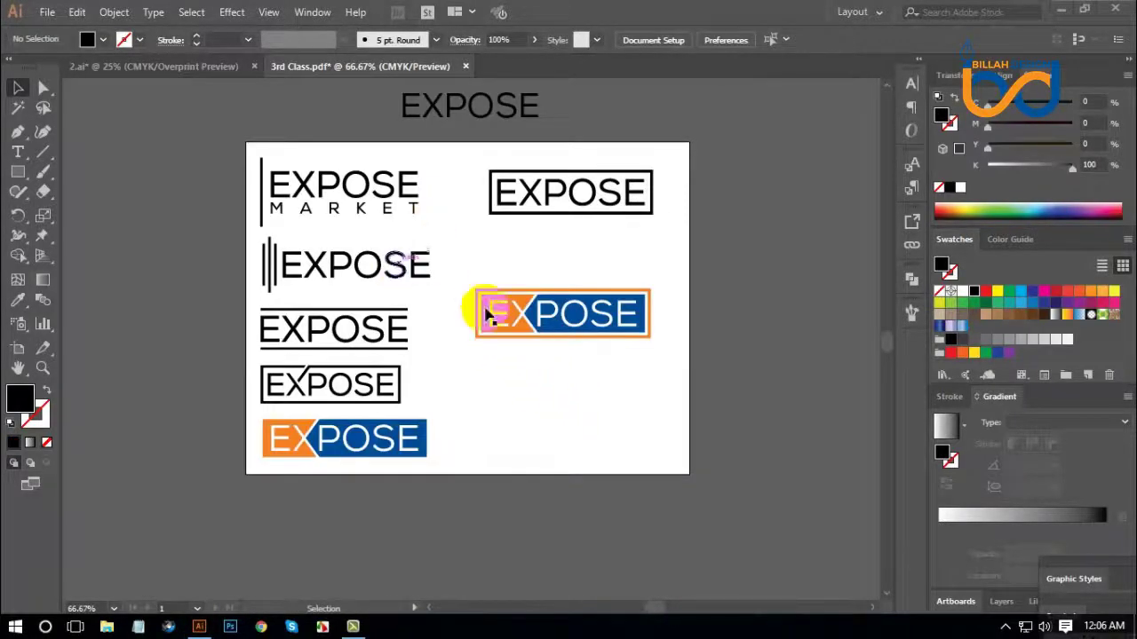
left_click(549, 362)
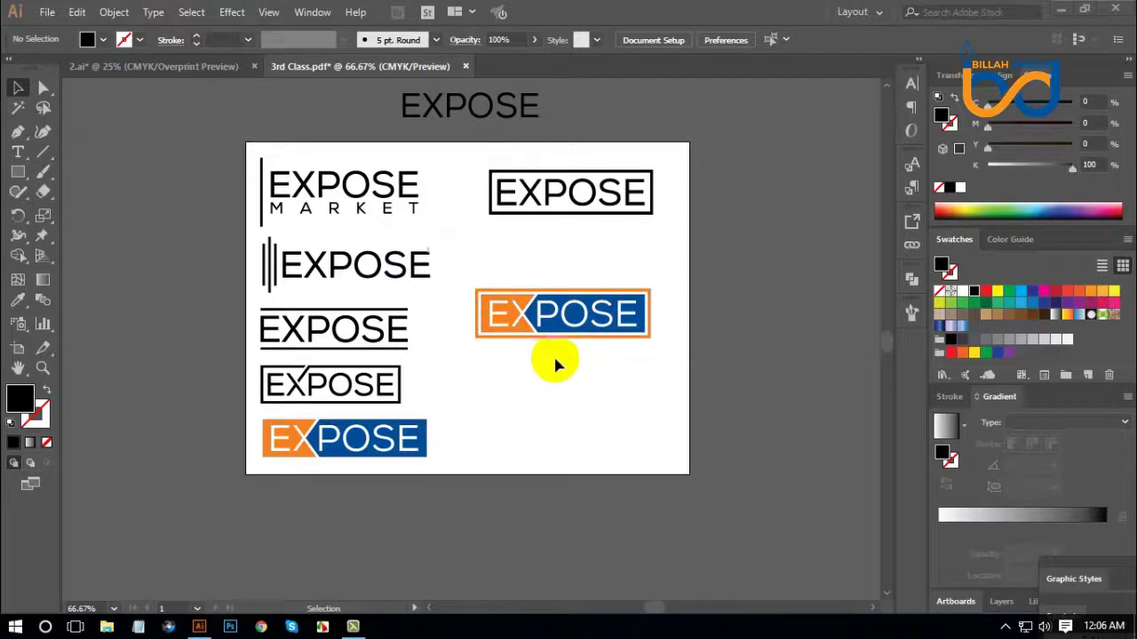